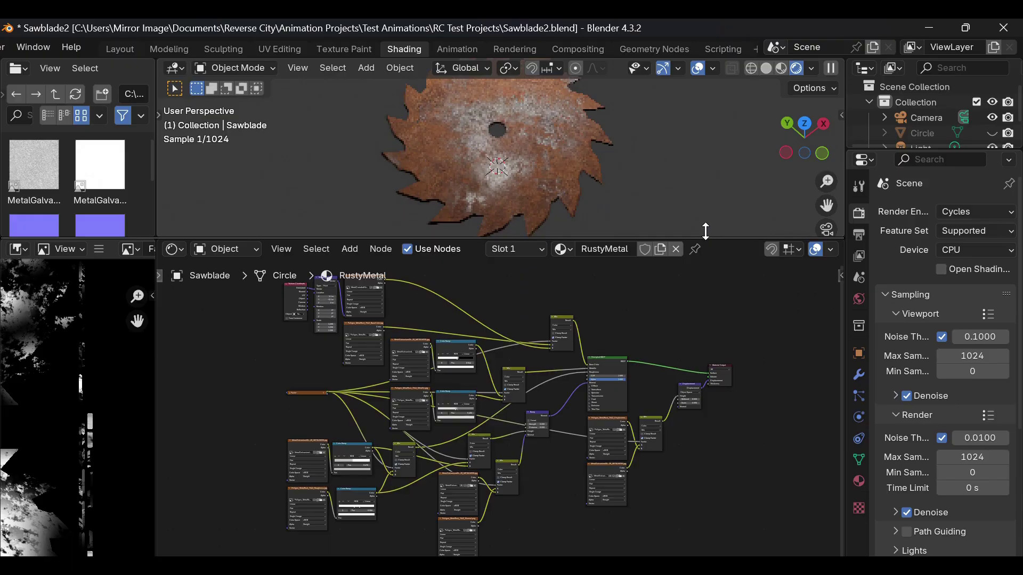
{"action": "left_click_drag", "start_coordinate": [706, 230], "coordinate": [706, 227]}
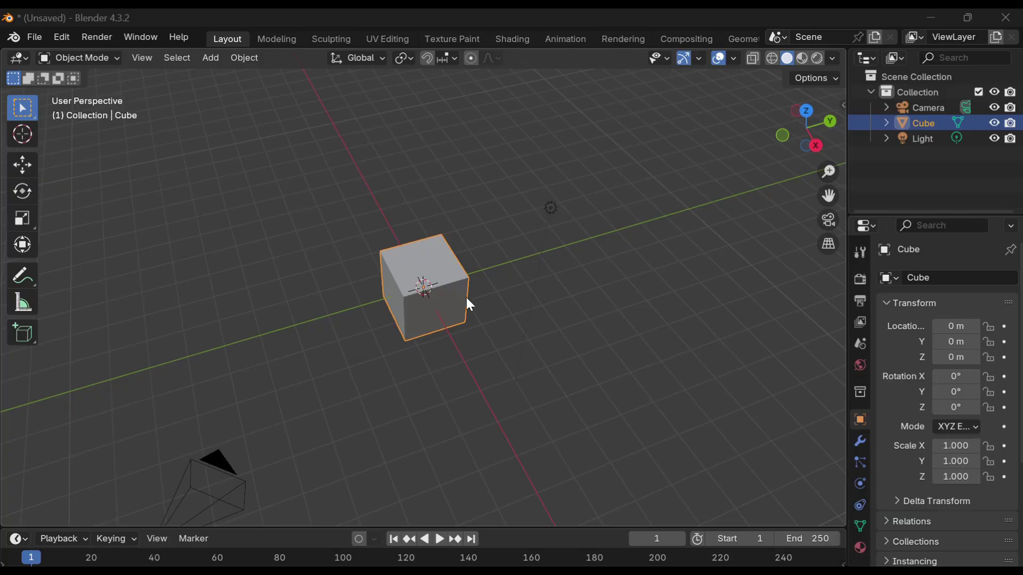
- Delete the default cube from the scene
{"action": "scroll", "coordinate": [466, 298], "scroll_direction": "up", "scroll_amount": 4}
{"action": "left_click", "coordinate": [440, 306]}
{"action": "key", "text": "Delete"}
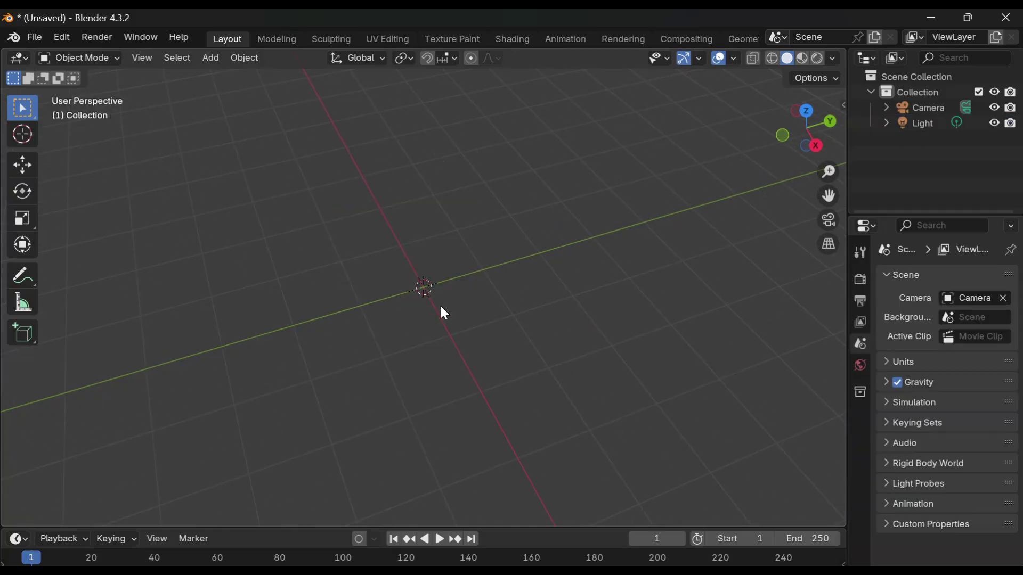
- Add a mesh circle at the origin and scale it down to about 0.205
{"action": "middle_click_drag", "start_coordinate": [440, 306], "coordinate": [444, 290]}
{"action": "key", "text": "shift+a"}
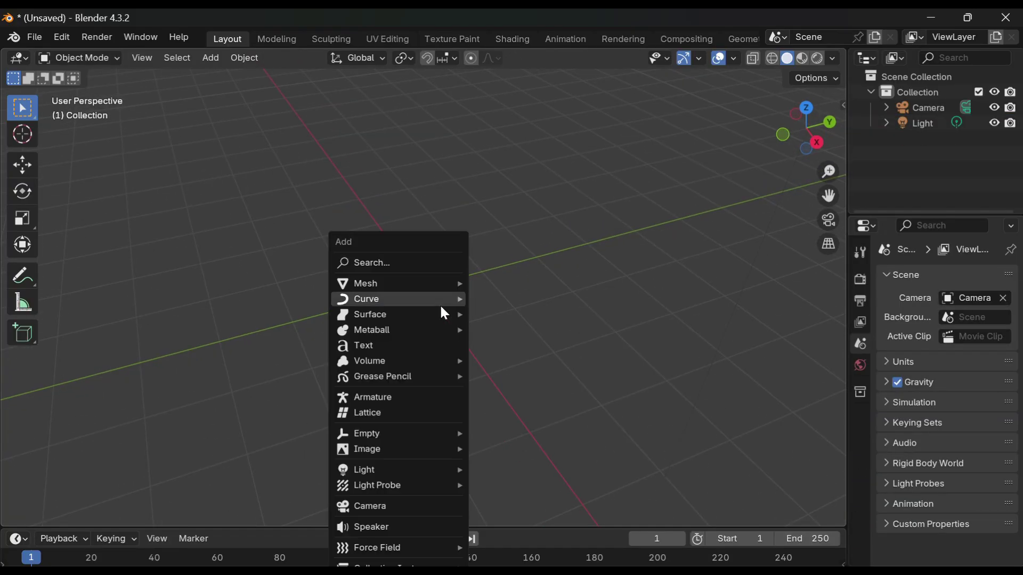
{"action": "mouse_move", "coordinate": [452, 281]}
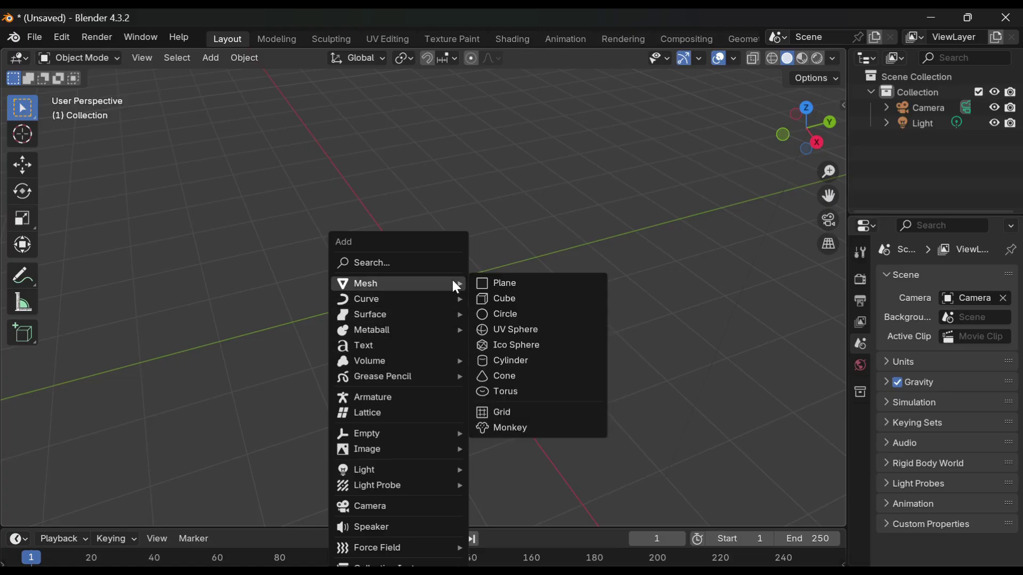
{"action": "left_click", "coordinate": [507, 309]}
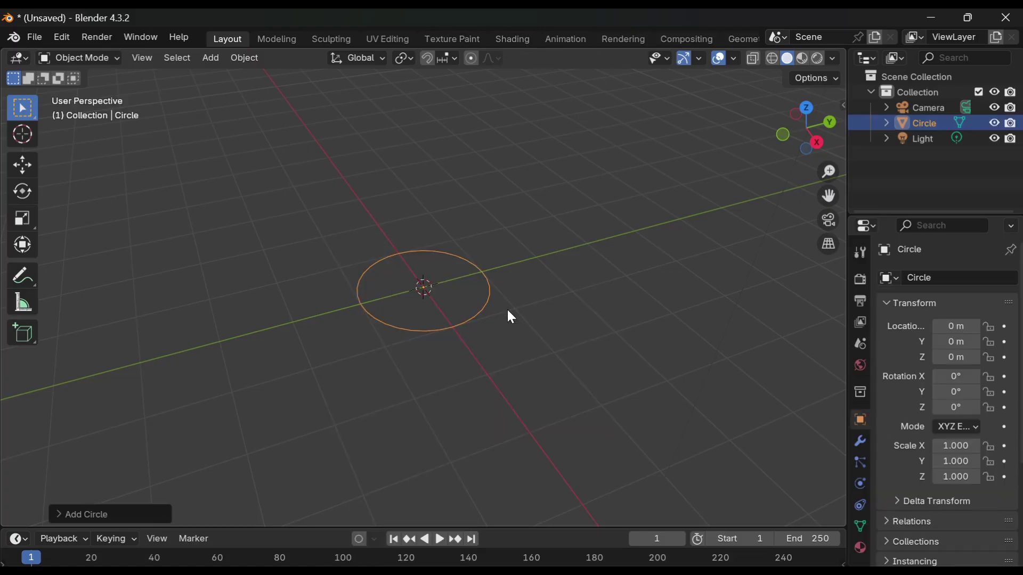
{"action": "middle_click_drag", "start_coordinate": [508, 310], "coordinate": [508, 310]}
{"action": "key", "text": "s"}
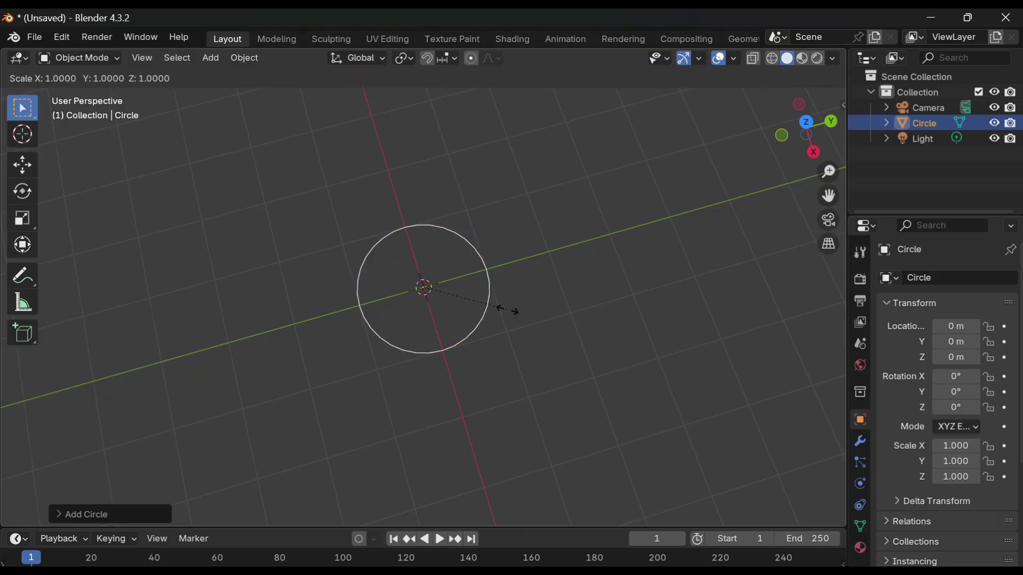
{"action": "left_click", "coordinate": [443, 295]}
- In Edit Mode, extrude the circle's edge outward into a flat ring, scaling it by about 3.65
{"action": "key", "text": "Tab"}
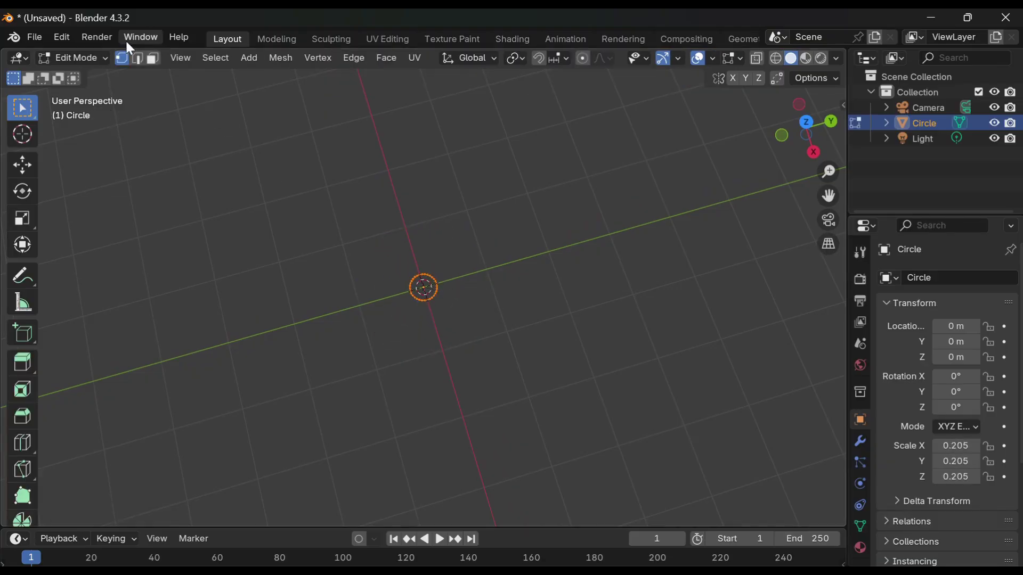
{"action": "key", "text": "s"}
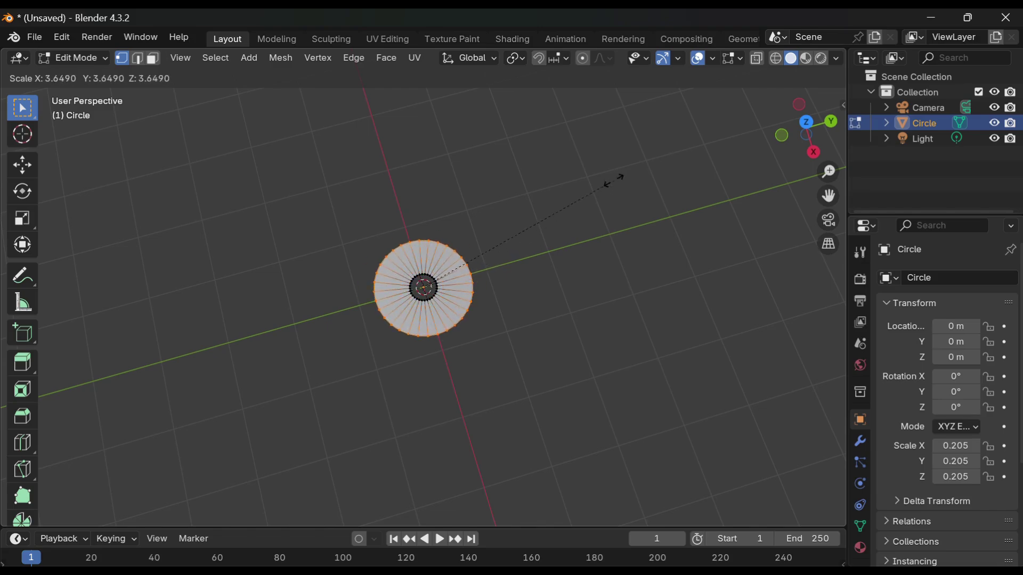
{"action": "left_click", "coordinate": [612, 180]}
{"action": "key", "text": "s"}
{"action": "right_click", "coordinate": [559, 235]}
- Extrude the disc's outer edge outward twice more by scaling, adding two concentric rings
{"action": "key", "text": "e"}
{"action": "key", "text": "s"}
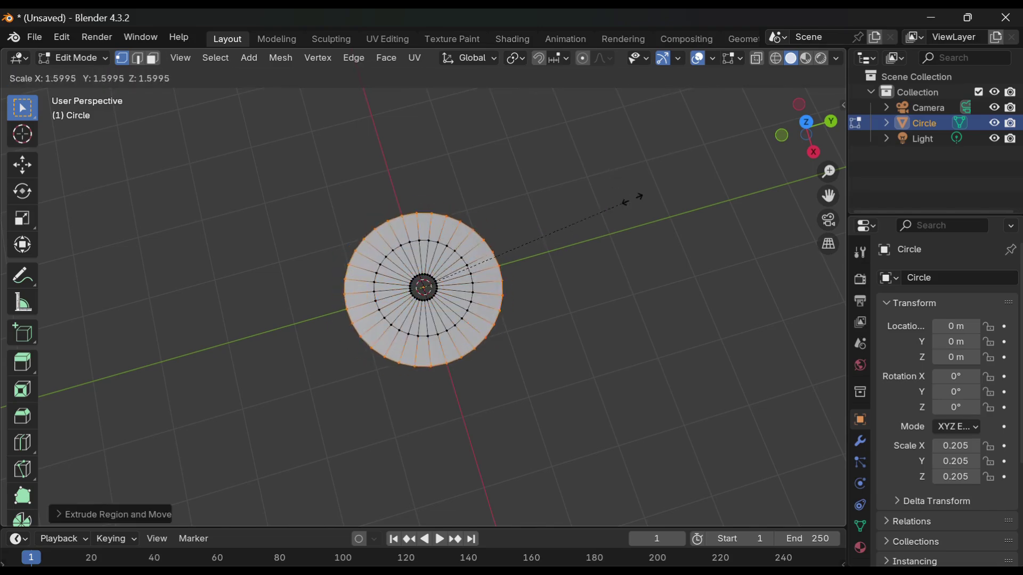
{"action": "left_click", "coordinate": [672, 184]}
{"action": "key", "text": "e"}
{"action": "key", "text": "s"}
{"action": "left_click", "coordinate": [635, 195]}
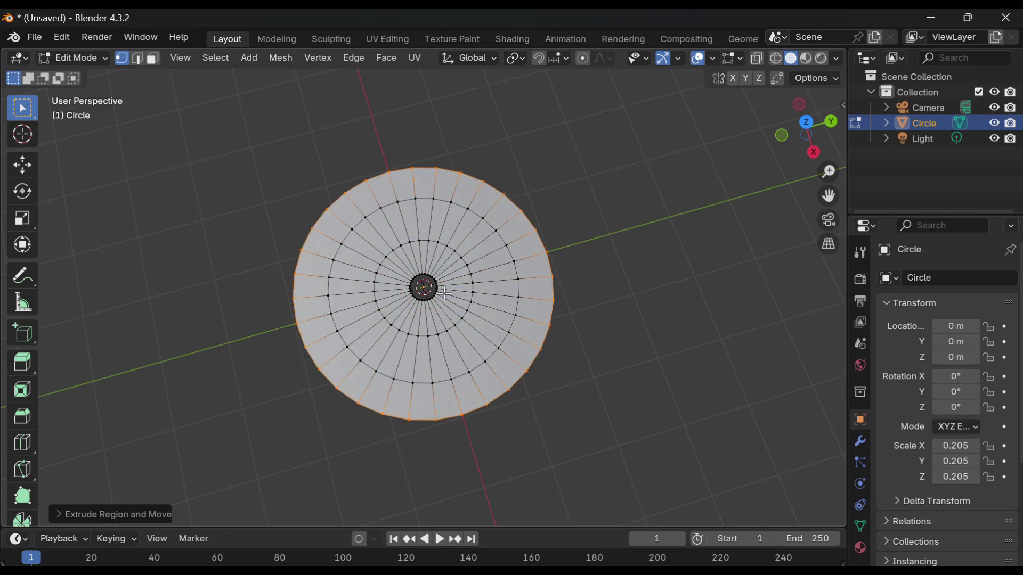
- Add one loop cut to the innermost ring and slide it close to the centre hole's edge
{"action": "middle_click_drag", "start_coordinate": [636, 195], "coordinate": [445, 294]}
{"action": "key", "text": "ctrl+r"}
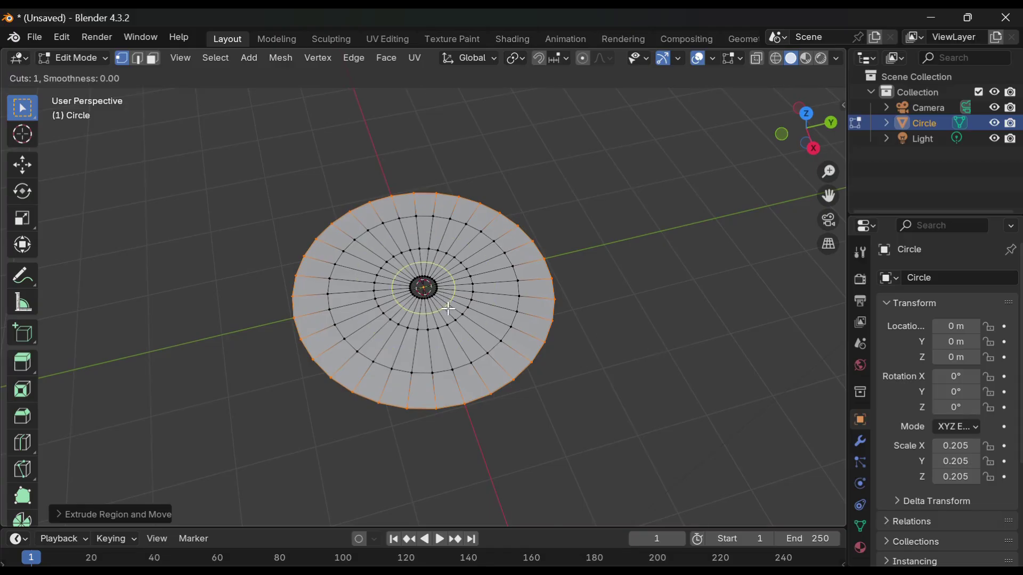
{"action": "left_click", "coordinate": [445, 308]}
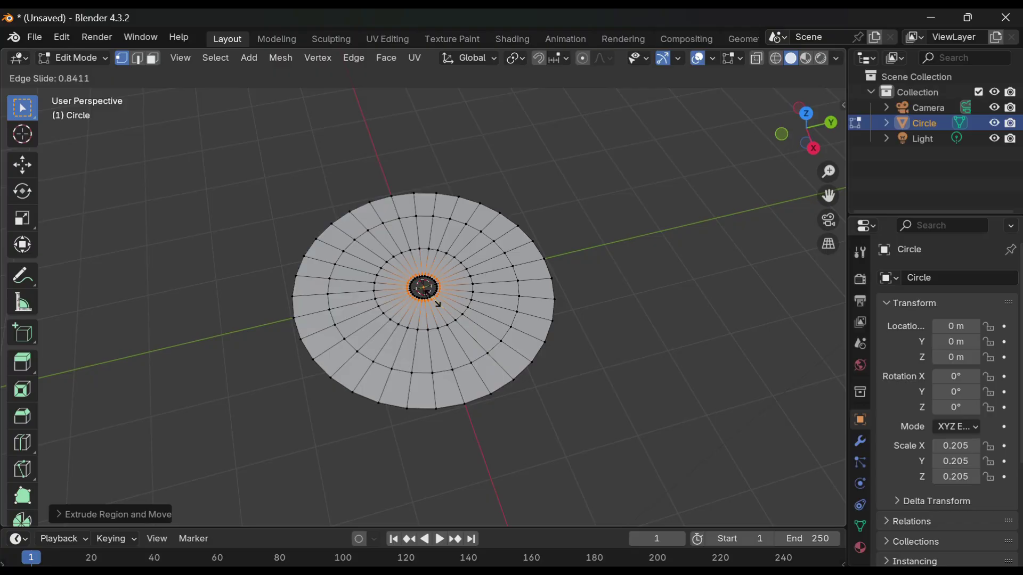
{"action": "left_click", "coordinate": [437, 300]}
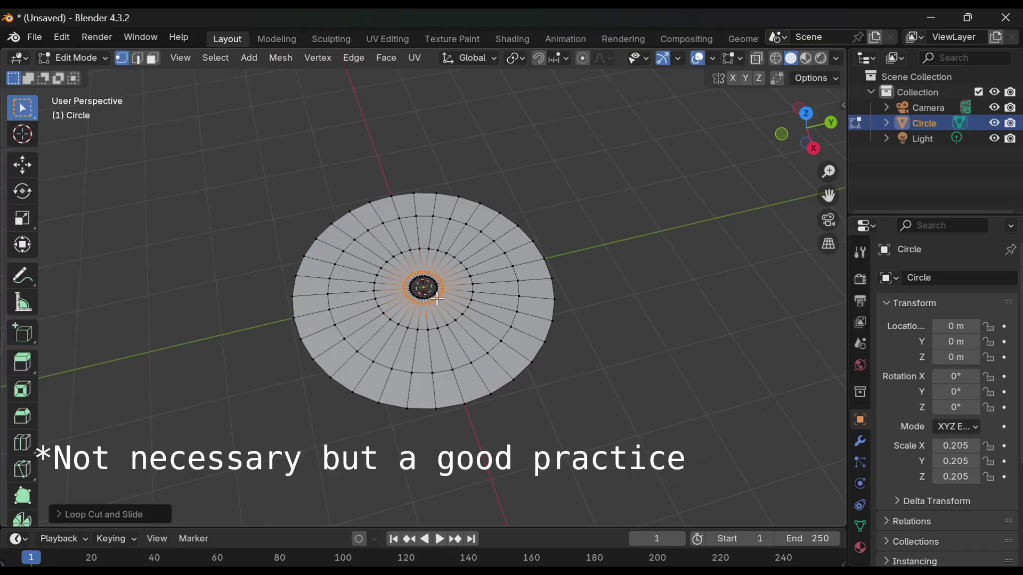
- Select the disc's outer edge loop and extrude it outward into a narrow rim, scaling by about 1.14
{"action": "mouse_move", "coordinate": [601, 278]}
{"action": "middle_mouse_down"}
{"action": "mouse_move", "coordinate": [602, 302]}
{"action": "mouse_move", "coordinate": [601, 291]}
{"action": "middle_mouse_up"}
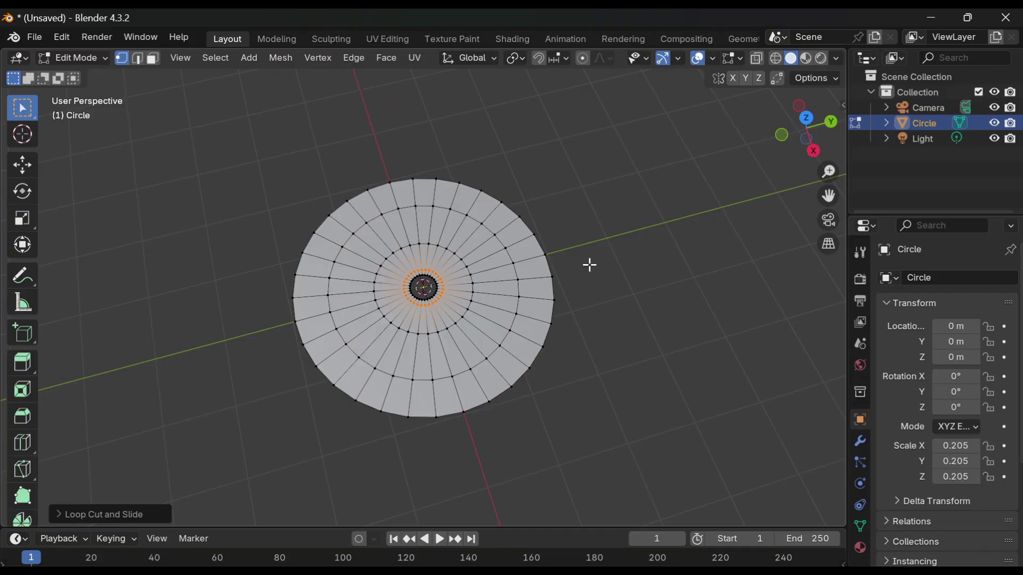
{"action": "left_click", "coordinate": [589, 264]}
{"action": "left_click", "coordinate": [548, 252], "text": "alt"}
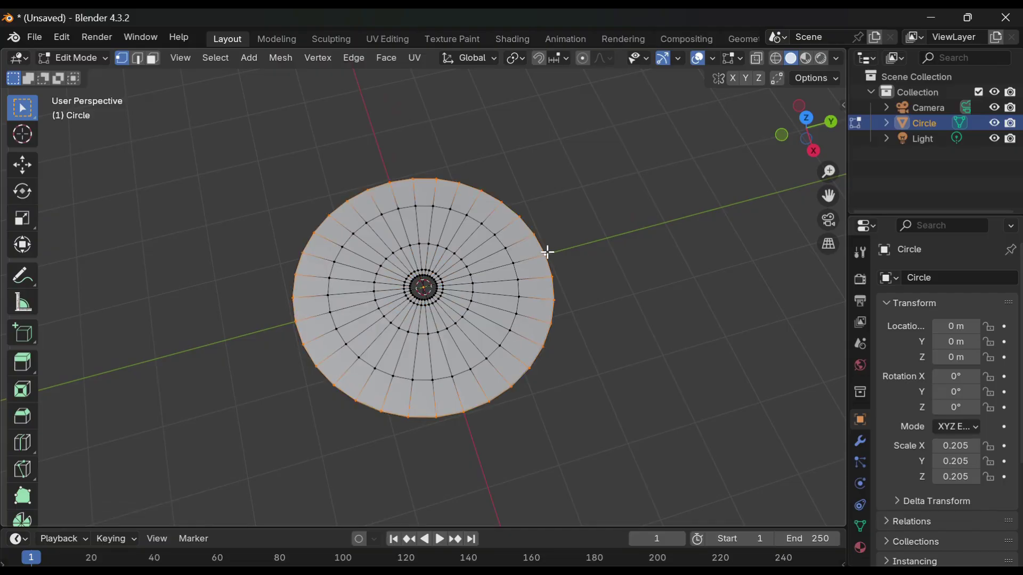
{"action": "key", "text": "s"}
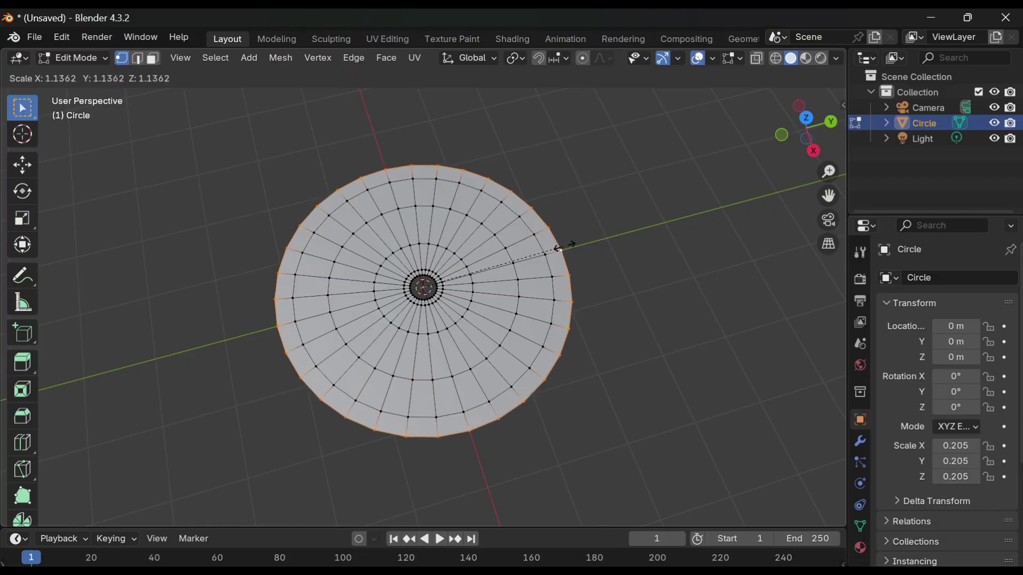
{"action": "left_click", "coordinate": [565, 246]}
- Subdivide the edges of the disc's outer edge loop
{"action": "middle_click_drag", "start_coordinate": [620, 225], "coordinate": [621, 225]}
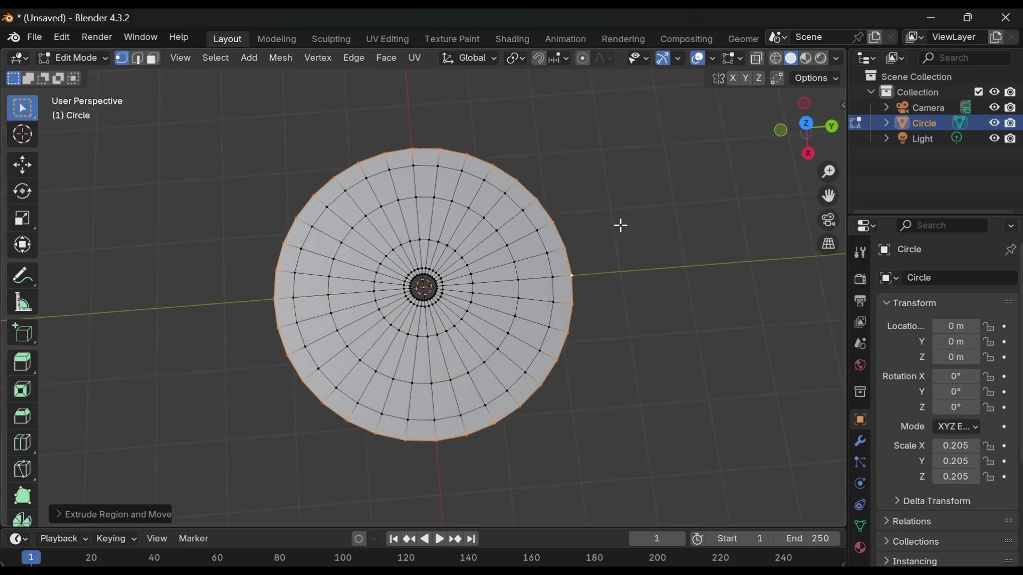
{"action": "left_click", "coordinate": [406, 144]}
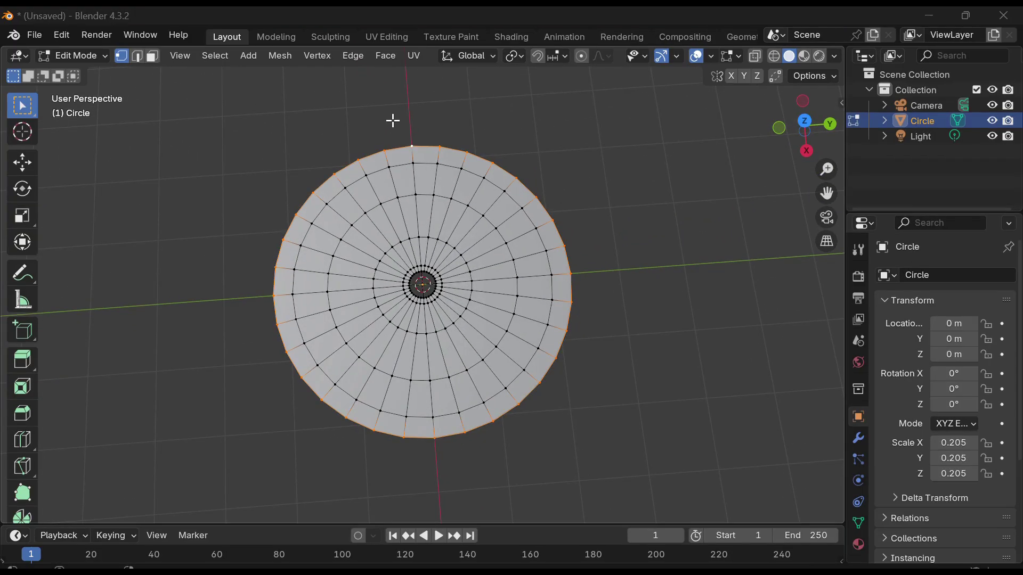
{"action": "left_click", "coordinate": [353, 57]}
{"action": "left_click", "coordinate": [391, 137]}
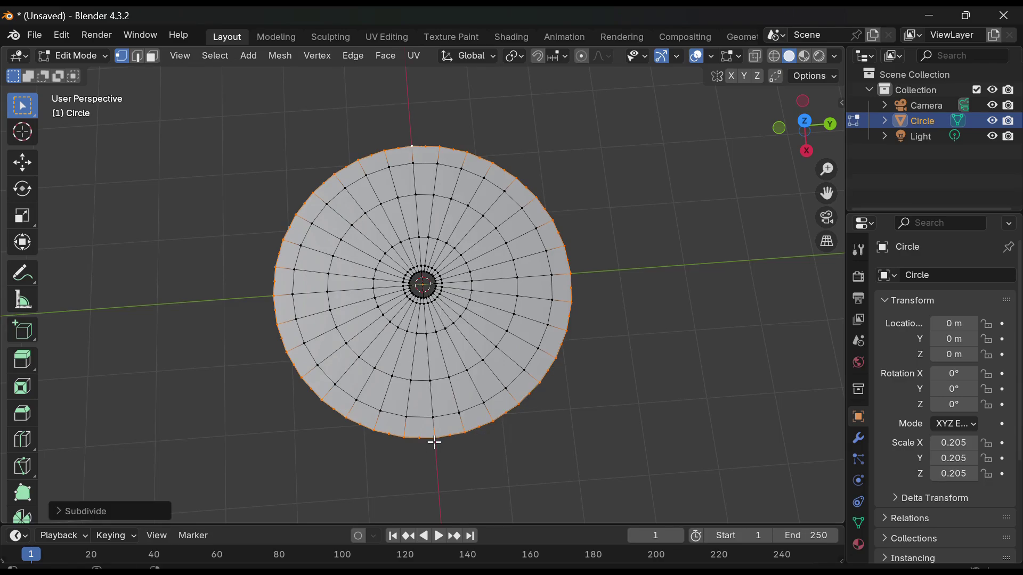
- Select every fourth vertex around the outer edge and scale them outward by about 1.28 to form pointed saw teeth
{"action": "left_click", "coordinate": [402, 102]}
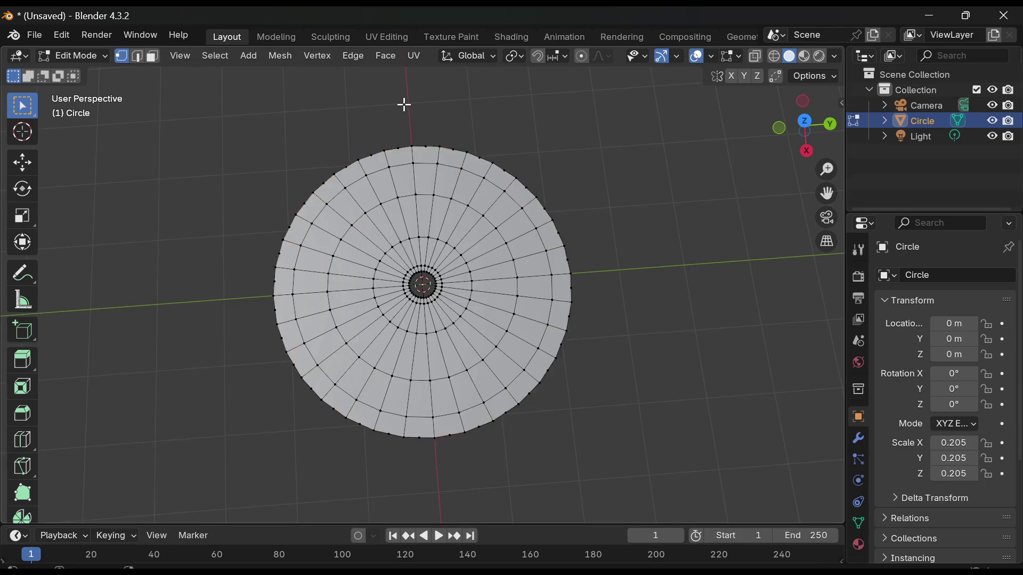
{"action": "left_click", "coordinate": [571, 274]}
{"action": "left_click", "coordinate": [436, 436], "text": "shift"}
{"action": "left_click", "coordinate": [274, 296], "text": "shift"}
{"action": "left_click", "coordinate": [467, 153], "text": "shift"}
{"action": "left_click", "coordinate": [515, 177], "text": "shift"}
{"action": "left_click", "coordinate": [553, 220], "text": "shift"}
{"action": "left_click", "coordinate": [566, 330], "text": "shift"}
{"action": "left_click", "coordinate": [540, 382], "text": "shift"}
{"action": "left_click", "coordinate": [493, 421], "text": "shift"}
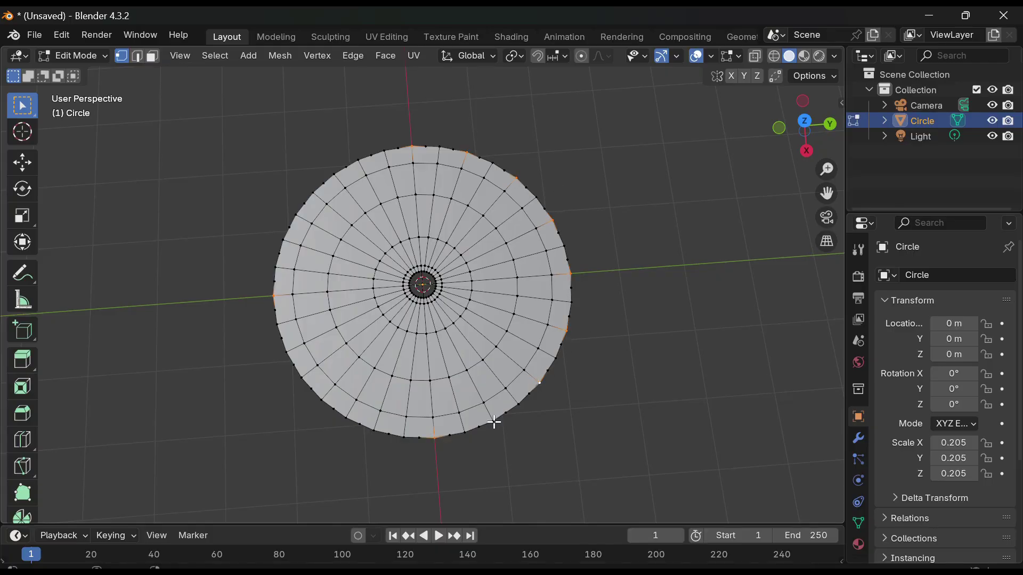
{"action": "left_click", "coordinate": [375, 431], "text": "shift"}
{"action": "left_click", "coordinate": [322, 398], "text": "shift"}
{"action": "left_click", "coordinate": [287, 351], "text": "shift"}
{"action": "left_click", "coordinate": [283, 240], "text": "shift"}
{"action": "left_click", "coordinate": [314, 195], "text": "shift"}
{"action": "left_click", "coordinate": [358, 160], "text": "shift"}
{"action": "key", "text": "s"}
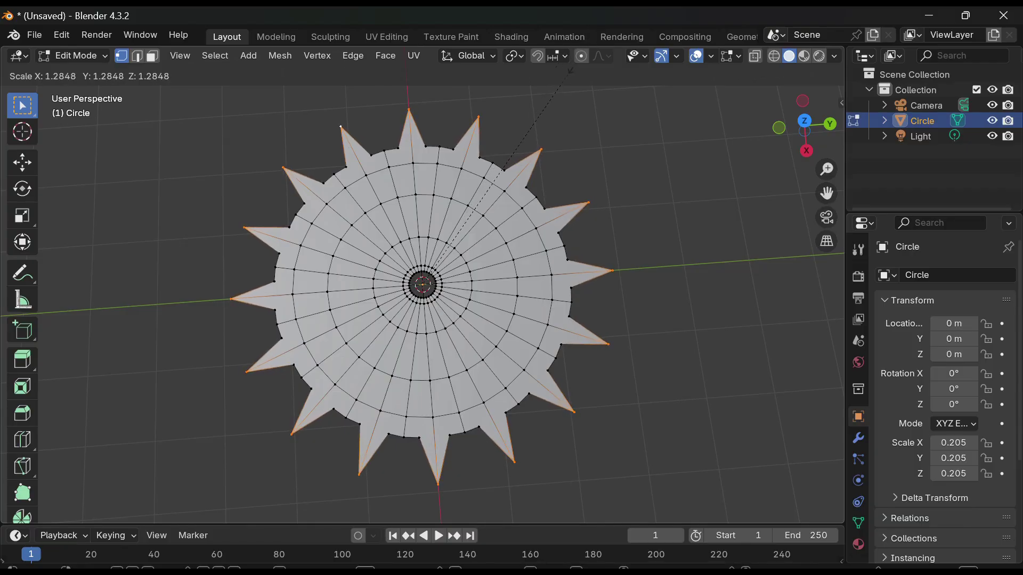
{"action": "left_click", "coordinate": [573, 66]}
- Select the vertex on the counterclockwise side of each tooth's base and scale them outward by about 1.15
{"action": "key", "text": "alt+a"}
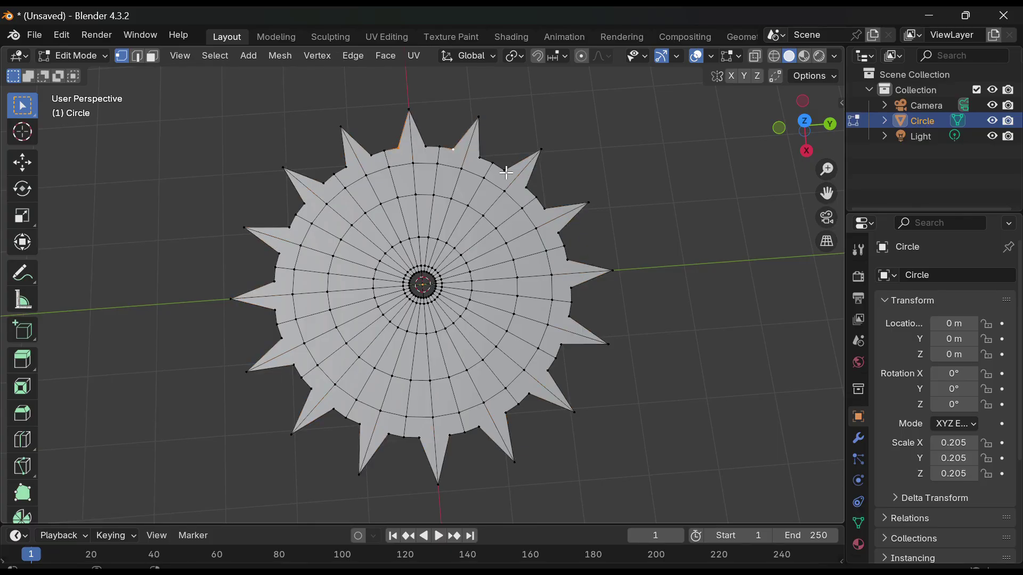
{"action": "left_click", "coordinate": [569, 317], "text": "shift"}
{"action": "left_click", "coordinate": [549, 371], "text": "shift"}
{"action": "left_click", "coordinate": [505, 412], "text": "shift"}
{"action": "left_click", "coordinate": [450, 435], "text": "shift"}
{"action": "left_click", "coordinate": [388, 435], "text": "shift"}
{"action": "left_click", "coordinate": [334, 409], "text": "shift"}
{"action": "left_click", "coordinate": [295, 365], "text": "shift"}
{"action": "left_click", "coordinate": [275, 310], "text": "shift"}
{"action": "left_click", "coordinate": [278, 253], "text": "shift"}
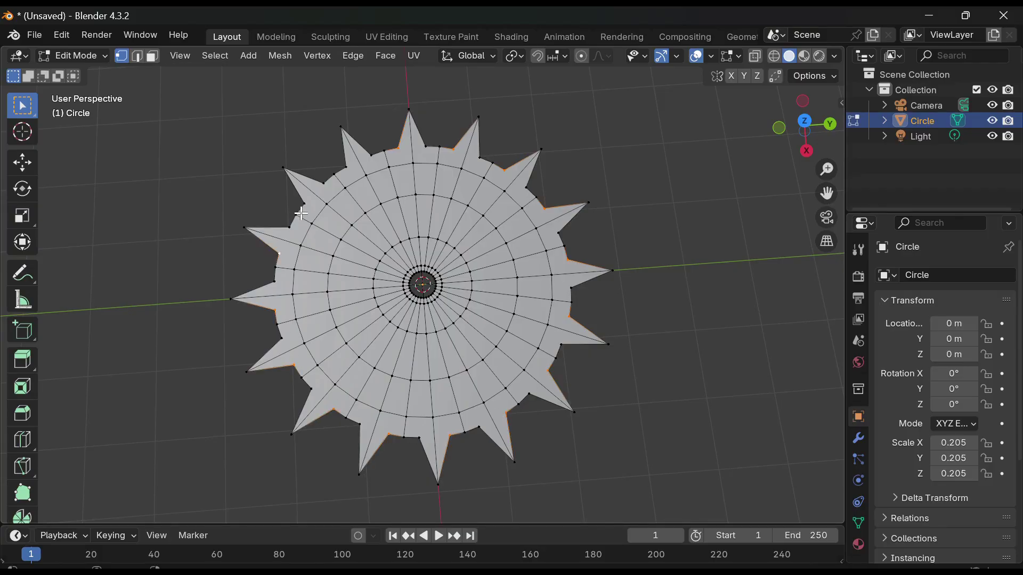
{"action": "left_click", "coordinate": [344, 168], "text": "shift"}
{"action": "key", "text": "s"}
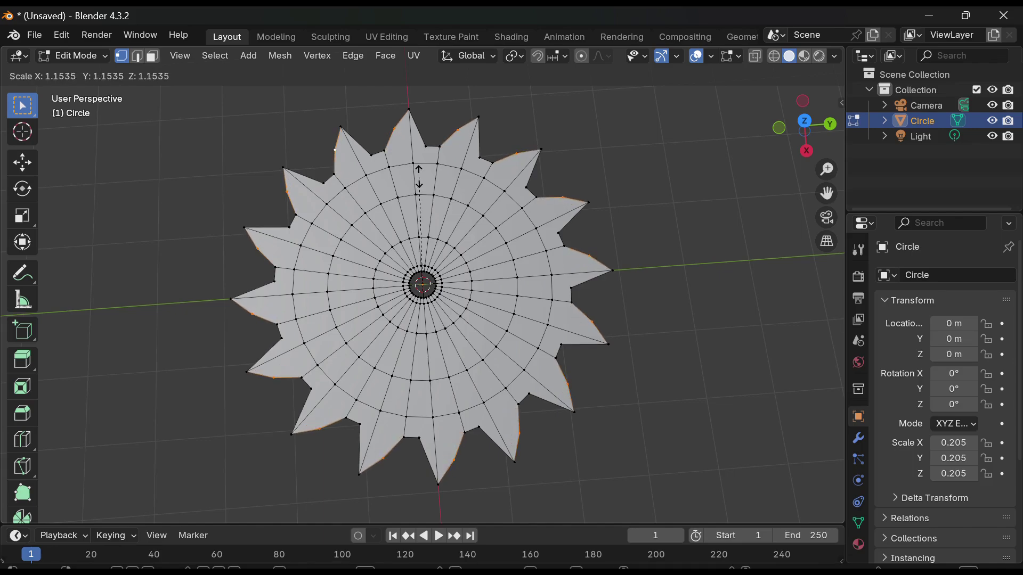
{"action": "left_click", "coordinate": [420, 176]}
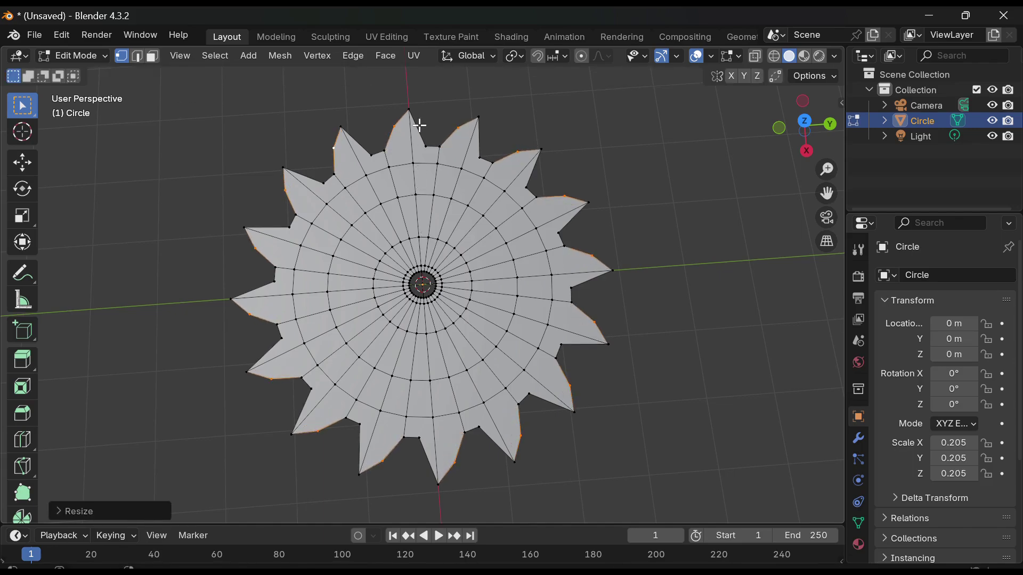
- Select all the tooth tip vertices and rotate them about -8° around the global Z axis to slant the teeth
{"action": "left_click", "coordinate": [372, 100]}
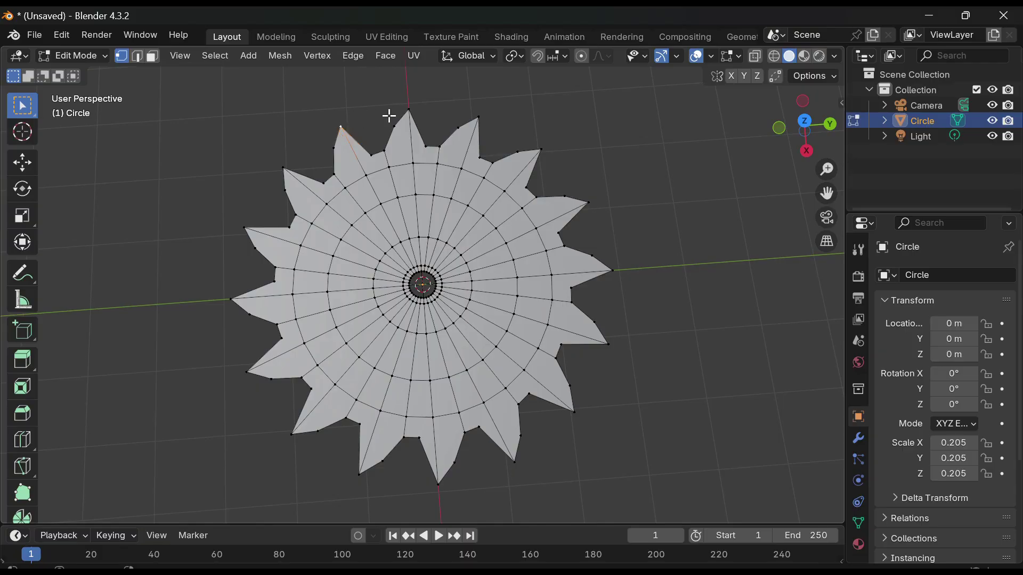
{"action": "left_click", "coordinate": [408, 111]}
{"action": "left_click", "coordinate": [479, 116], "text": "shift"}
{"action": "left_click", "coordinate": [541, 150], "text": "shift"}
{"action": "left_click", "coordinate": [588, 203], "text": "shift"}
{"action": "left_click", "coordinate": [612, 270], "text": "shift"}
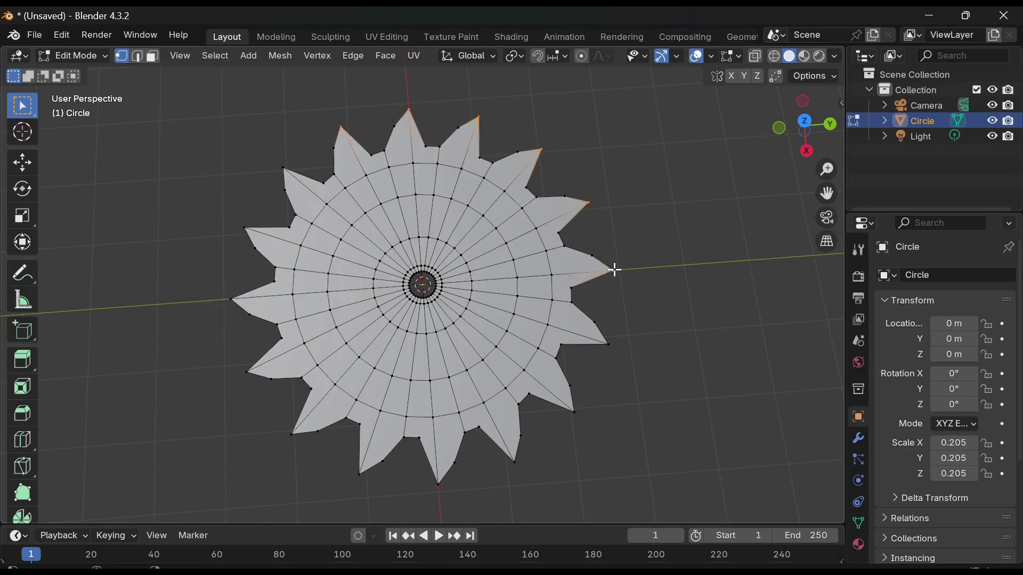
{"action": "left_click", "coordinate": [609, 344], "text": "shift"}
{"action": "left_click", "coordinate": [574, 412], "text": "shift"}
{"action": "left_click", "coordinate": [514, 462], "text": "shift"}
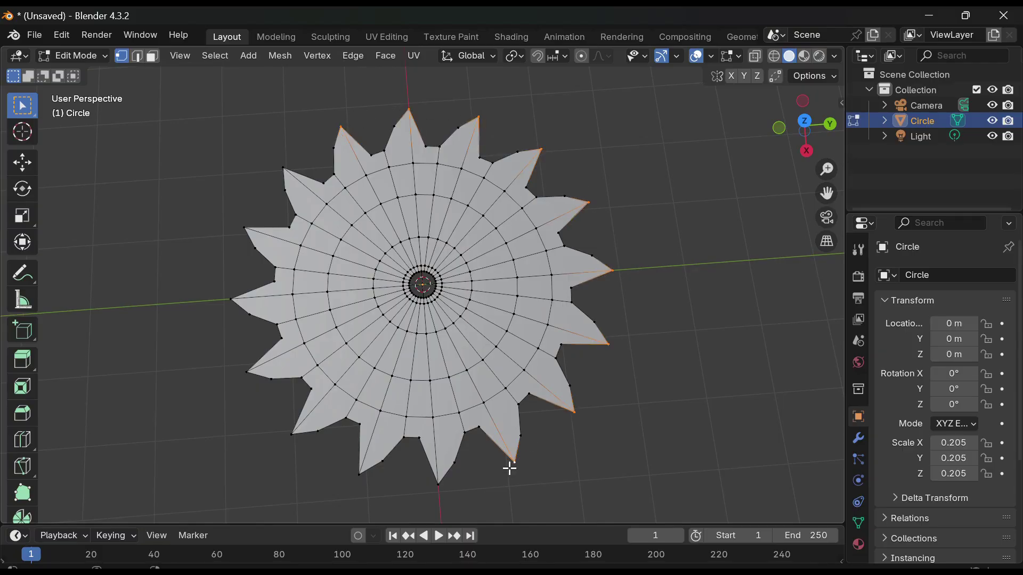
{"action": "left_click", "coordinate": [437, 485], "text": "shift"}
{"action": "left_click", "coordinate": [360, 469], "text": "shift"}
{"action": "left_click", "coordinate": [292, 434], "text": "shift"}
{"action": "left_click", "coordinate": [246, 372], "text": "shift"}
{"action": "left_click", "coordinate": [230, 300], "text": "shift"}
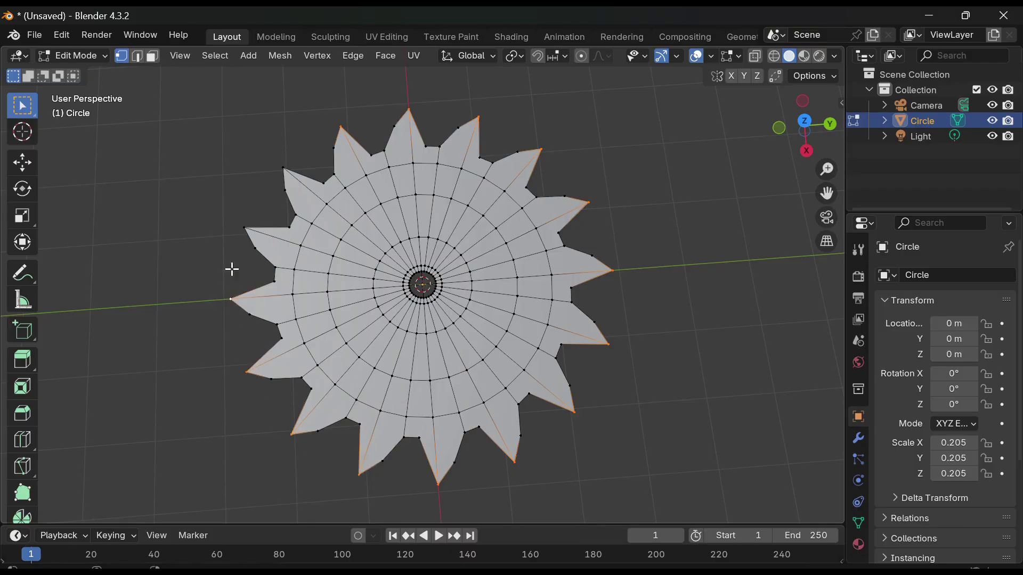
{"action": "left_click", "coordinate": [244, 228], "text": "shift"}
{"action": "left_click", "coordinate": [283, 169], "text": "shift"}
{"action": "key", "text": "r"}
{"action": "key", "text": "z"}
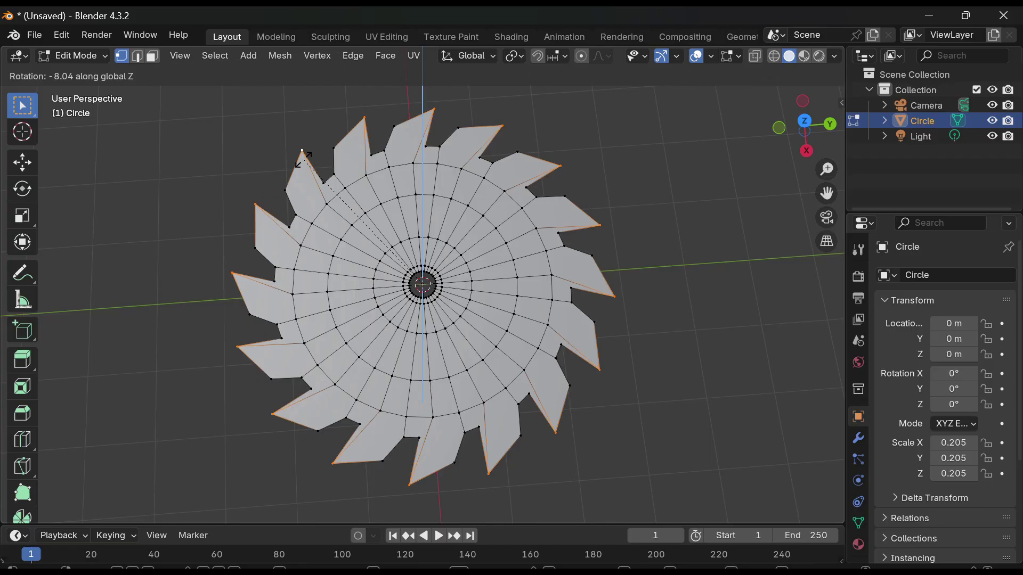
{"action": "left_click", "coordinate": [301, 158]}
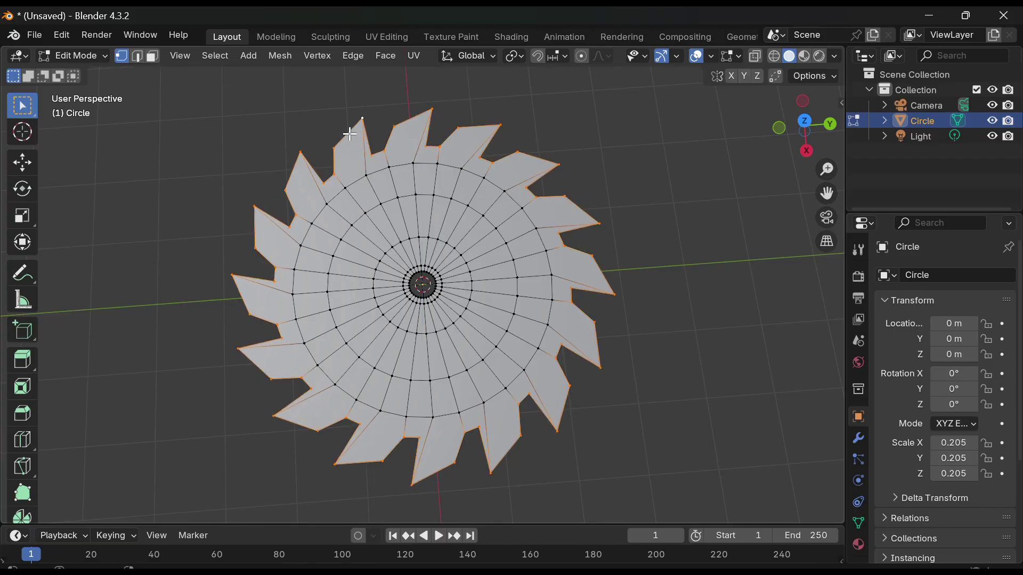
- Scale the blade's toothed outer edge inward to about 0.91 to shorten the teeth
{"action": "key", "text": "s"}
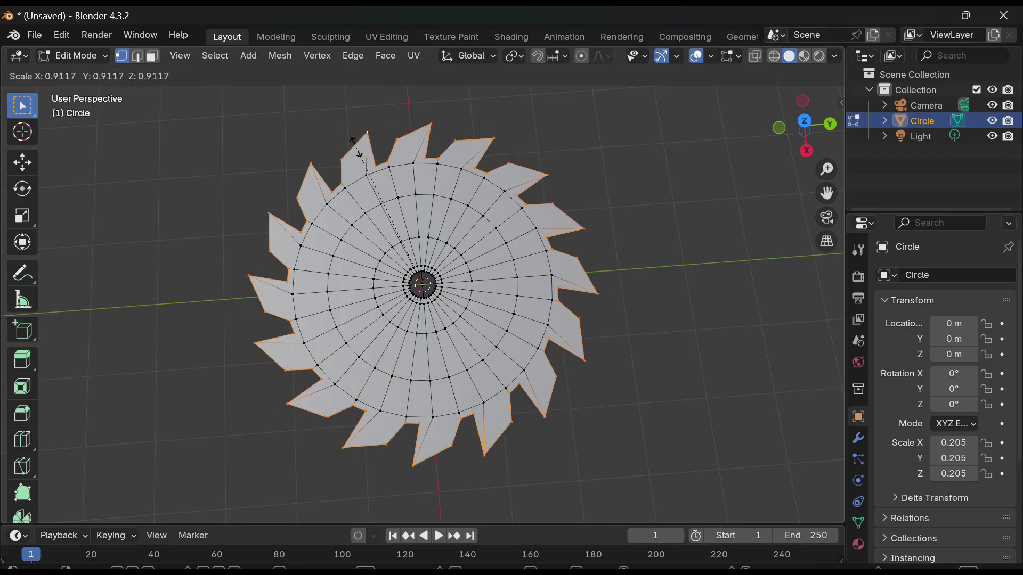
{"action": "left_click", "coordinate": [396, 191]}
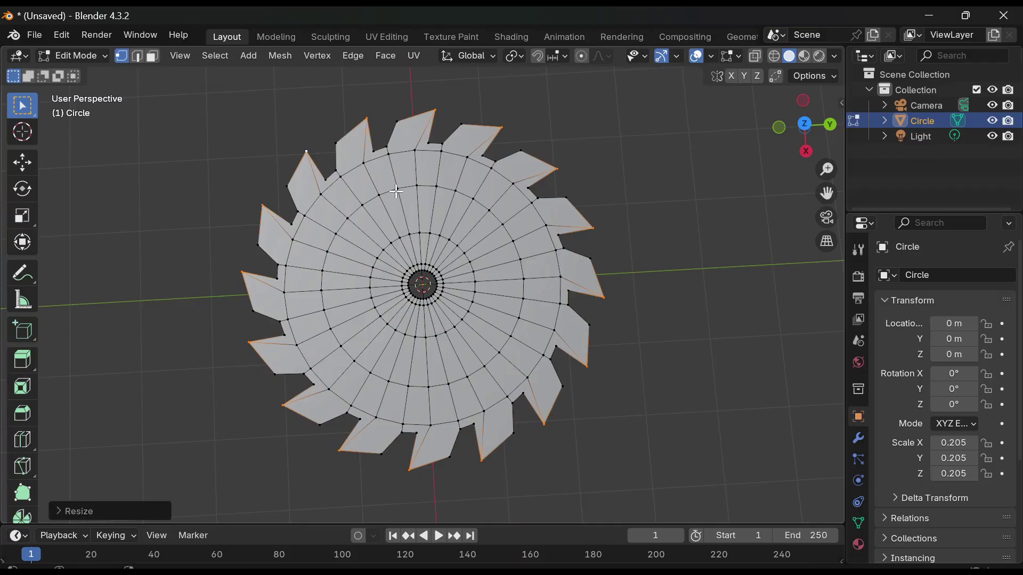
- Select the outer vertex on the back of every tooth and scale them inward to about 0.95 to sharpen the teeth
{"action": "left_click", "coordinate": [334, 141]}
{"action": "left_click", "coordinate": [284, 183], "text": "shift"}
{"action": "left_click", "coordinate": [257, 247], "text": "shift"}
{"action": "left_click", "coordinate": [253, 311], "text": "shift"}
{"action": "left_click", "coordinate": [274, 374], "text": "shift"}
{"action": "left_click", "coordinate": [319, 425], "text": "shift"}
{"action": "left_click", "coordinate": [381, 455], "text": "shift"}
{"action": "left_click", "coordinate": [514, 433], "text": "shift"}
{"action": "left_click", "coordinate": [562, 387], "text": "shift"}
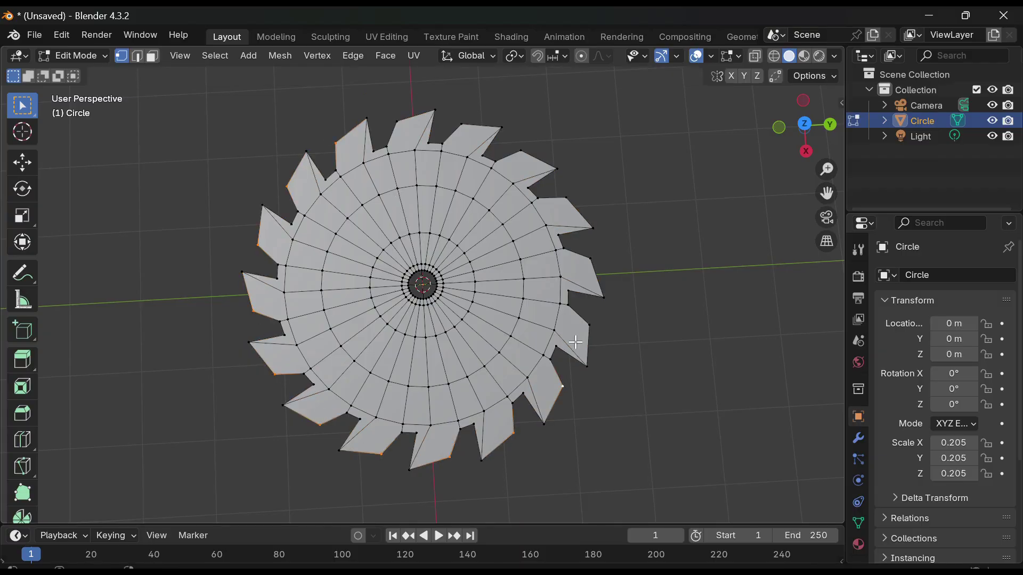
{"action": "left_click", "coordinate": [590, 324], "text": "shift"}
{"action": "left_click", "coordinate": [590, 259], "text": "shift"}
{"action": "left_click", "coordinate": [565, 198], "text": "shift"}
{"action": "left_click", "coordinate": [520, 152], "text": "shift"}
{"action": "left_click", "coordinate": [462, 124], "text": "shift"}
{"action": "left_click", "coordinate": [397, 121], "text": "shift"}
{"action": "key", "text": "s"}
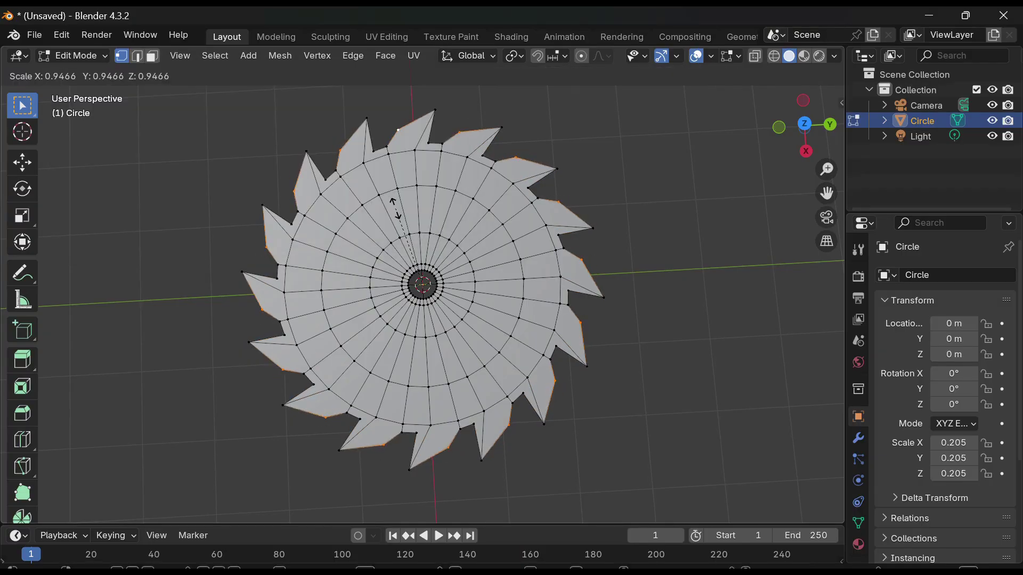
{"action": "key", "text": "Return"}
- Return to Object Mode and add a Solidify modifier to the blade
{"action": "middle_click_drag", "start_coordinate": [602, 196], "coordinate": [689, 329]}
{"action": "key", "text": "Tab"}
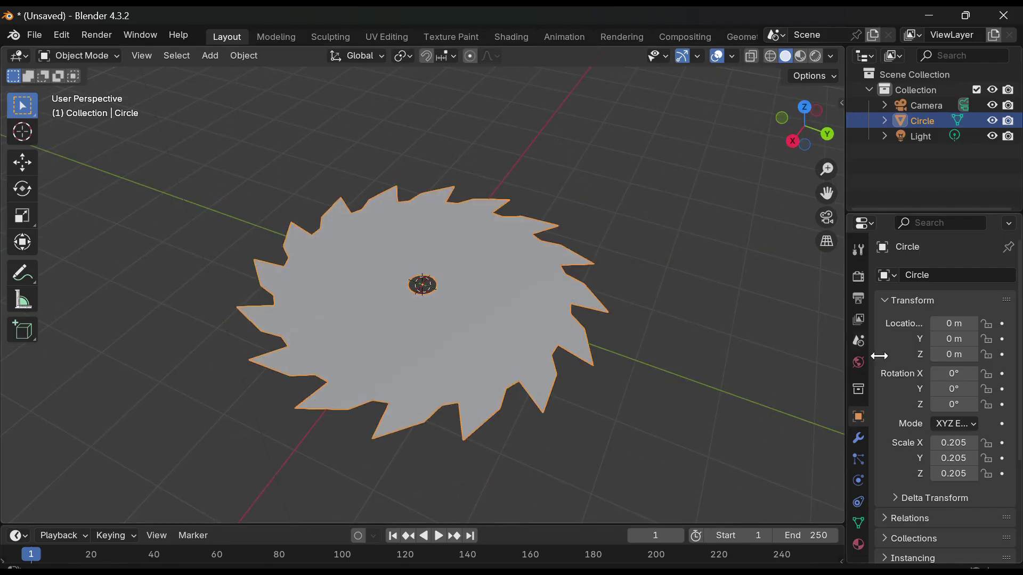
{"action": "left_click", "coordinate": [857, 442]}
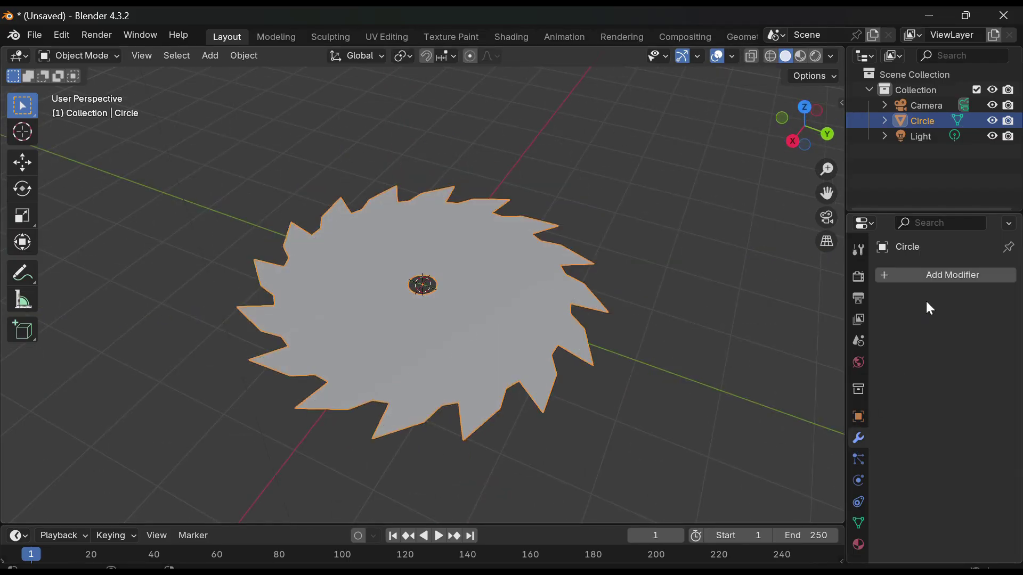
{"action": "left_click", "coordinate": [940, 279]}
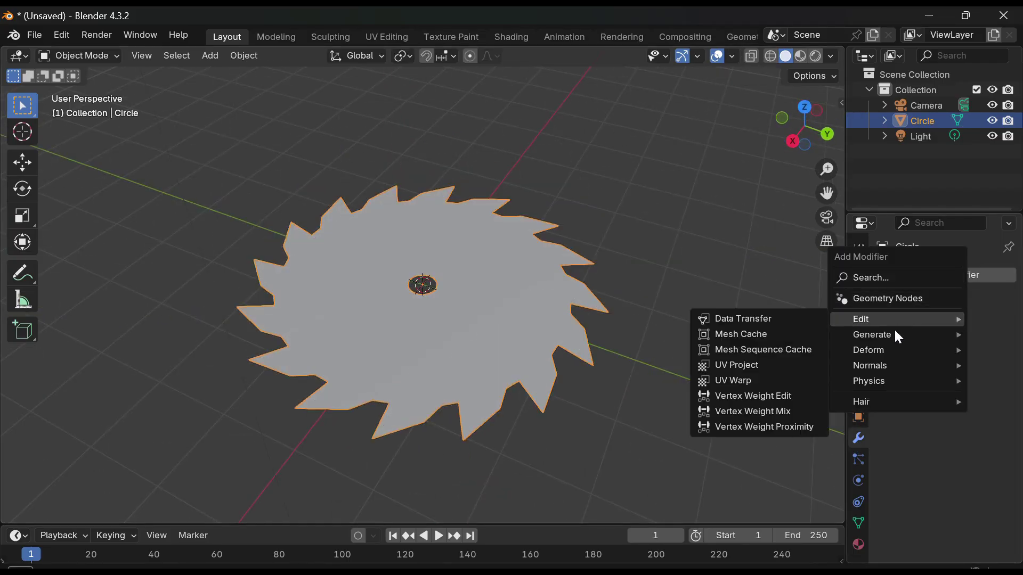
{"action": "mouse_move", "coordinate": [851, 344]}
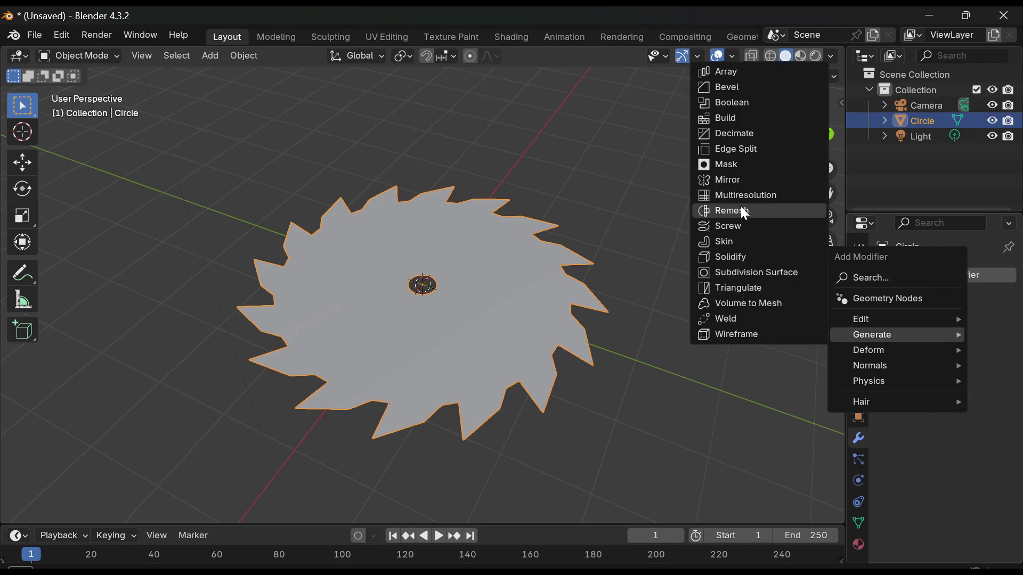
{"action": "left_click", "coordinate": [731, 258]}
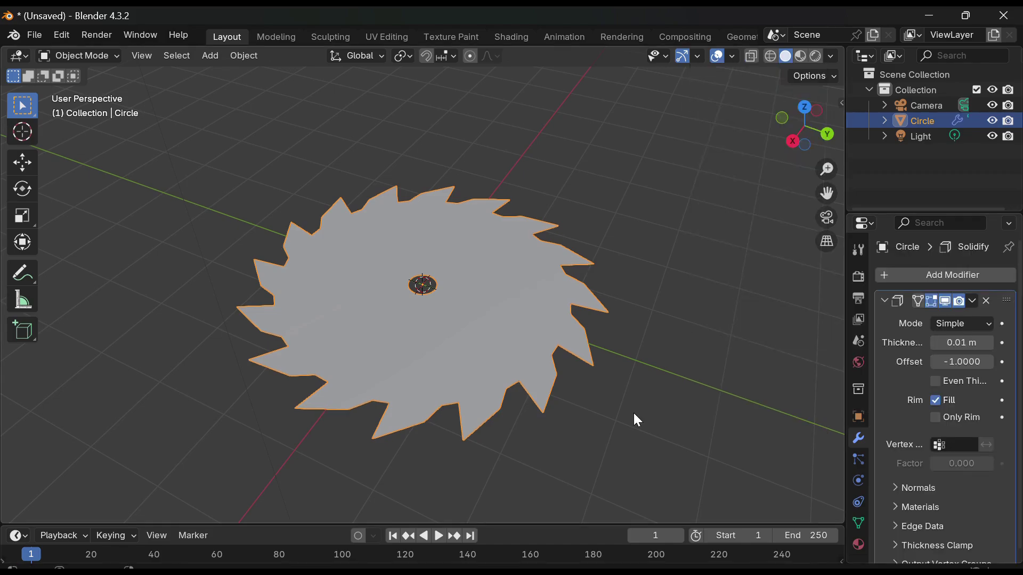
- Set the Solidify modifier's offset to 1.0 and raise its thickness to 0.04 m
{"action": "key", "text": "KP_8"}
{"action": "key", "text": "KP_8"}
{"action": "key", "text": "KP_8"}
{"action": "key", "text": "KP_8"}
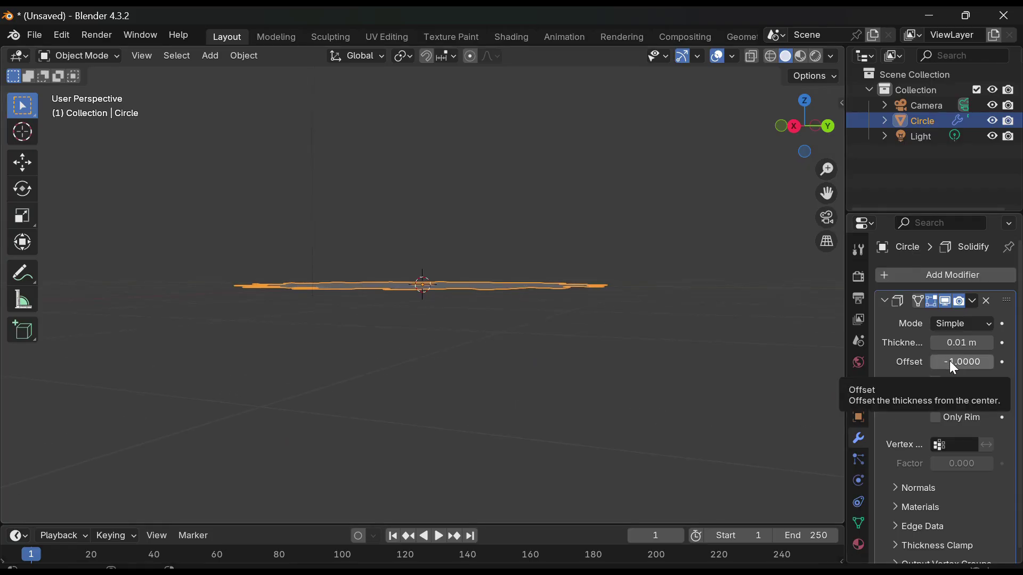
{"action": "left_click_drag", "start_coordinate": [950, 360], "coordinate": [988, 343]}
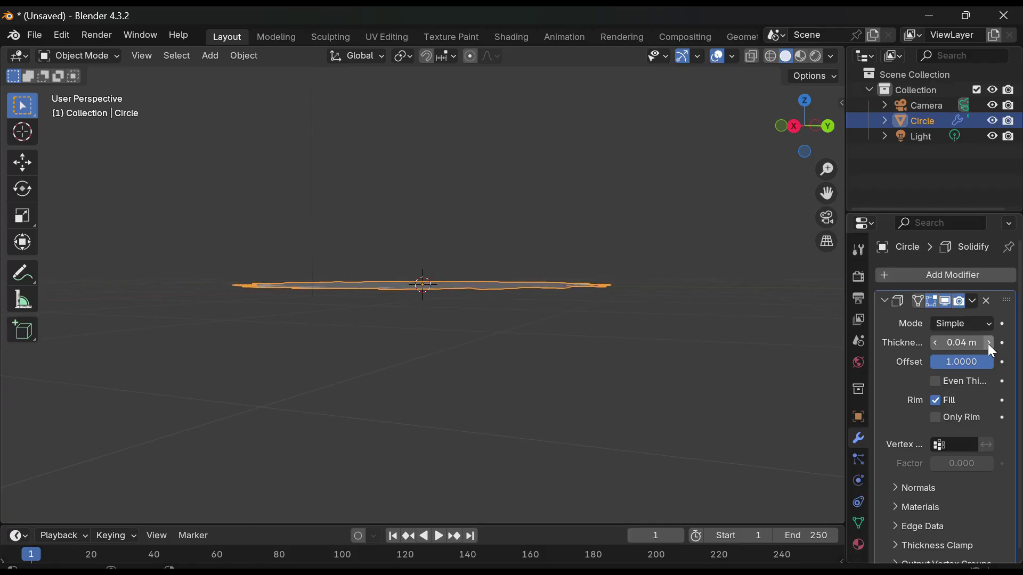
{"action": "scroll", "coordinate": [711, 352], "scroll_direction": "up", "scroll_amount": 2}
{"action": "scroll", "coordinate": [712, 346], "scroll_direction": "down", "scroll_amount": 2}
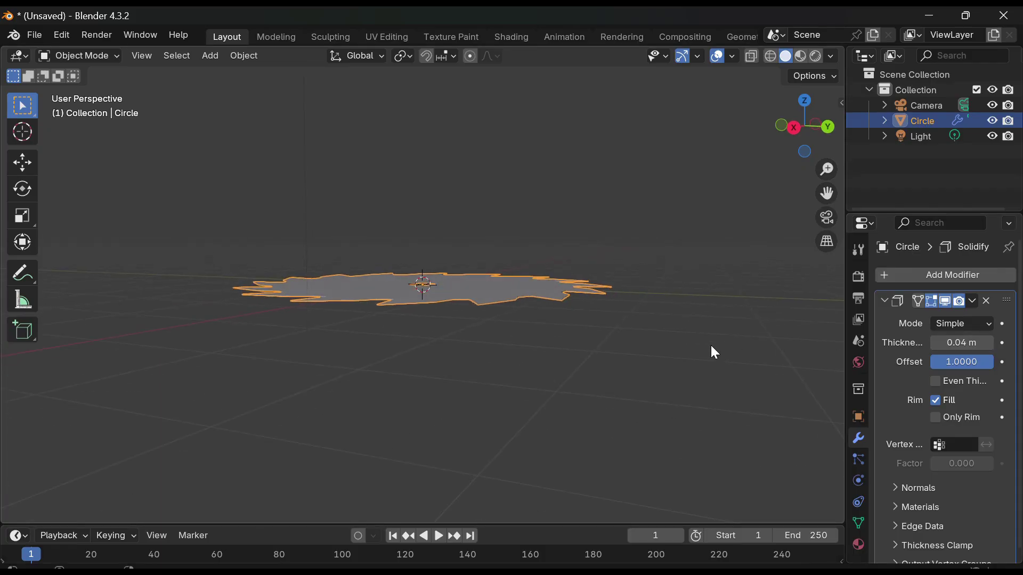
- Set the Solidify modifier's thickness to 0.3 m
{"action": "left_click_drag", "start_coordinate": [961, 344], "coordinate": [967, 343]}
{"action": "left_click", "coordinate": [967, 343]}
{"action": "type", "text": "0.3"}
{"action": "key", "text": "Return"}
{"action": "scroll", "coordinate": [682, 277], "scroll_direction": "down", "scroll_amount": 2}
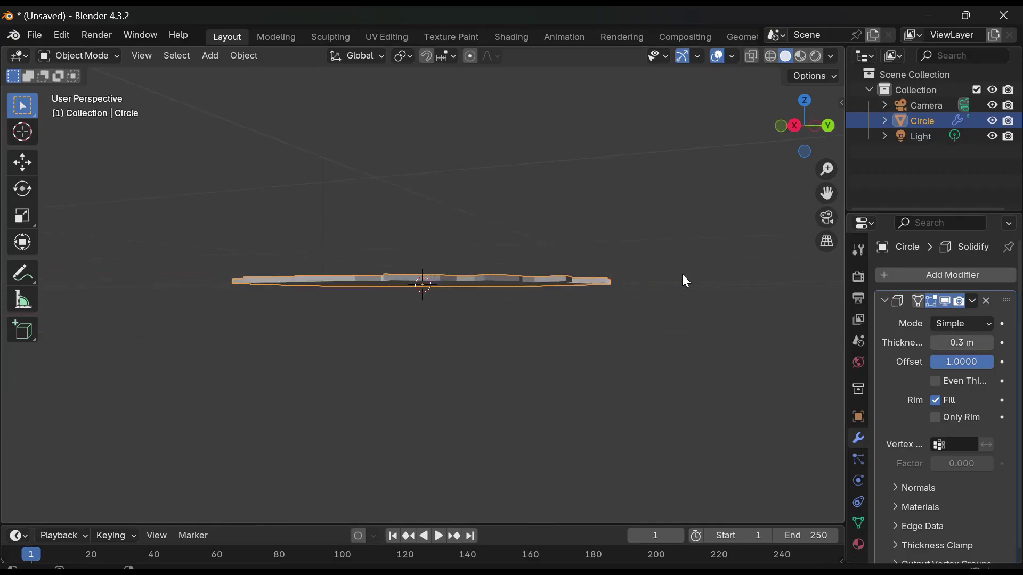
{"action": "scroll", "coordinate": [682, 275], "scroll_direction": "up", "scroll_amount": 4}
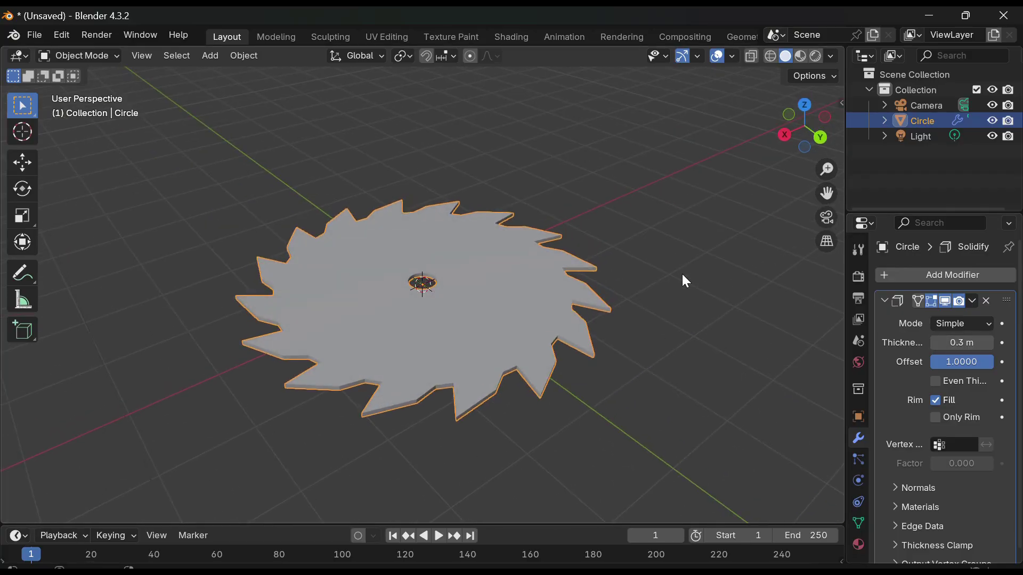
- Apply the Solidify modifier to the blade and deselect the object
{"action": "left_click", "coordinate": [973, 301]}
{"action": "left_click", "coordinate": [902, 320]}
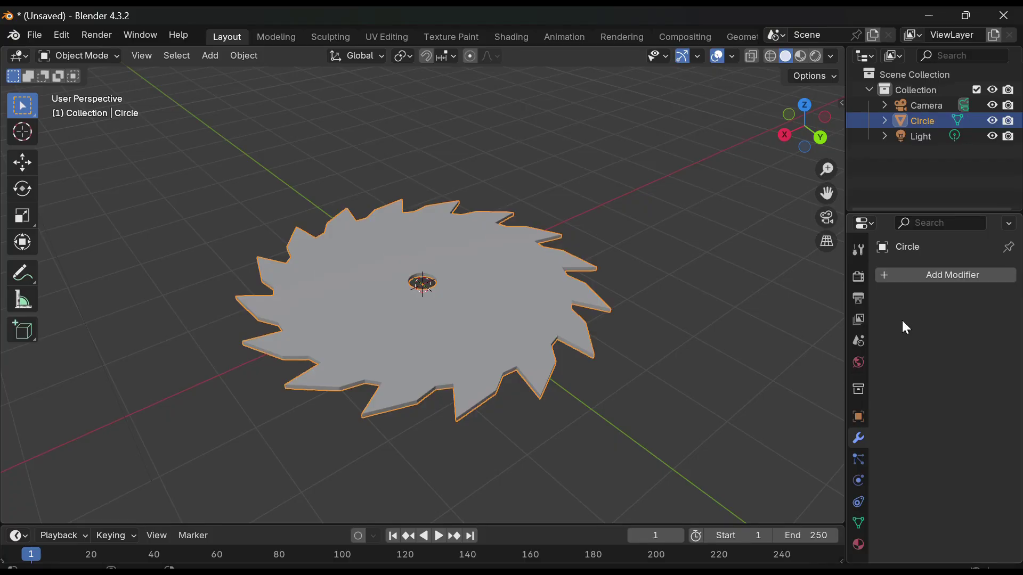
{"action": "right_click", "coordinate": [548, 330]}
{"action": "left_click", "coordinate": [719, 242]}
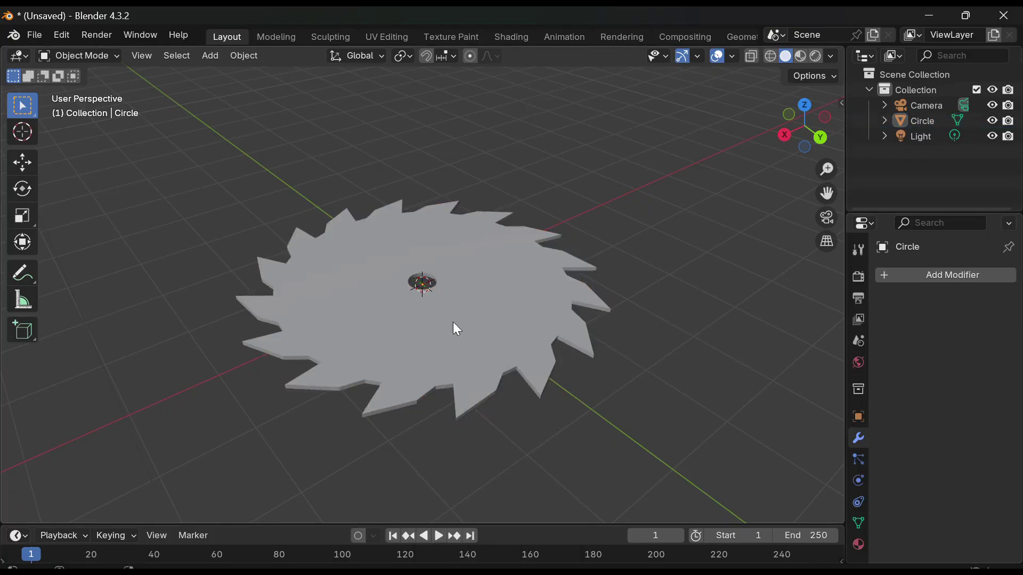
- Apply the blade's rotation and scale
{"action": "left_click", "coordinate": [450, 323]}
{"action": "key", "text": "ctrl+a"}
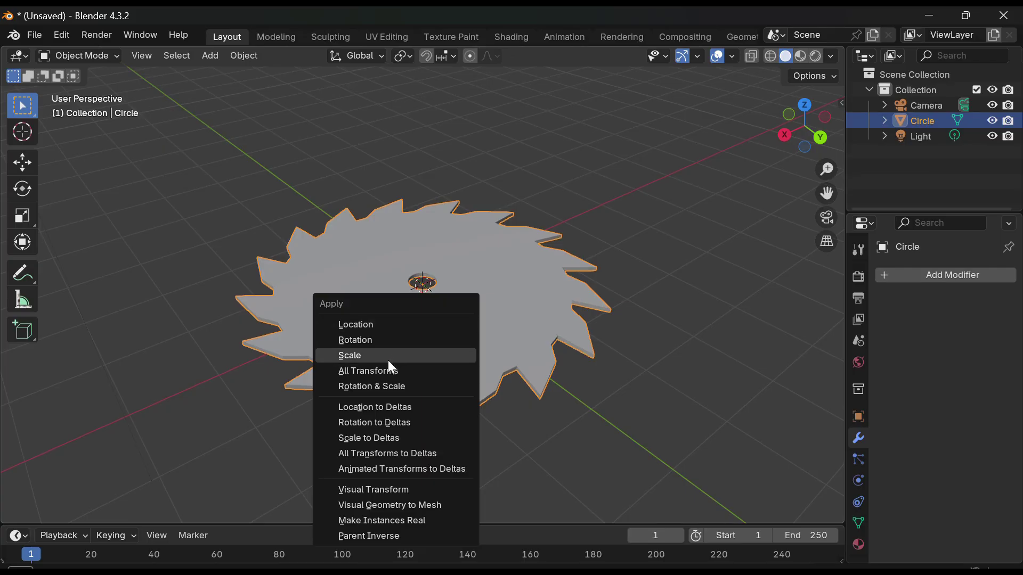
{"action": "left_click", "coordinate": [385, 386]}
{"action": "left_click", "coordinate": [606, 343]}
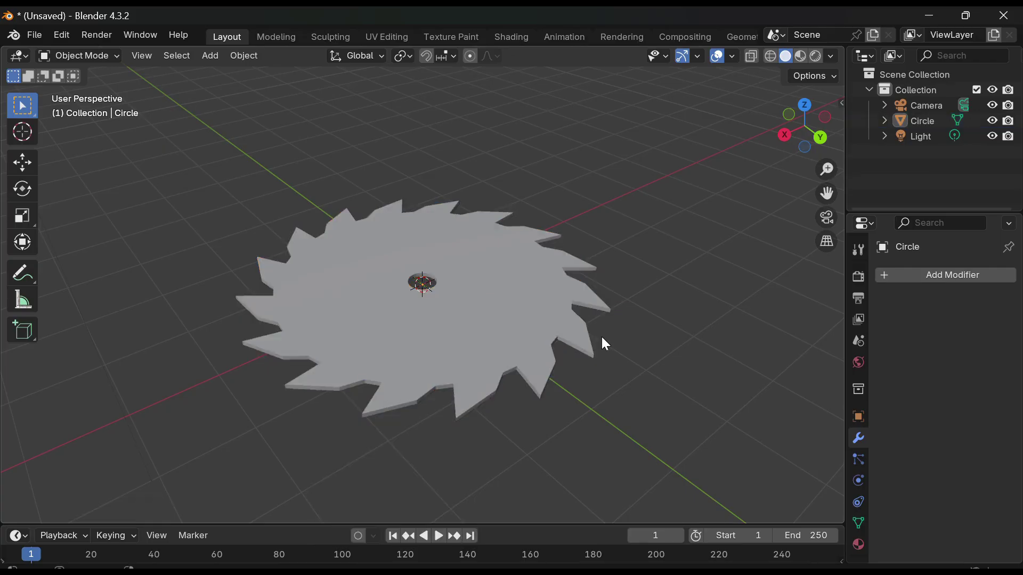
{"action": "middle_click_drag", "start_coordinate": [605, 343], "coordinate": [603, 339]}
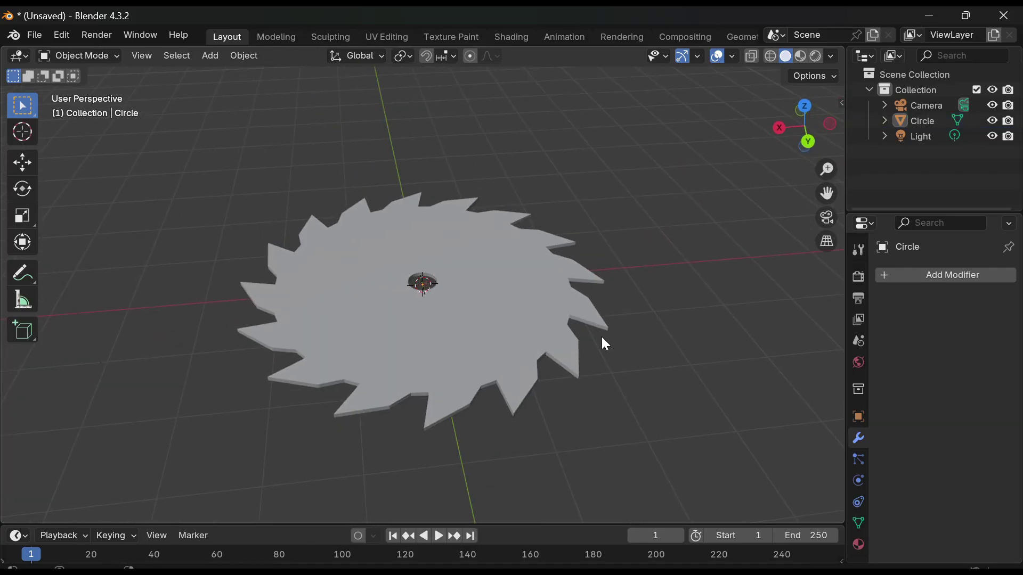
- Select the upper and lower edges around the toothed rim and bevel them with one segment, overlap clamping and an offset of about 0.6 m
{"action": "left_click", "coordinate": [495, 329]}
{"action": "key", "text": "Tab"}
{"action": "middle_click_drag", "start_coordinate": [495, 328], "coordinate": [439, 447]}
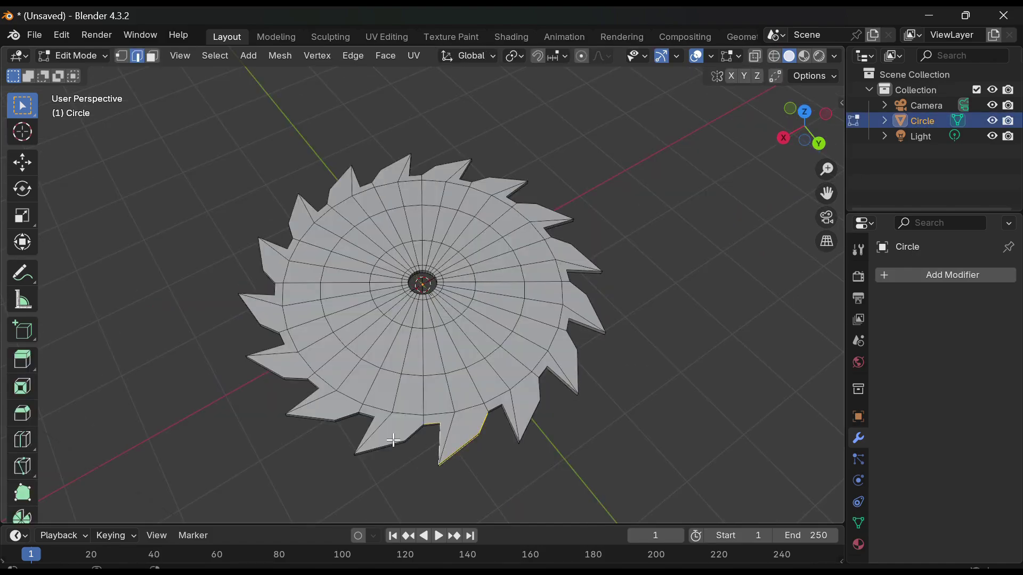
{"action": "left_click", "coordinate": [349, 417], "text": "ctrl"}
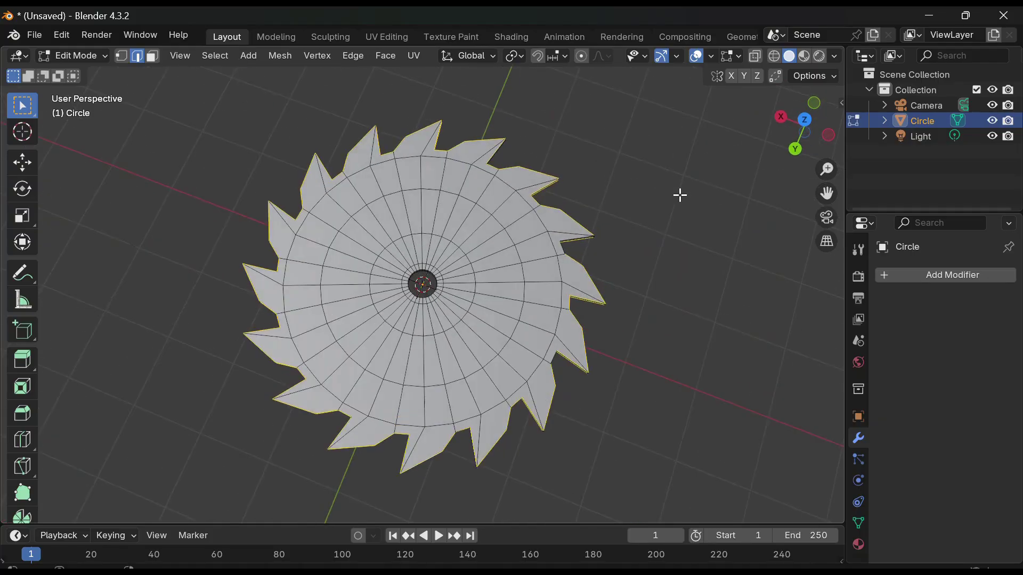
{"action": "middle_click_drag", "start_coordinate": [678, 194], "coordinate": [681, 195]}
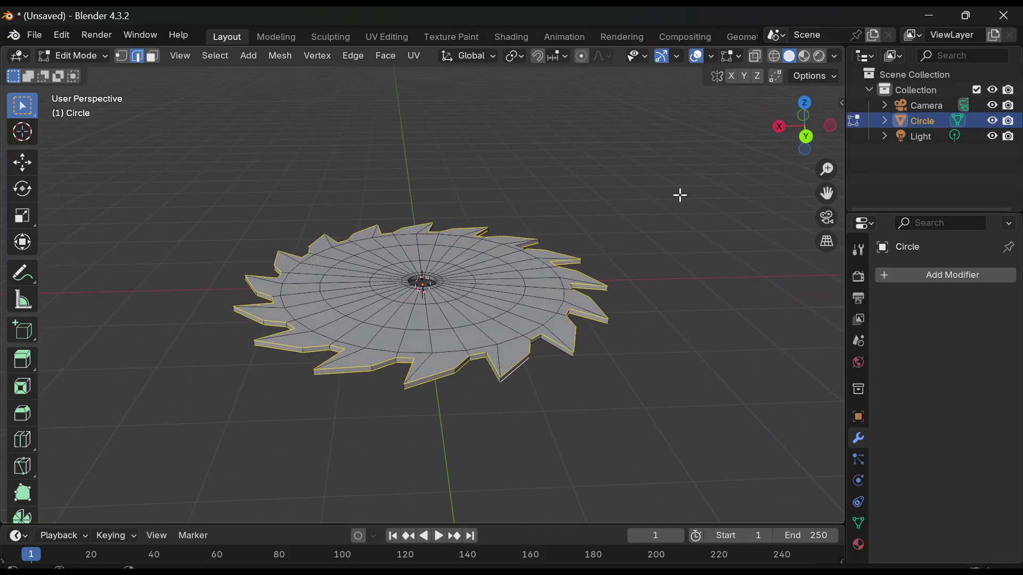
{"action": "key", "text": "ctrl+b"}
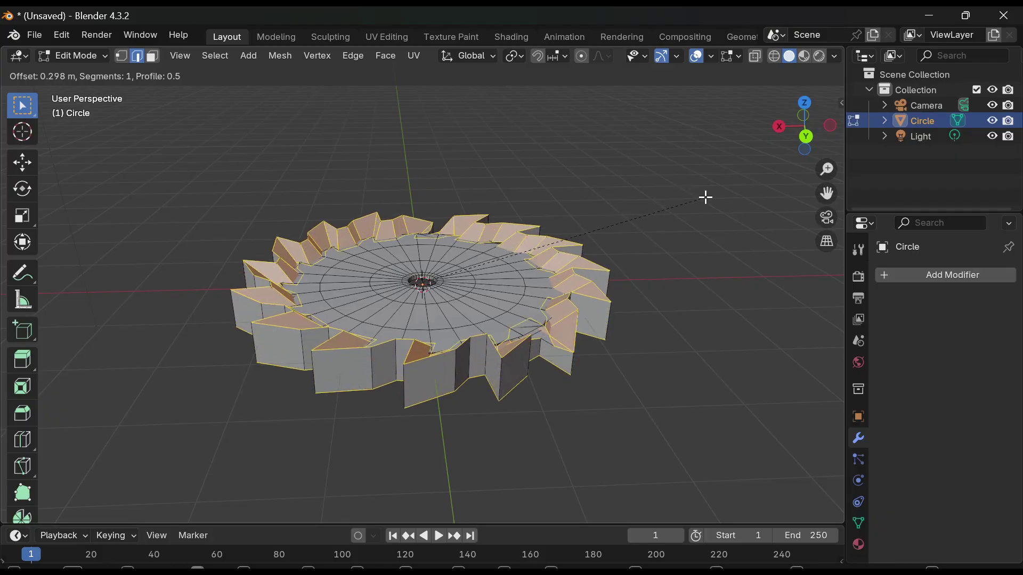
{"action": "key", "text": "c"}
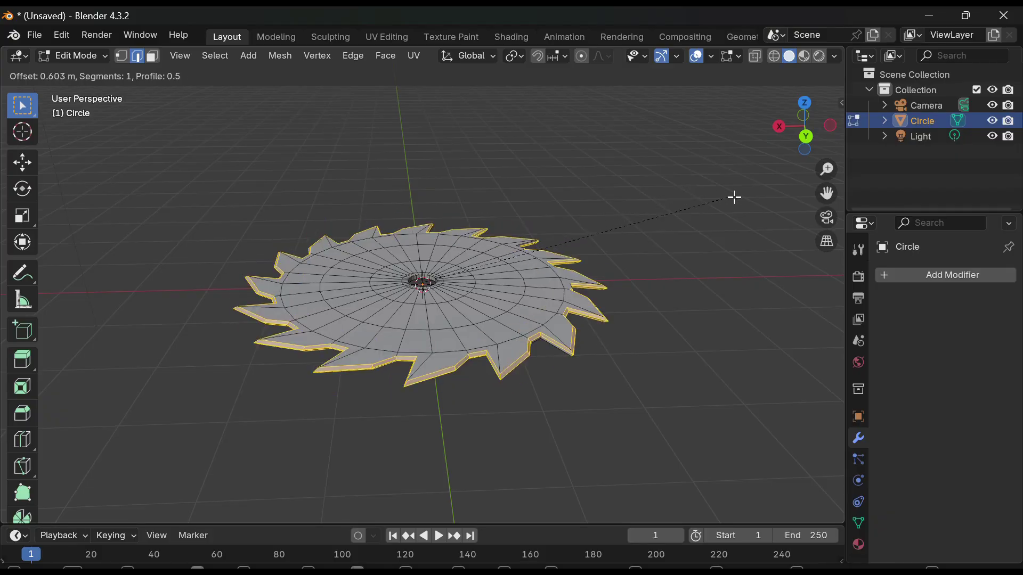
{"action": "left_click", "coordinate": [743, 197]}
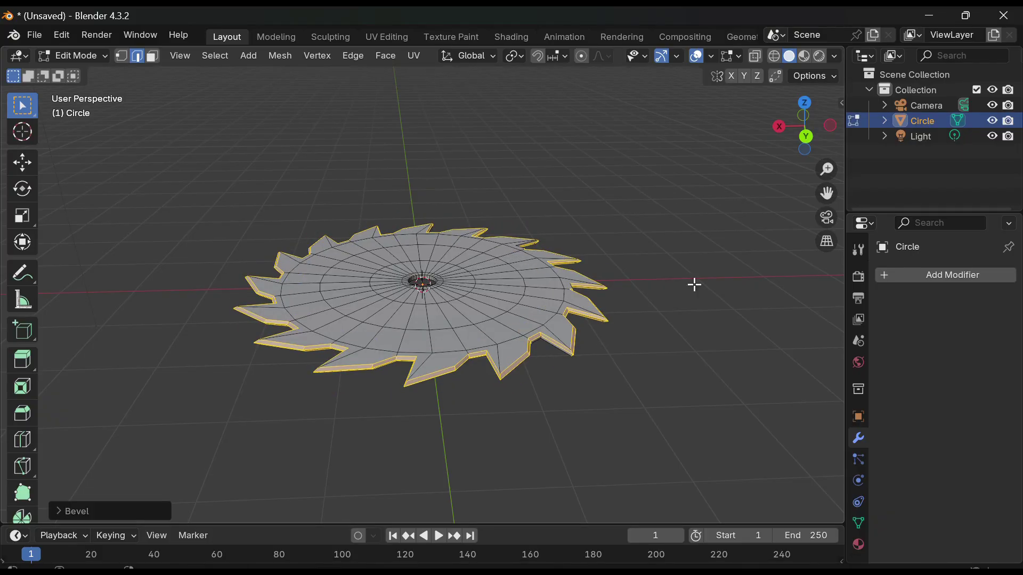
{"action": "middle_click_drag", "start_coordinate": [694, 285], "coordinate": [701, 312]}
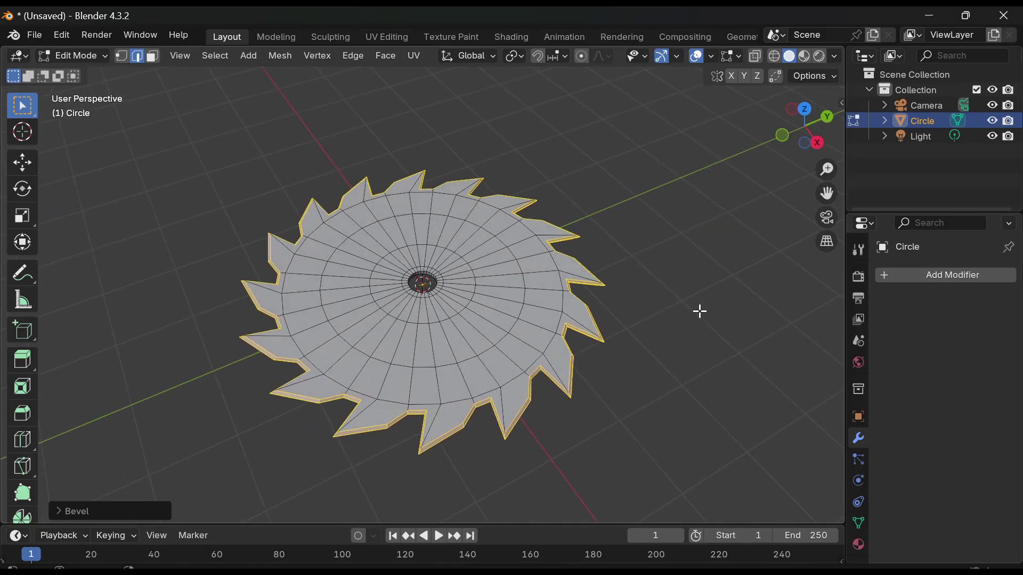
{"action": "key", "text": "Tab"}
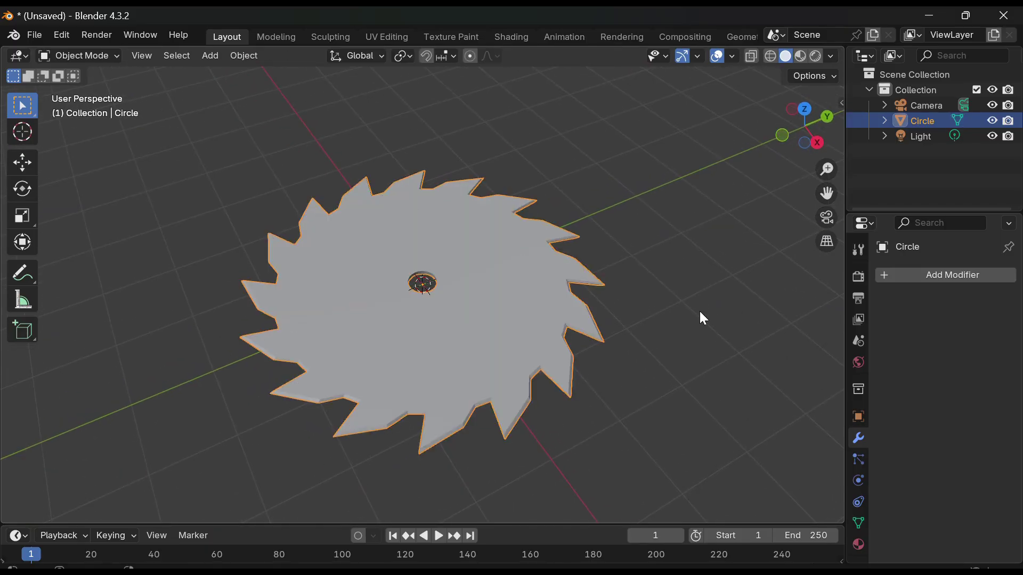
- Merge all the blade's vertices by distance and return to Object Mode
{"action": "key", "text": "Tab"}
{"action": "key", "text": "a"}
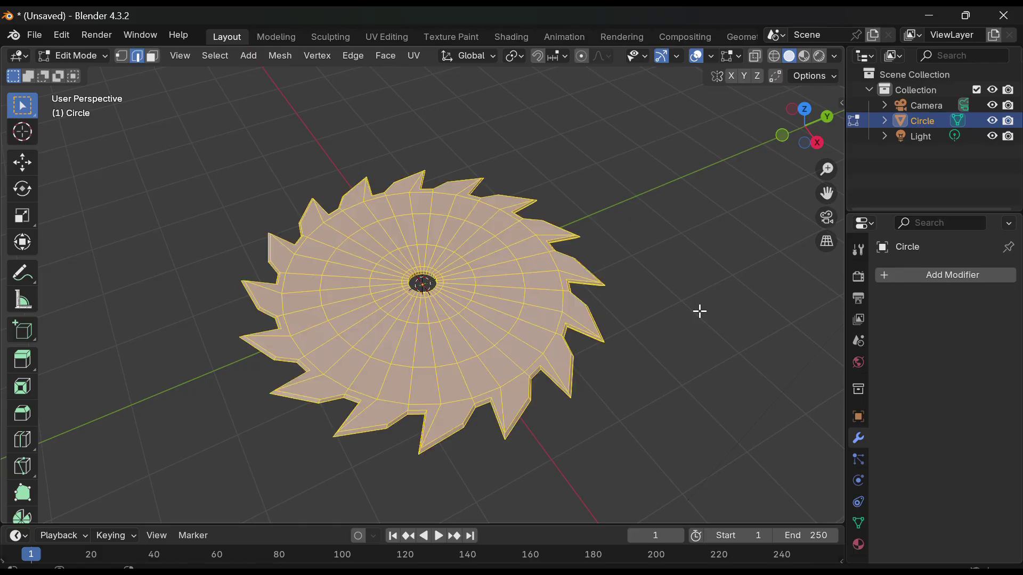
{"action": "key", "text": "m"}
{"action": "left_click", "coordinate": [699, 310]}
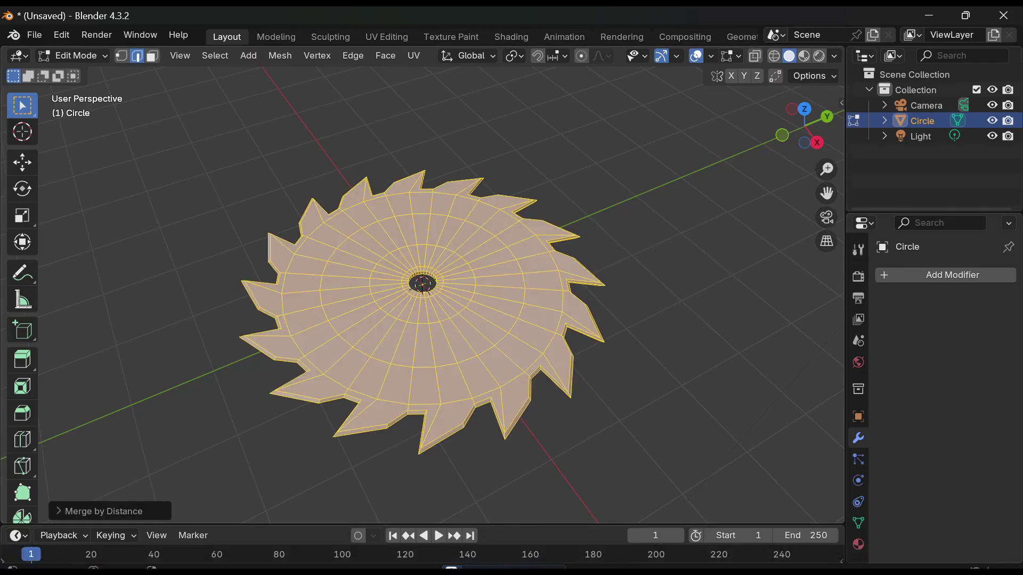
{"action": "key", "text": "Tab"}
{"action": "middle_click_drag", "start_coordinate": [653, 370], "coordinate": [606, 470]}
{"action": "scroll", "coordinate": [679, 412], "scroll_direction": "down", "scroll_amount": 1}
{"action": "left_click", "coordinate": [680, 414]}
{"action": "scroll", "coordinate": [631, 383], "scroll_direction": "up", "scroll_amount": 1}
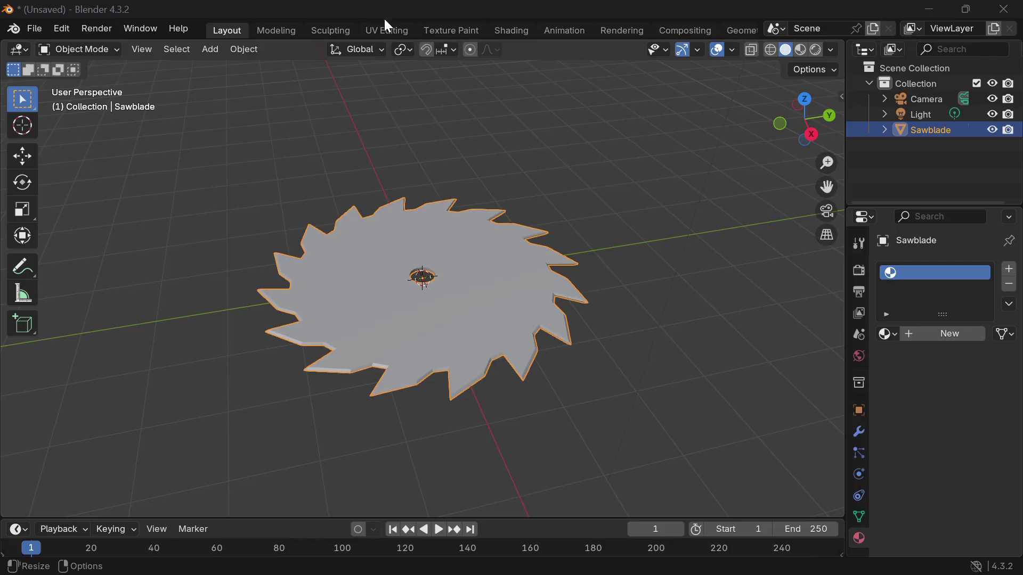
- Create a new material for the sawblade in an enlarged Shading workspace node editor and move its two nodes aside
{"action": "scroll", "coordinate": [382, 30], "scroll_direction": "down", "scroll_amount": 3}
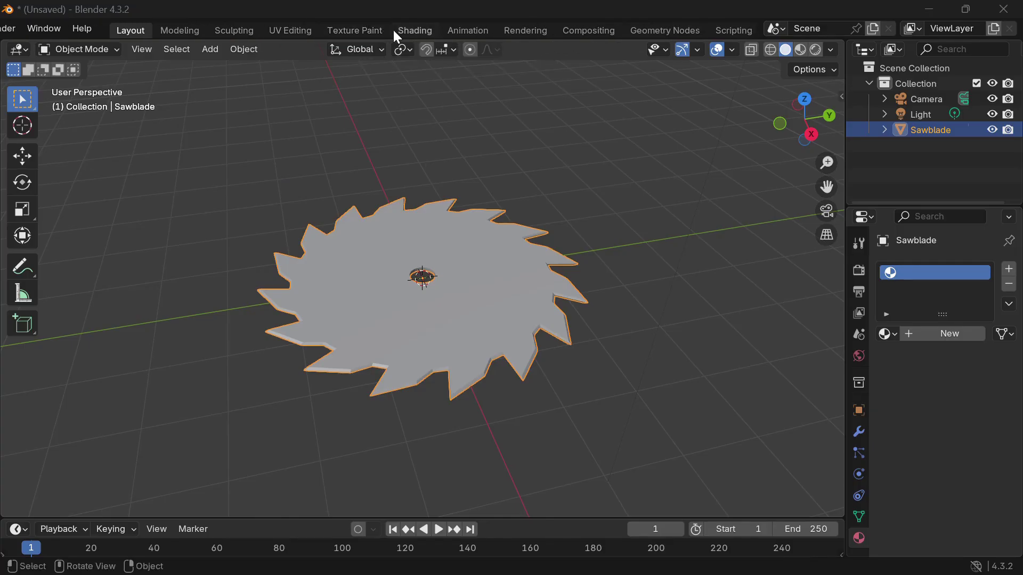
{"action": "left_click", "coordinate": [401, 31]}
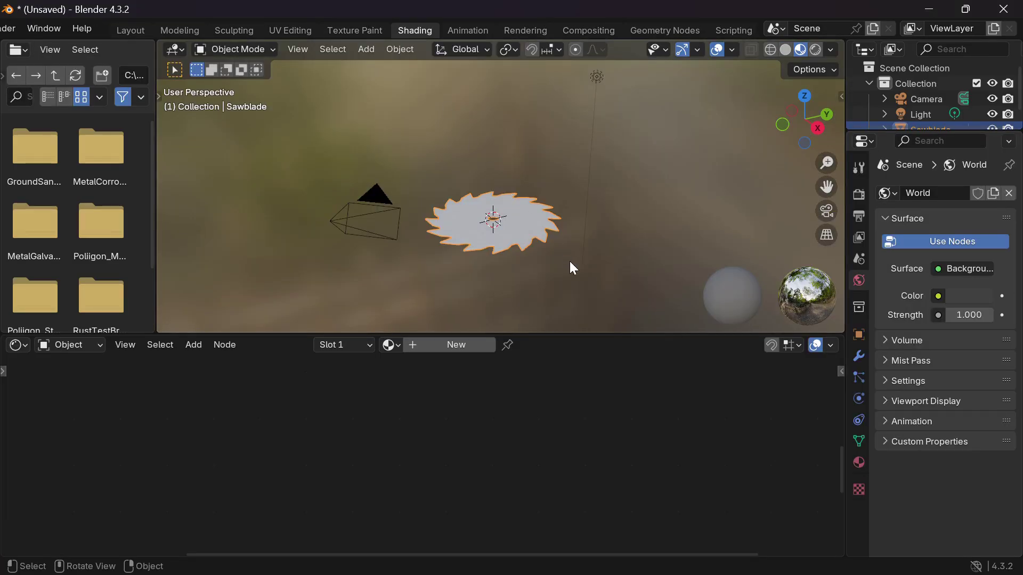
{"action": "left_click_drag", "start_coordinate": [541, 334], "coordinate": [553, 236]}
{"action": "middle_click_drag", "start_coordinate": [532, 180], "coordinate": [532, 174]}
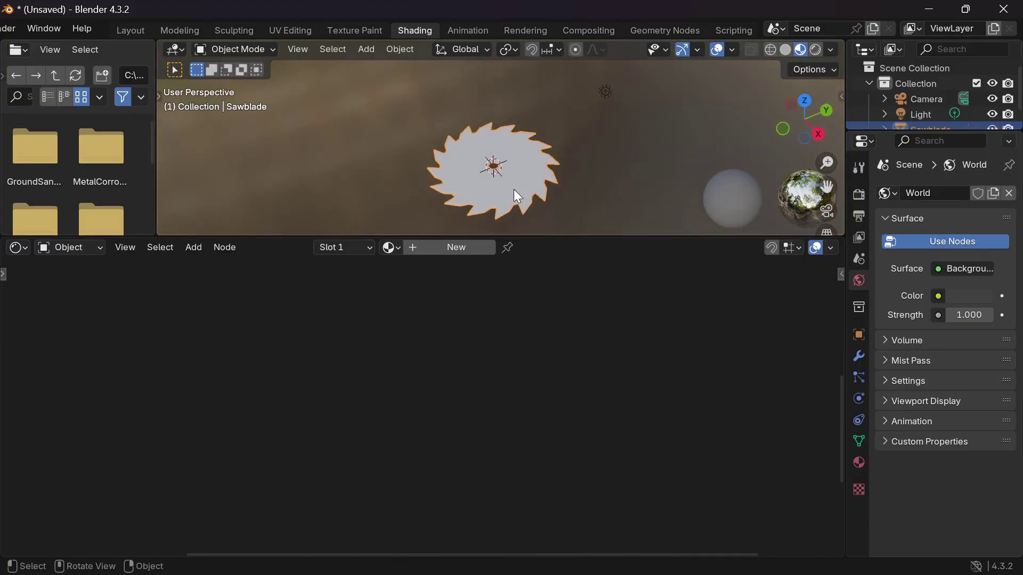
{"action": "left_click", "coordinate": [458, 246]}
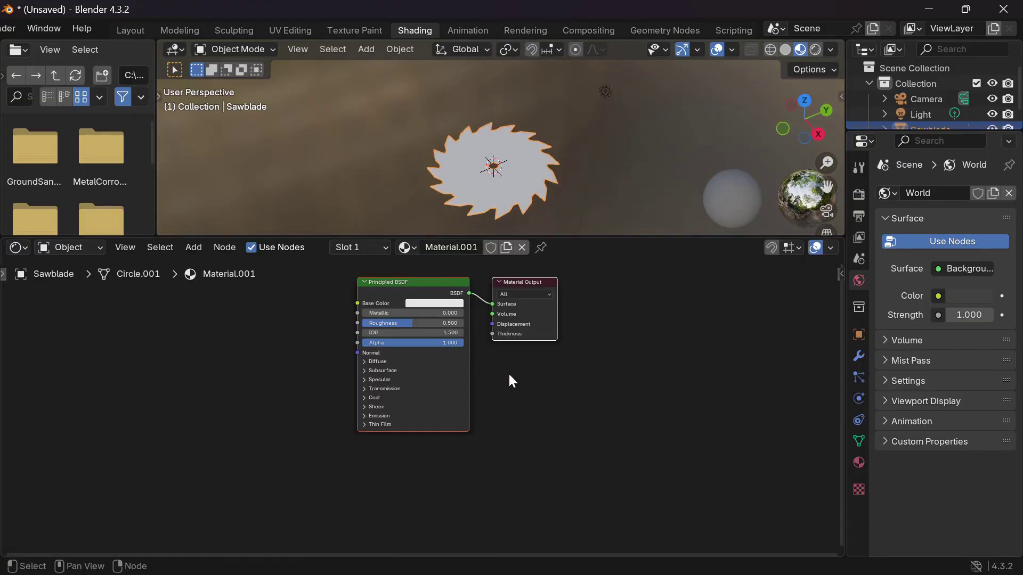
{"action": "left_click_drag", "start_coordinate": [393, 302], "coordinate": [614, 316]}
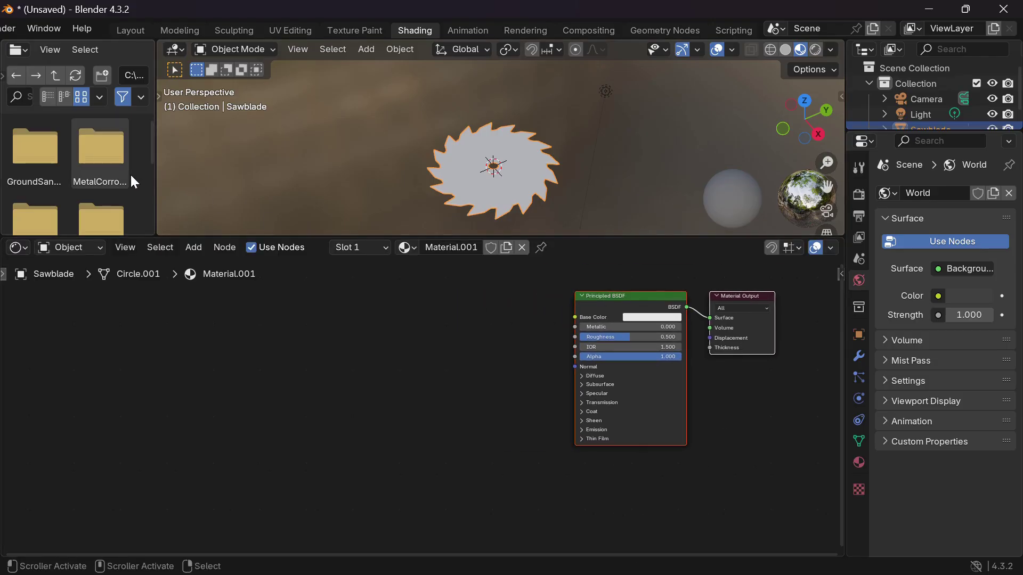
- Add the Poliigon_MetalRust_7642_BaseColor.jpg texture from its 2K folder to the material and connect its Color to the Principled BSDF's Base Color
{"action": "scroll", "coordinate": [133, 181], "scroll_direction": "down", "scroll_amount": 2}
{"action": "scroll", "coordinate": [133, 178], "scroll_direction": "down", "scroll_amount": 1}
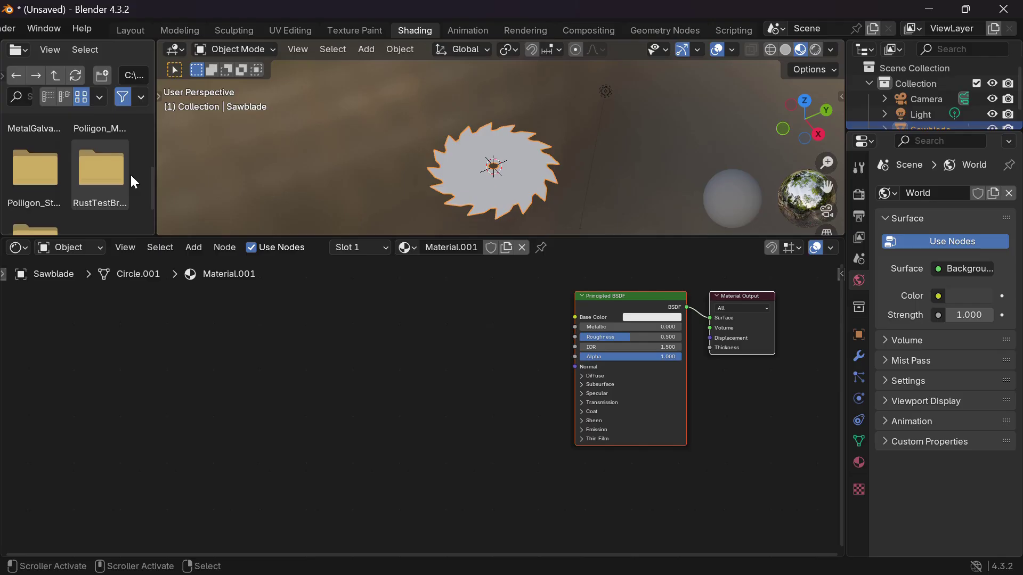
{"action": "double_click", "coordinate": [97, 153]}
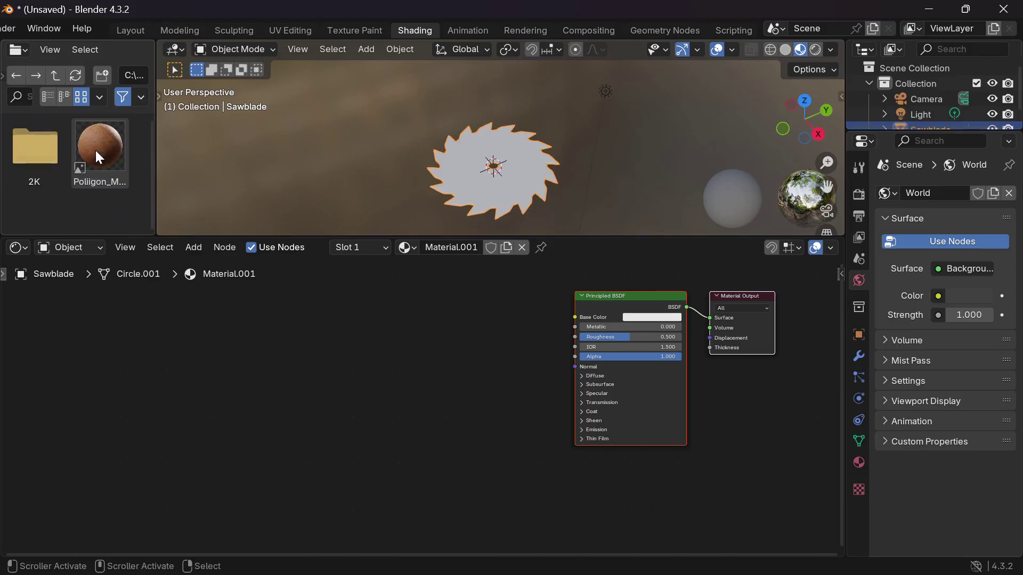
{"action": "double_click", "coordinate": [41, 149]}
{"action": "left_click_drag", "start_coordinate": [41, 150], "coordinate": [355, 332]}
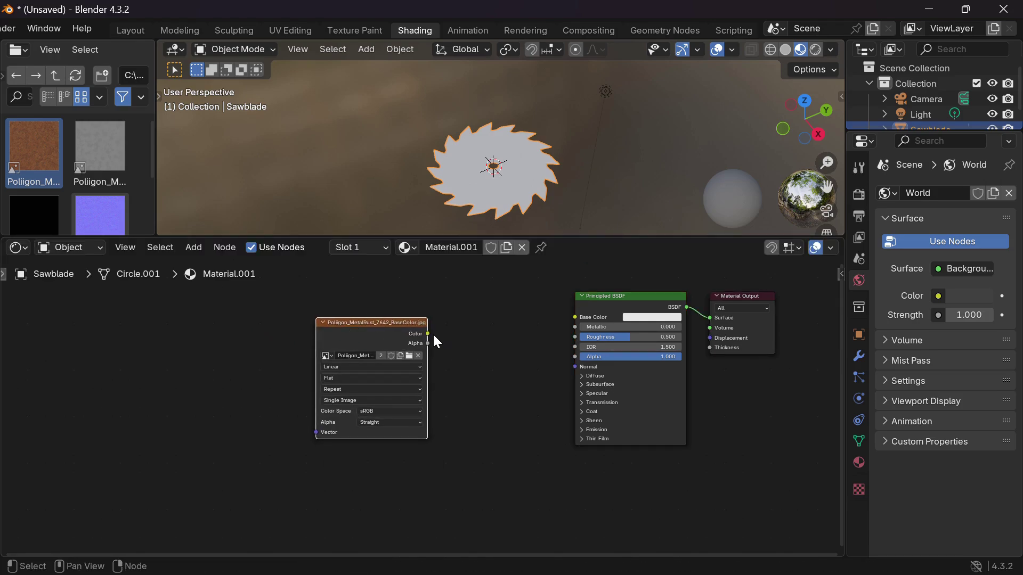
{"action": "left_click_drag", "start_coordinate": [428, 334], "coordinate": [567, 318]}
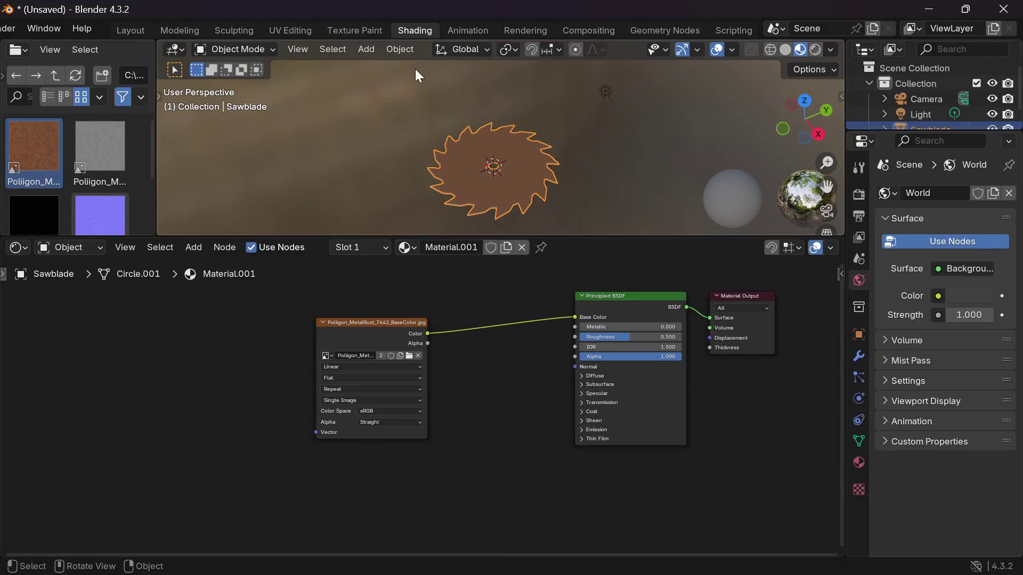
- In the UV Editing workspace, add a UV map to the sawblade mesh and name it BladeUV
{"action": "scroll", "coordinate": [375, 29], "scroll_direction": "down", "scroll_amount": 2}
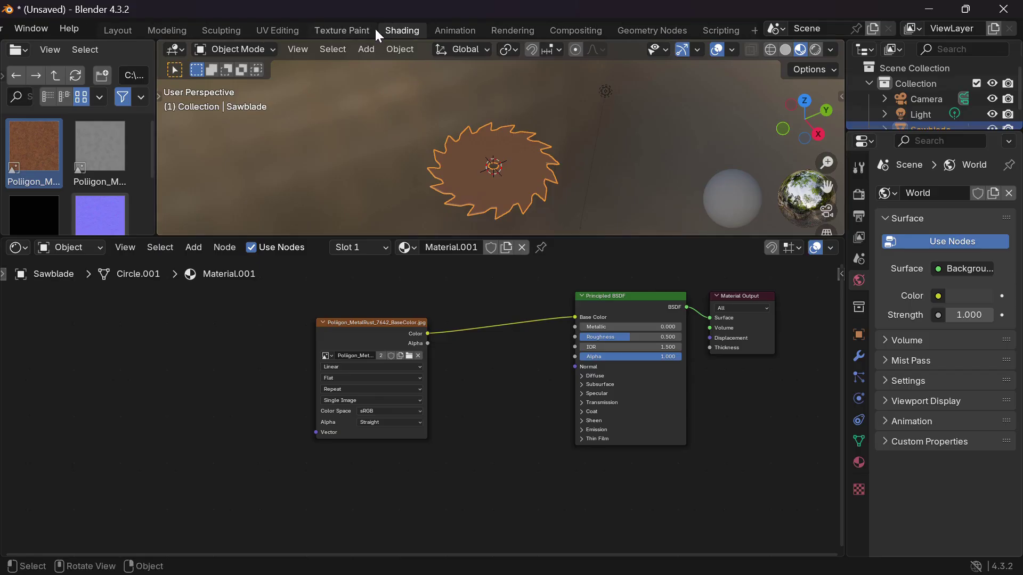
{"action": "left_click", "coordinate": [278, 30]}
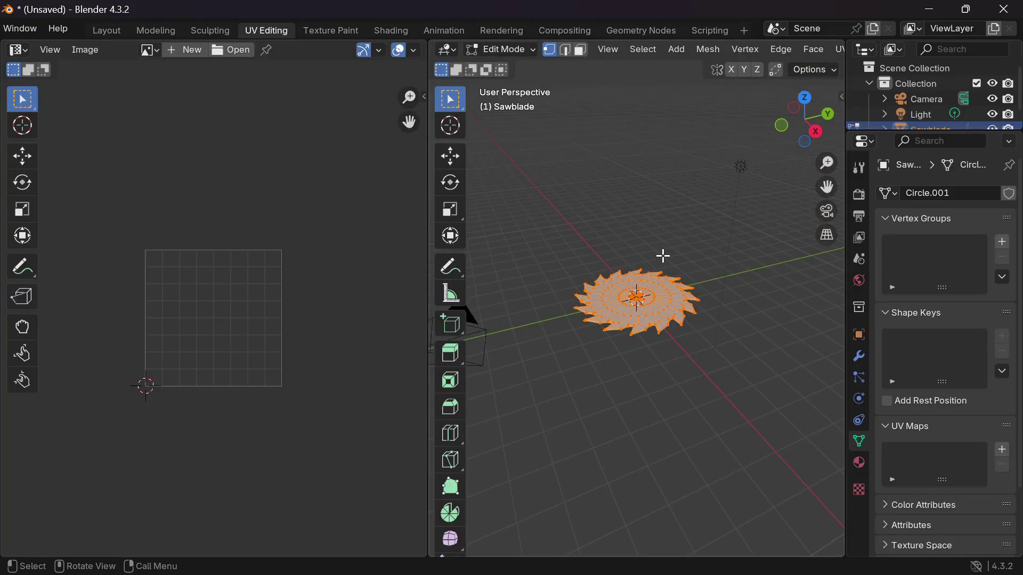
{"action": "scroll", "coordinate": [663, 256], "scroll_direction": "up", "scroll_amount": 3}
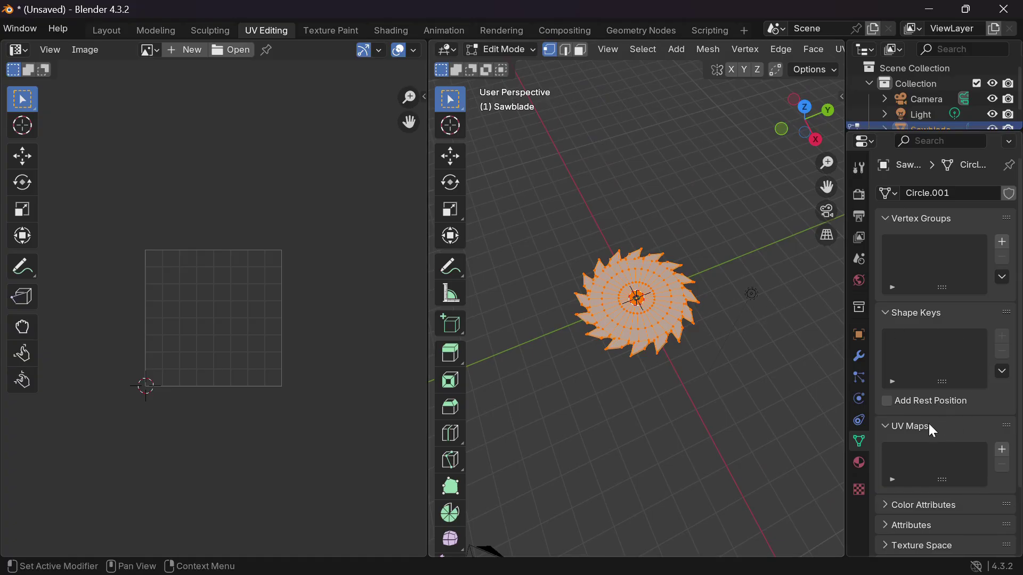
{"action": "left_click", "coordinate": [1003, 450]}
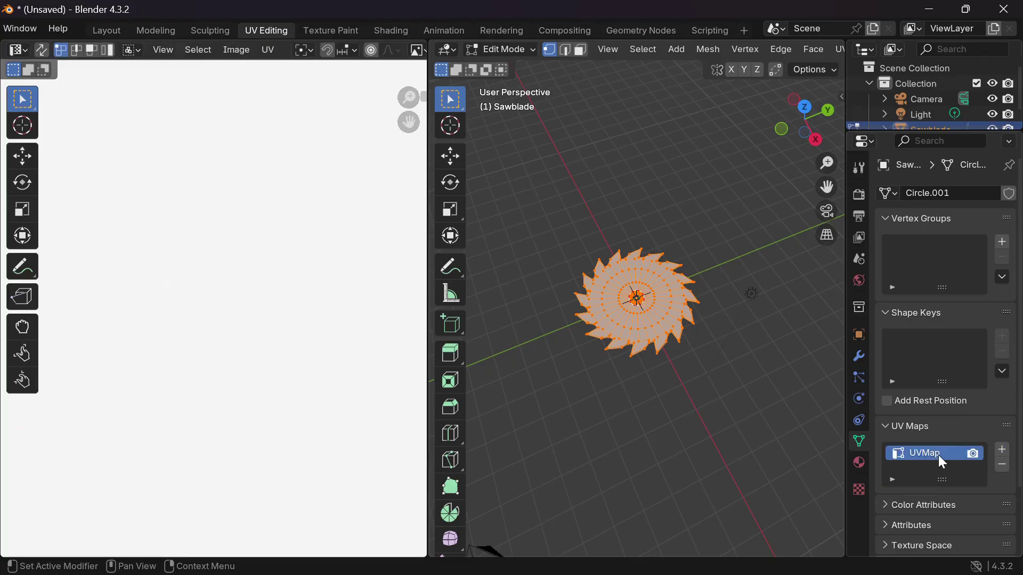
{"action": "double_click", "coordinate": [929, 452]}
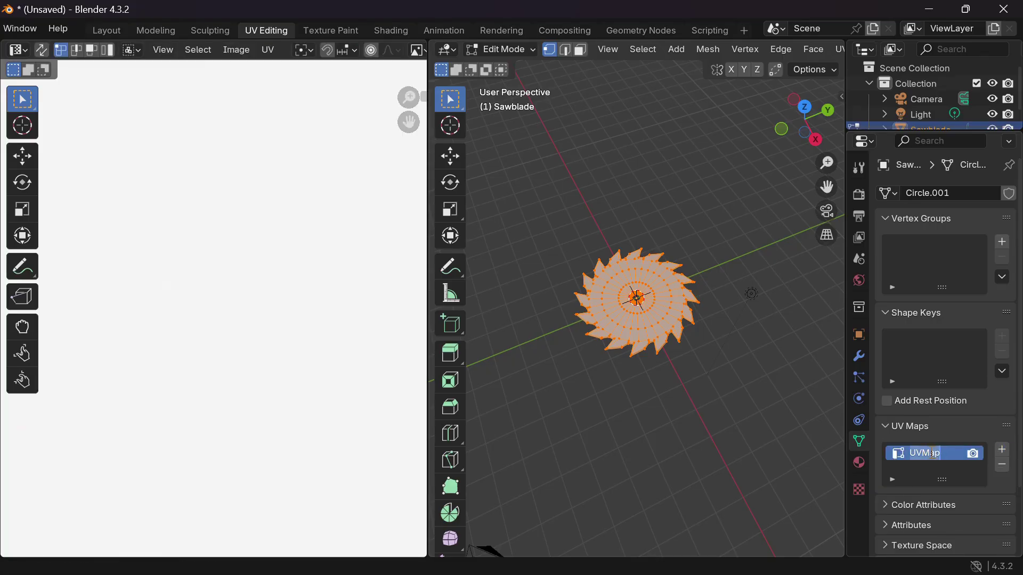
{"action": "type", "text": "BladeUV"}
{"action": "key", "text": "Return"}
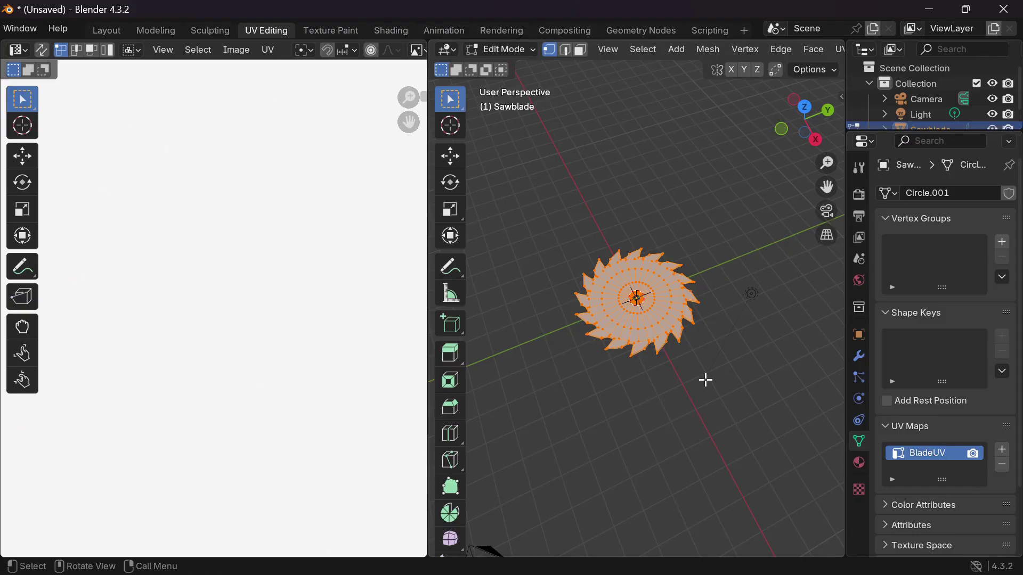
- Unwrap the whole blade with Smart UV Project at a 66° angle limit and zero island margin
{"action": "key", "text": "u"}
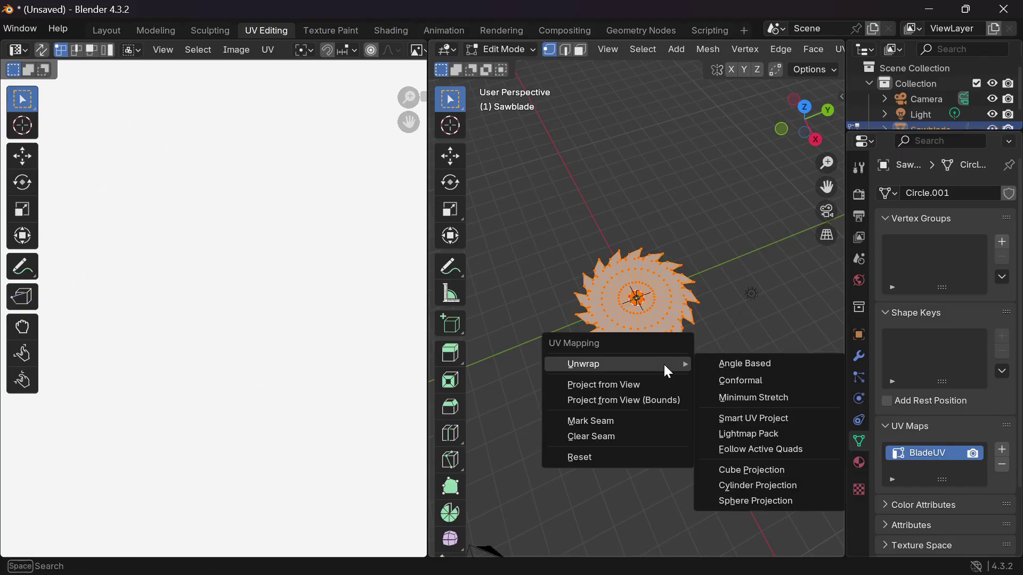
{"action": "left_click", "coordinate": [751, 420]}
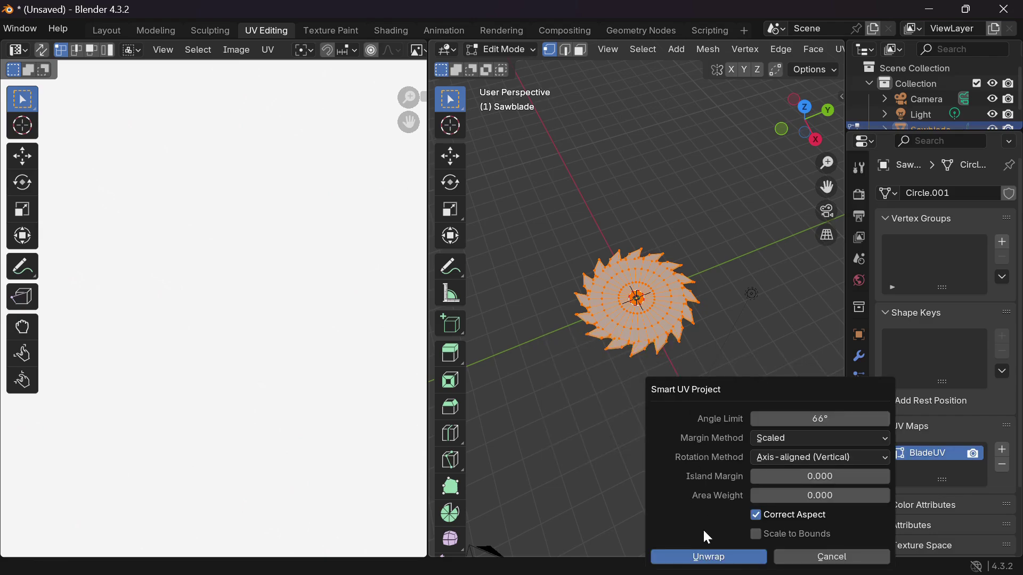
{"action": "left_click", "coordinate": [720, 556]}
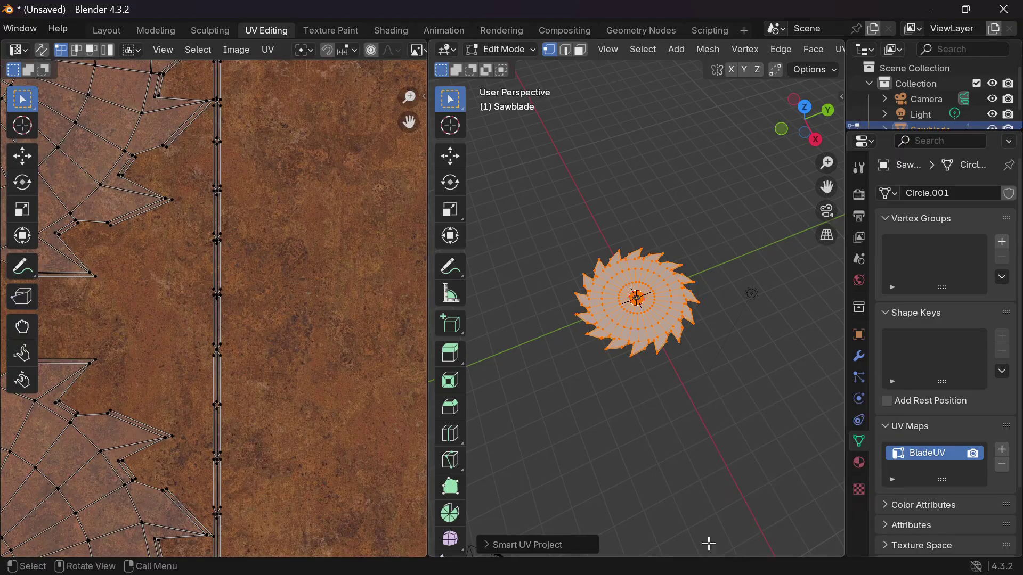
{"action": "scroll", "coordinate": [267, 388], "scroll_direction": "down", "scroll_amount": 4}
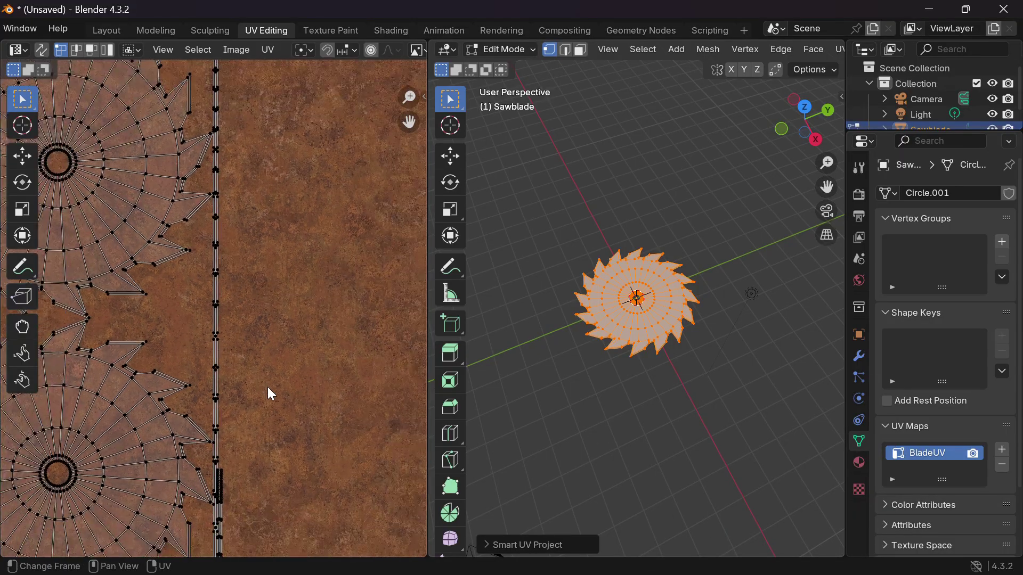
{"action": "scroll", "coordinate": [268, 388], "scroll_direction": "down", "scroll_amount": 5}
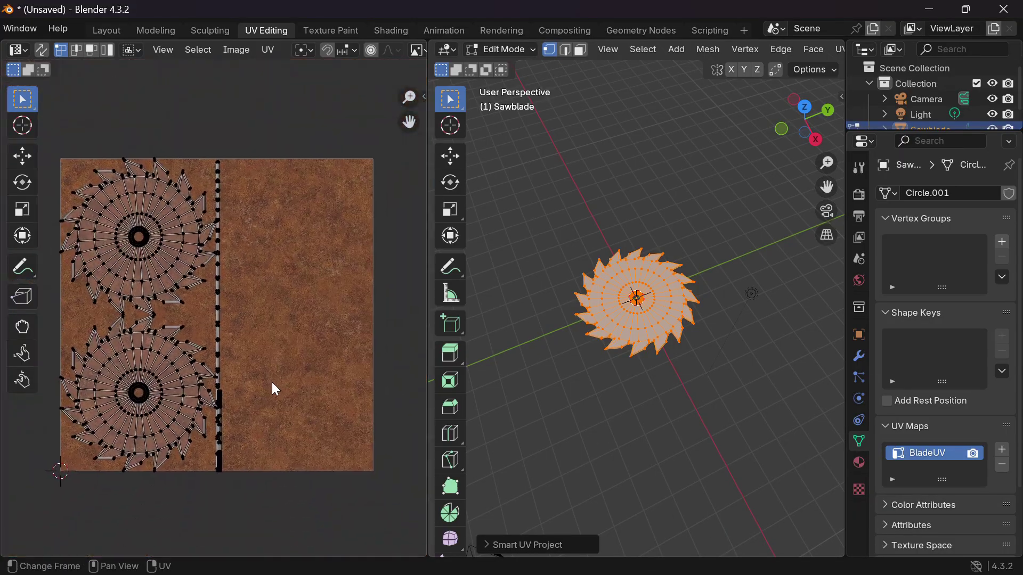
{"action": "middle_click_drag", "start_coordinate": [272, 382], "coordinate": [280, 364]}
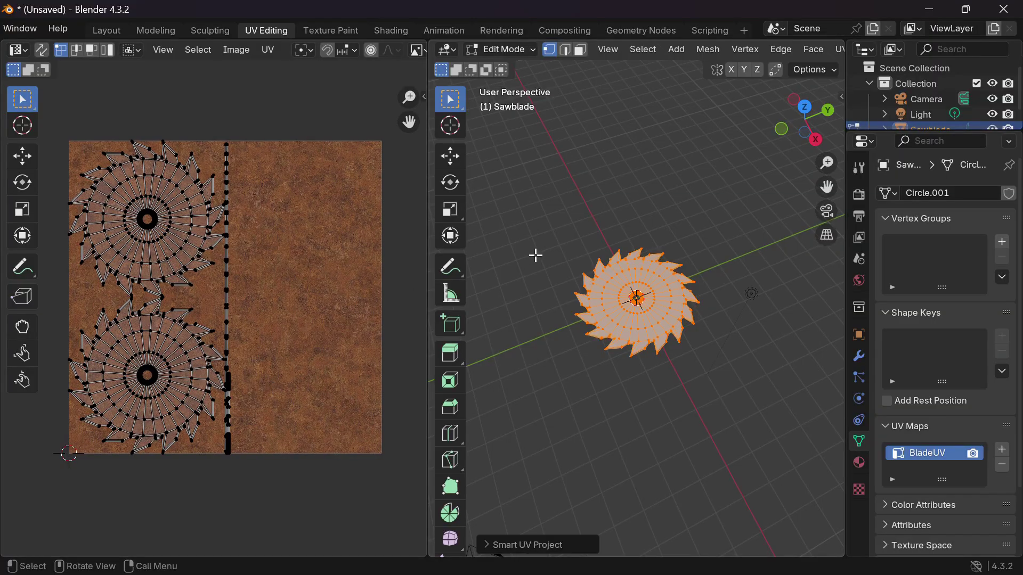
- Back in the Shading workspace, add the MetalCorroded 2K METALNESS color texture and arrange it below the rust texture node
{"action": "left_click", "coordinate": [385, 32]}
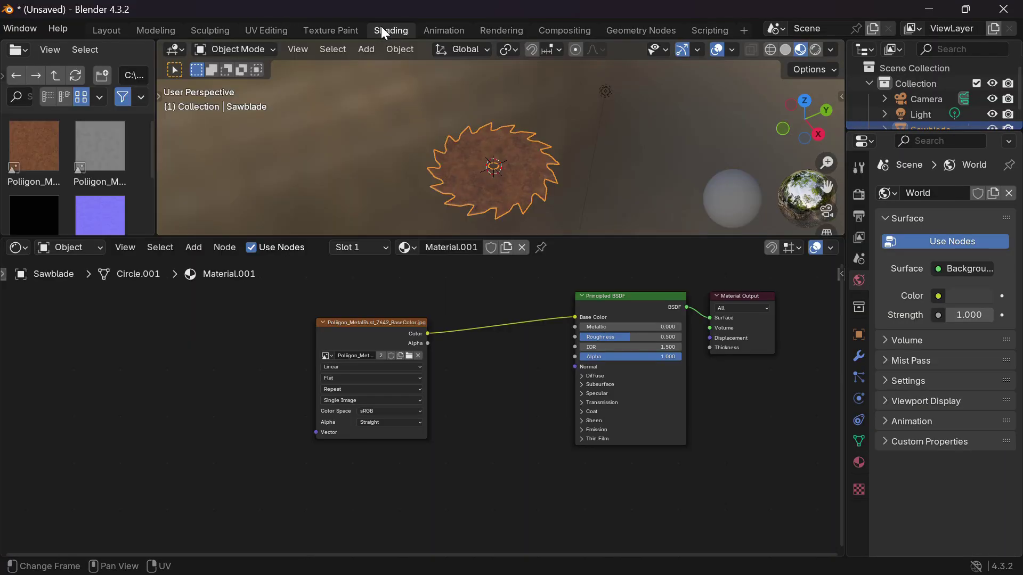
{"action": "middle_click_drag", "start_coordinate": [470, 178], "coordinate": [471, 174]}
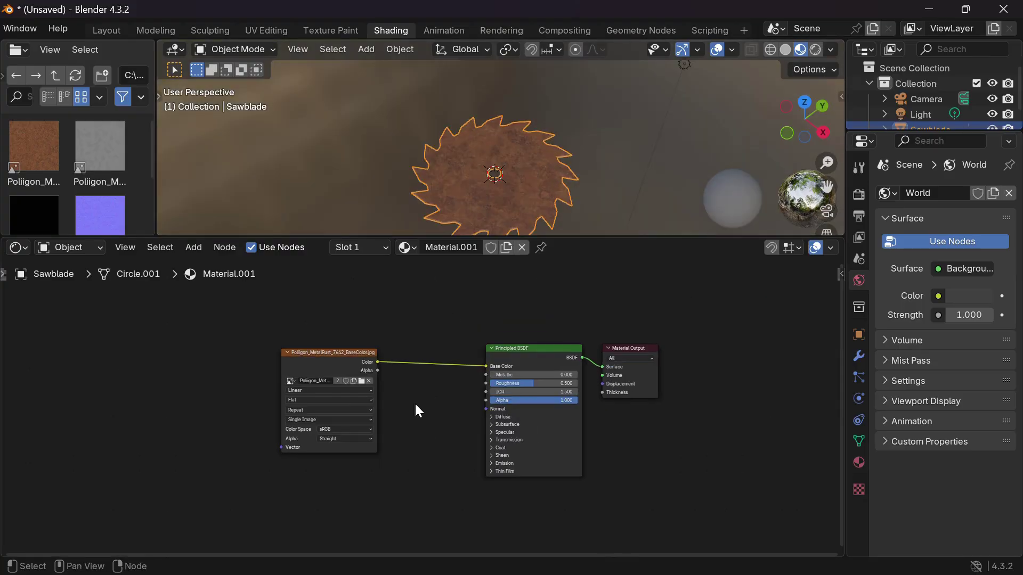
{"action": "scroll", "coordinate": [415, 404], "scroll_direction": "down", "scroll_amount": 1}
{"action": "scroll", "coordinate": [415, 403], "scroll_direction": "up", "scroll_amount": 2}
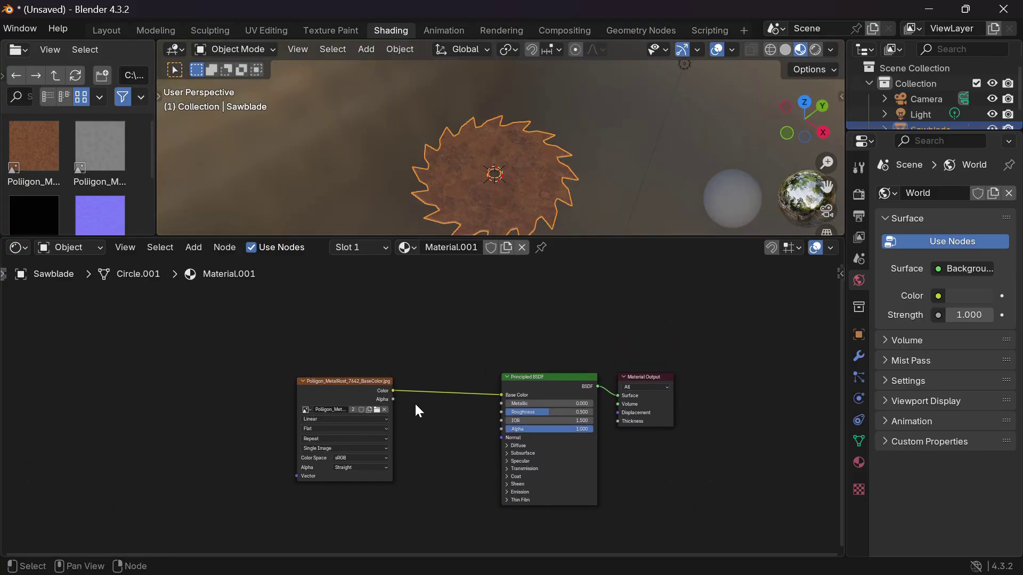
{"action": "scroll", "coordinate": [414, 402], "scroll_direction": "right", "scroll_amount": 2}
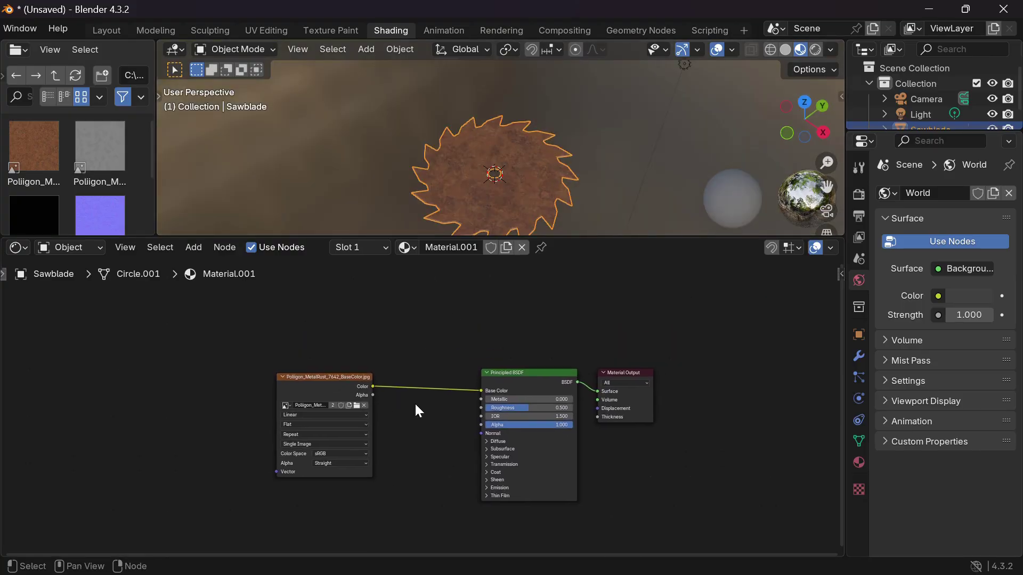
{"action": "left_click", "coordinate": [55, 71]}
{"action": "left_click", "coordinate": [55, 71]}
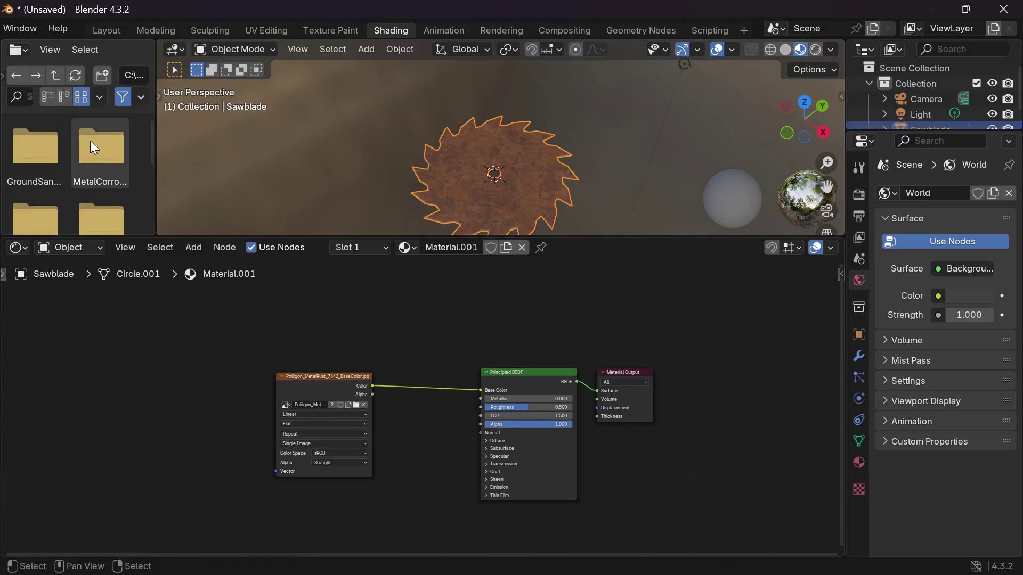
{"action": "double_click", "coordinate": [101, 177]}
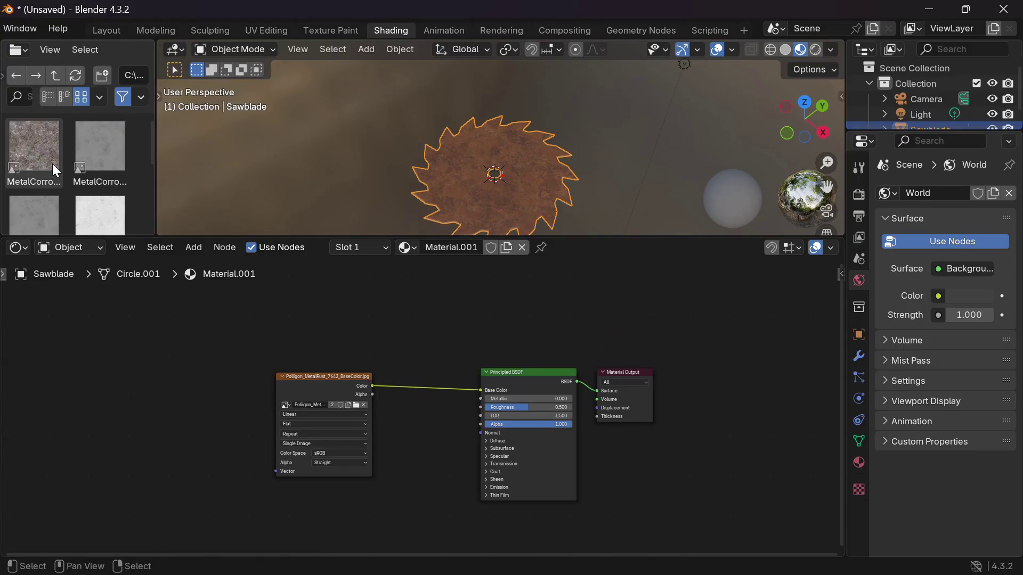
{"action": "left_click_drag", "start_coordinate": [30, 156], "coordinate": [316, 320]}
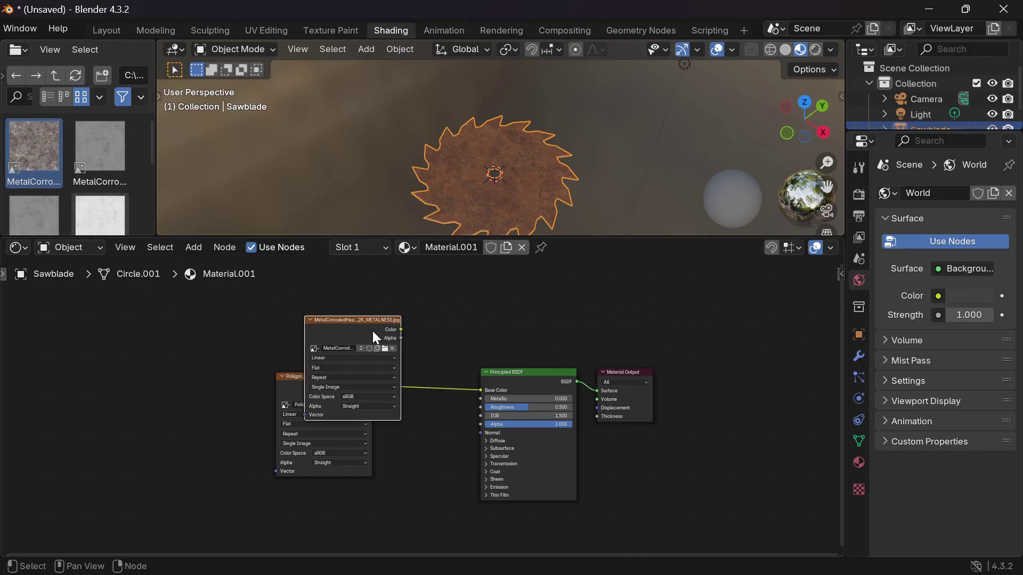
{"action": "left_click_drag", "start_coordinate": [301, 397], "coordinate": [300, 304]}
{"action": "left_click_drag", "start_coordinate": [384, 331], "coordinate": [357, 426]}
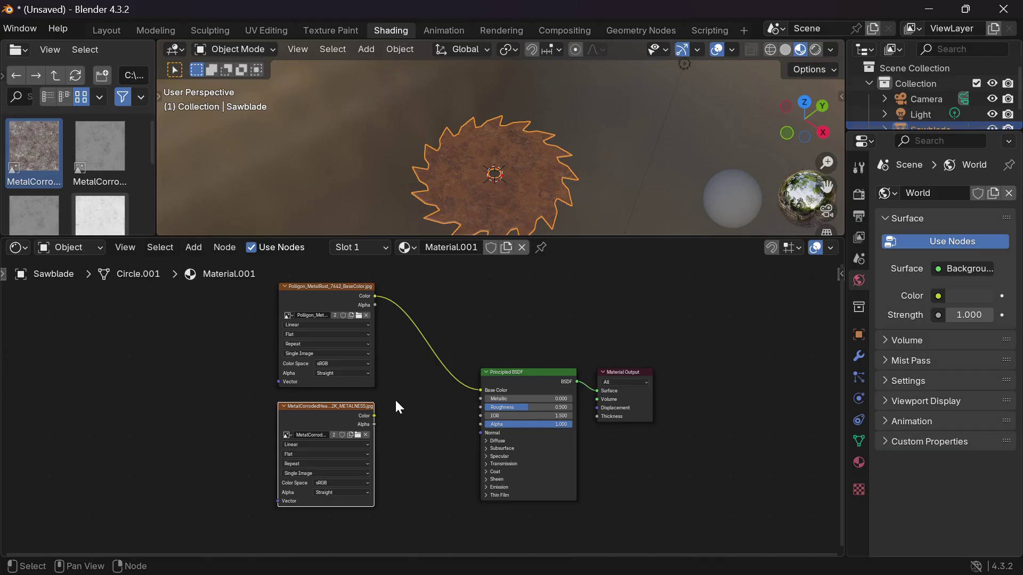
- Insert a Mix Color node before Base Color and connect the MetalCorroded texture's Color to its B input
{"action": "key", "text": "shift+a"}
{"action": "type", "text": "mixcolo"}
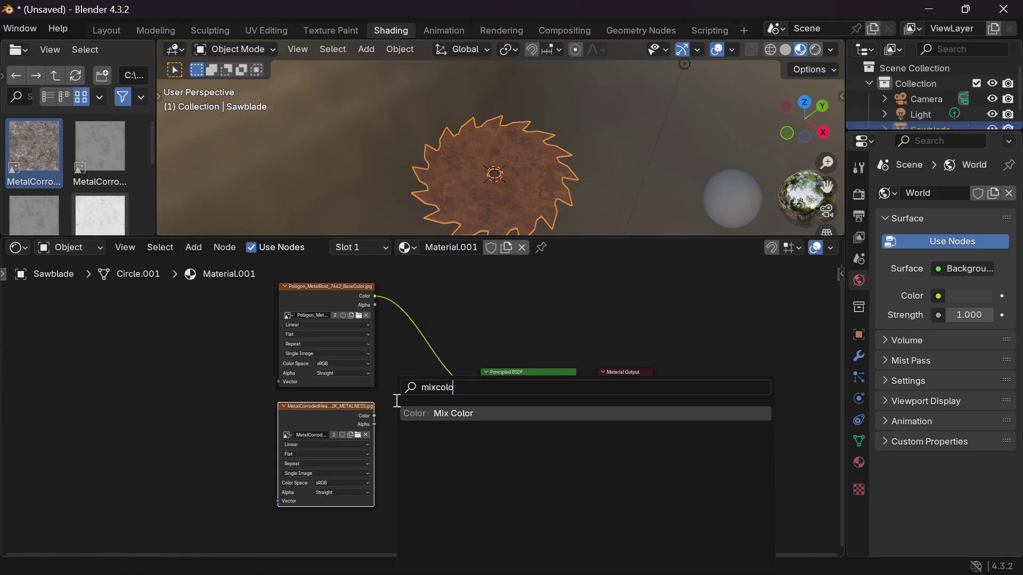
{"action": "key", "text": "Return"}
{"action": "left_click", "coordinate": [410, 360]}
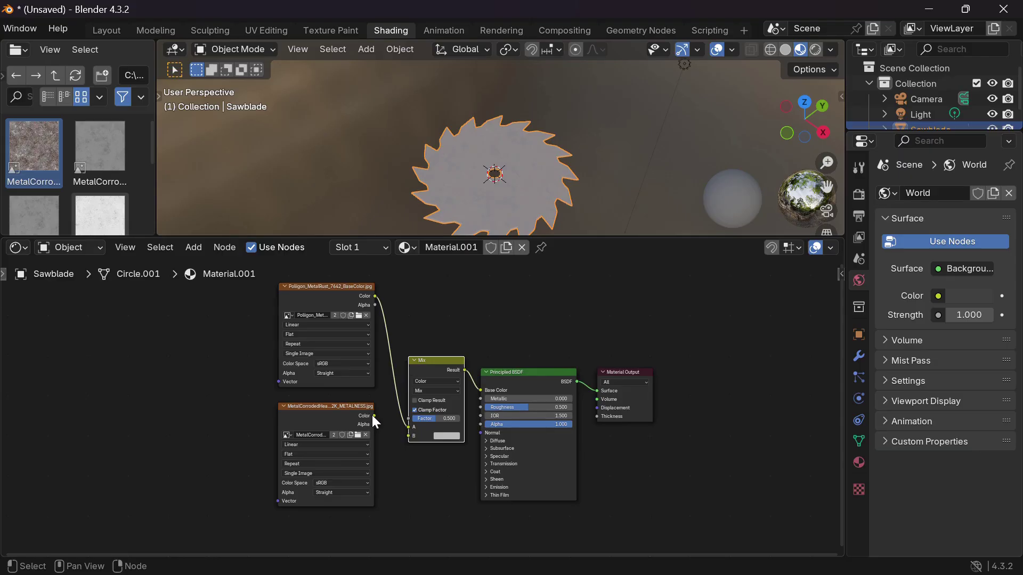
{"action": "left_click_drag", "start_coordinate": [374, 416], "coordinate": [405, 436]}
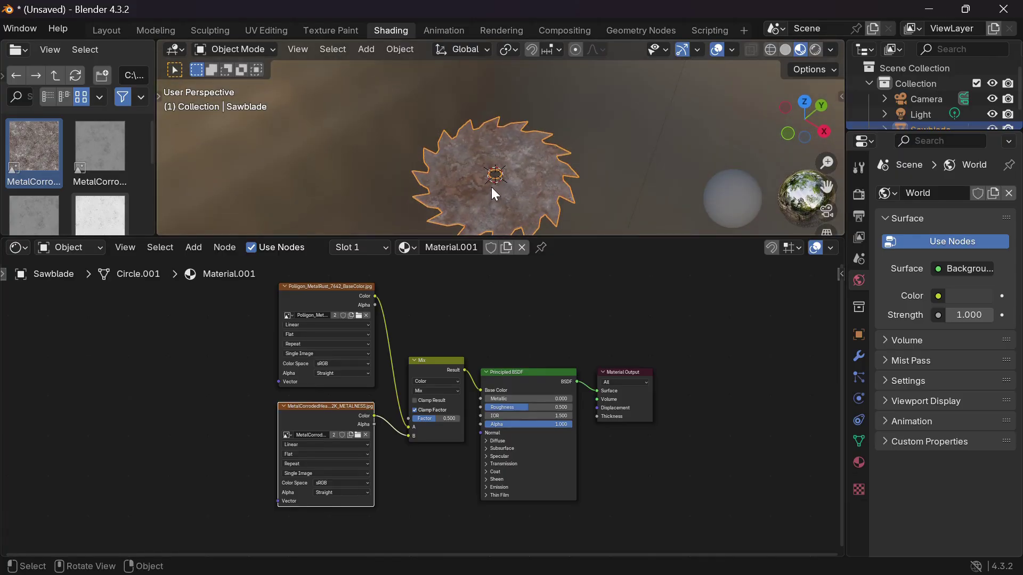
- Add an empty Image Texture node beside the two metal textures, on the side away from the Mix node
{"action": "scroll", "coordinate": [443, 299], "scroll_direction": "up", "scroll_amount": 2}
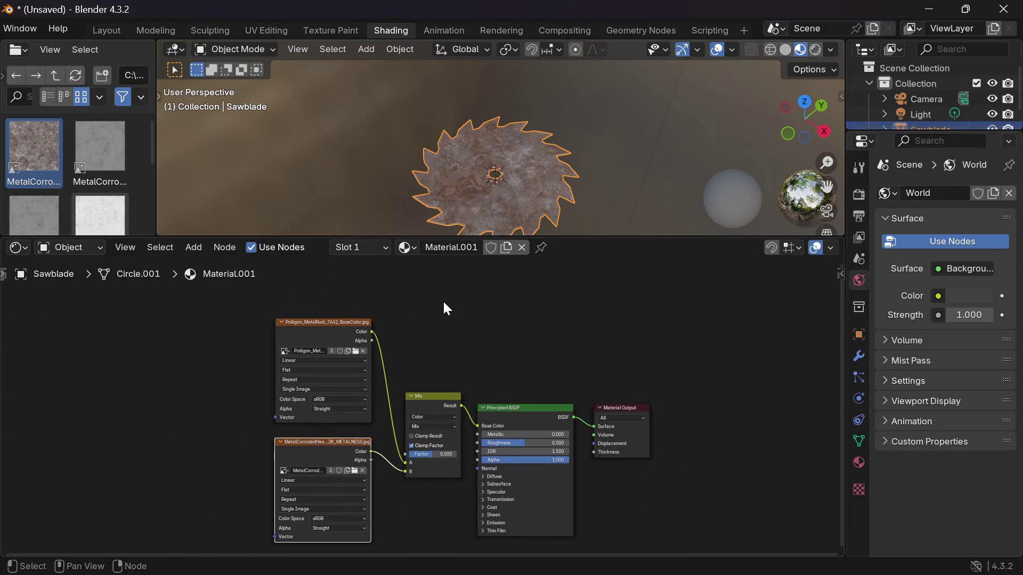
{"action": "key", "text": "shift+a"}
{"action": "type", "text": "imag"}
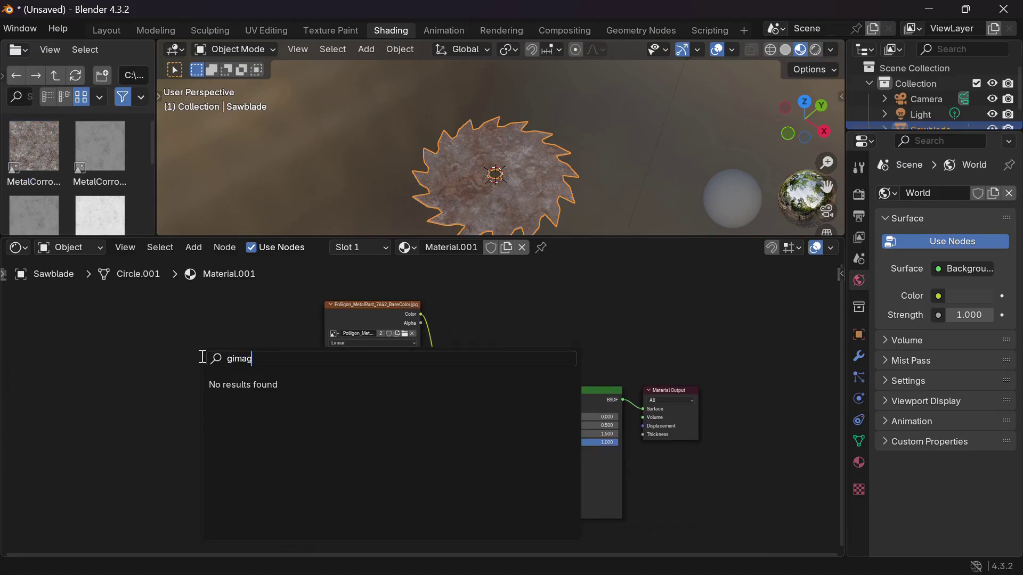
{"action": "key", "text": "BackSpace"}
{"action": "key", "text": "BackSpace"}
{"action": "type", "text": "age"}
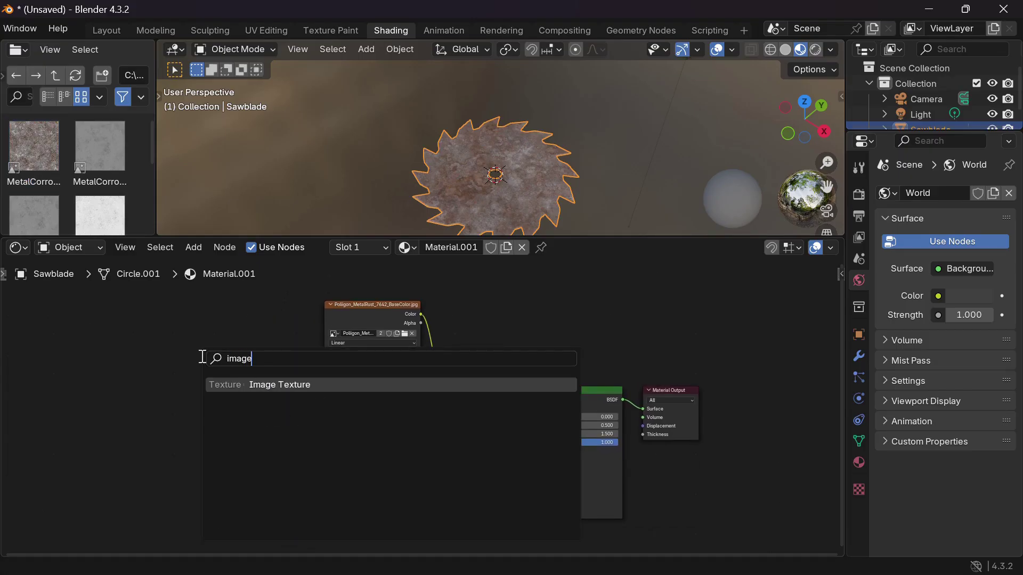
{"action": "key", "text": "Return"}
{"action": "left_click", "coordinate": [151, 338]}
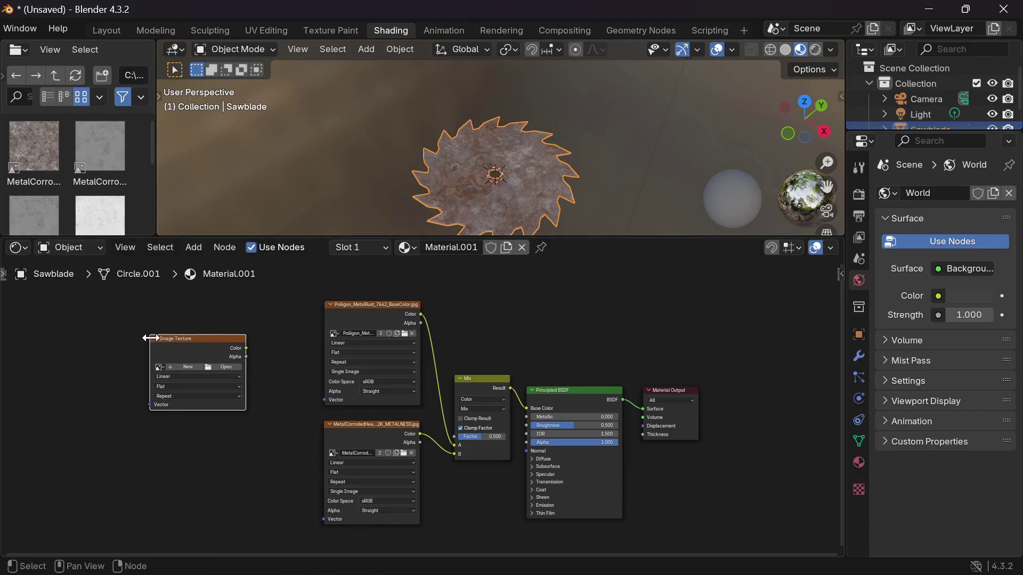
- Create a white 1024 × 1024 px image named RustPlacement in the empty Image Texture node
{"action": "left_click", "coordinate": [182, 366]}
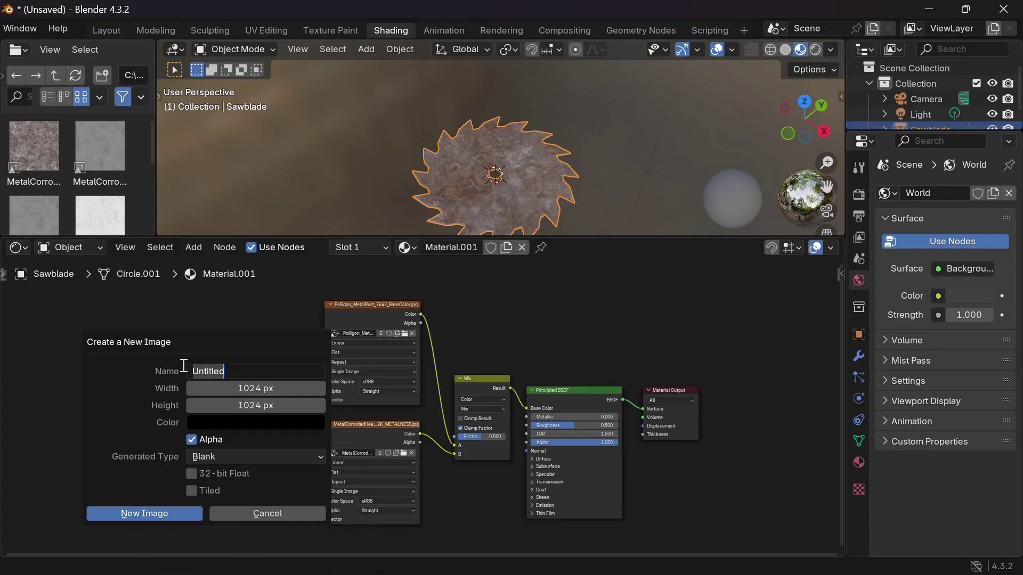
{"action": "type", "text": "RustPlaacement"}
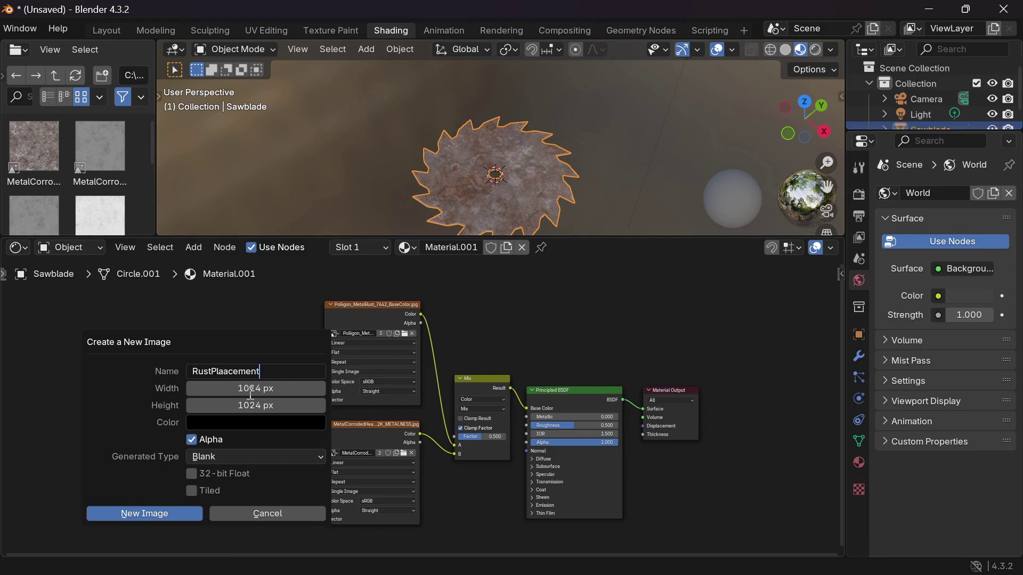
{"action": "left_click", "coordinate": [224, 373]}
{"action": "key", "text": "BackSpace"}
{"action": "left_click", "coordinate": [144, 418]}
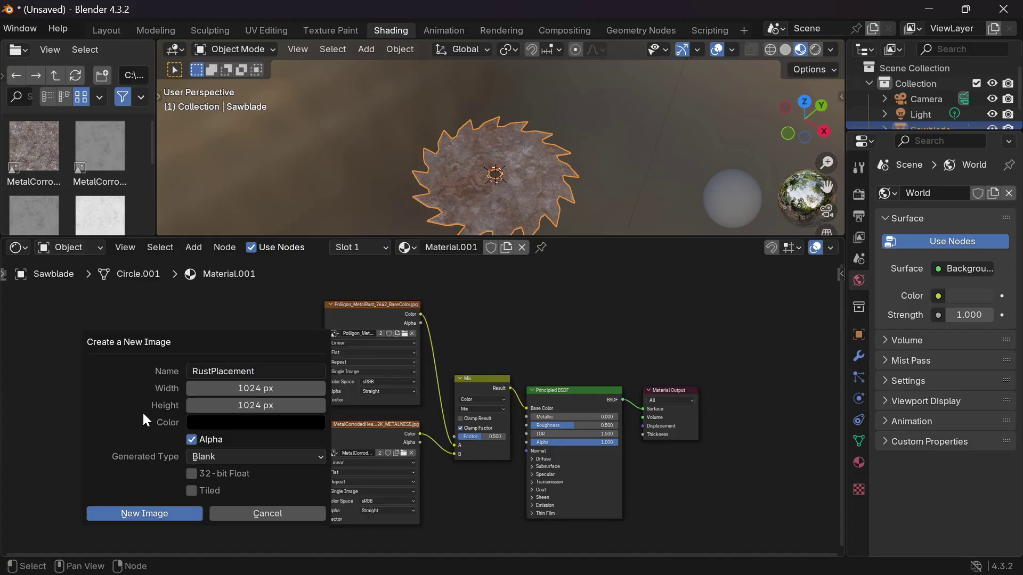
{"action": "left_click", "coordinate": [202, 422]}
{"action": "left_click_drag", "start_coordinate": [334, 258], "coordinate": [335, 166]}
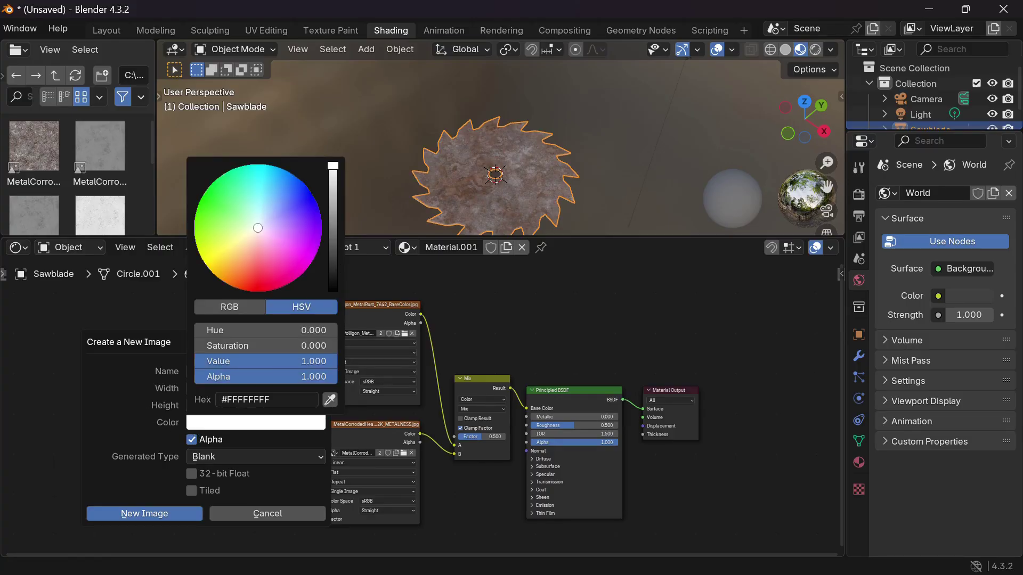
{"action": "left_click", "coordinate": [158, 515]}
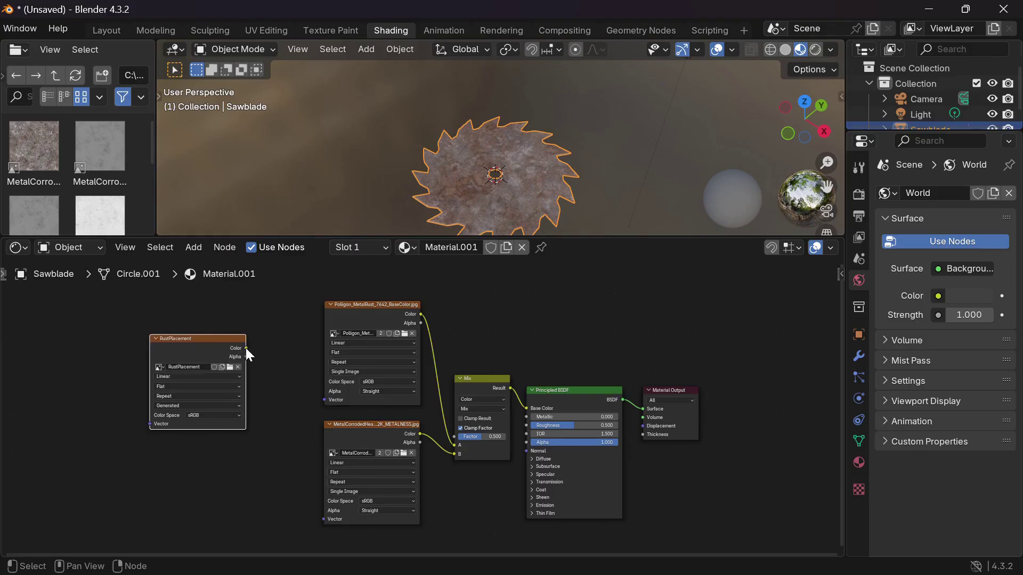
- Connect the RustPlacement texture's Color to the Mix node's Factor and switch to the Texture Paint workspace
{"action": "left_click_drag", "start_coordinate": [246, 348], "coordinate": [448, 433]}
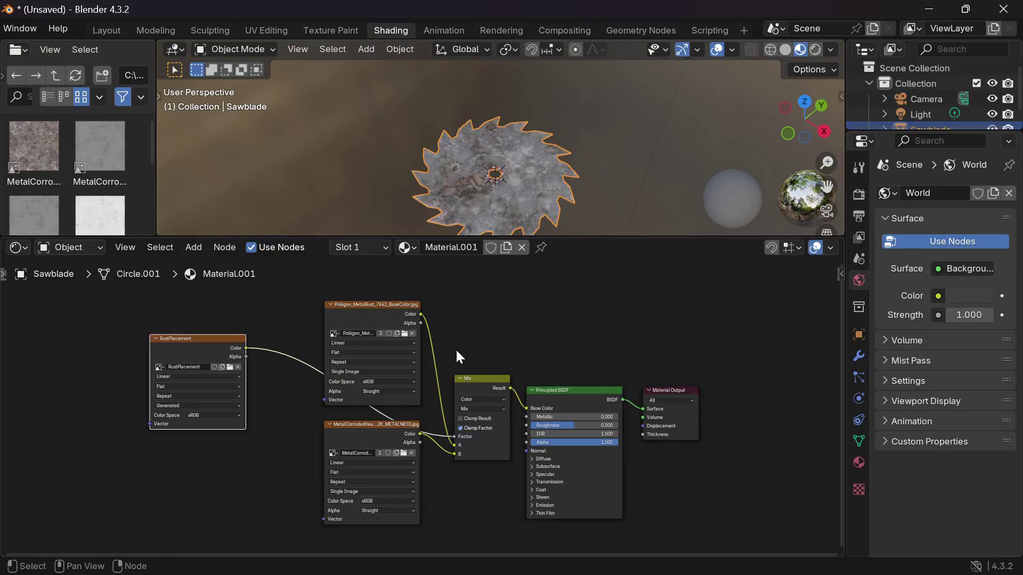
{"action": "left_click", "coordinate": [338, 33]}
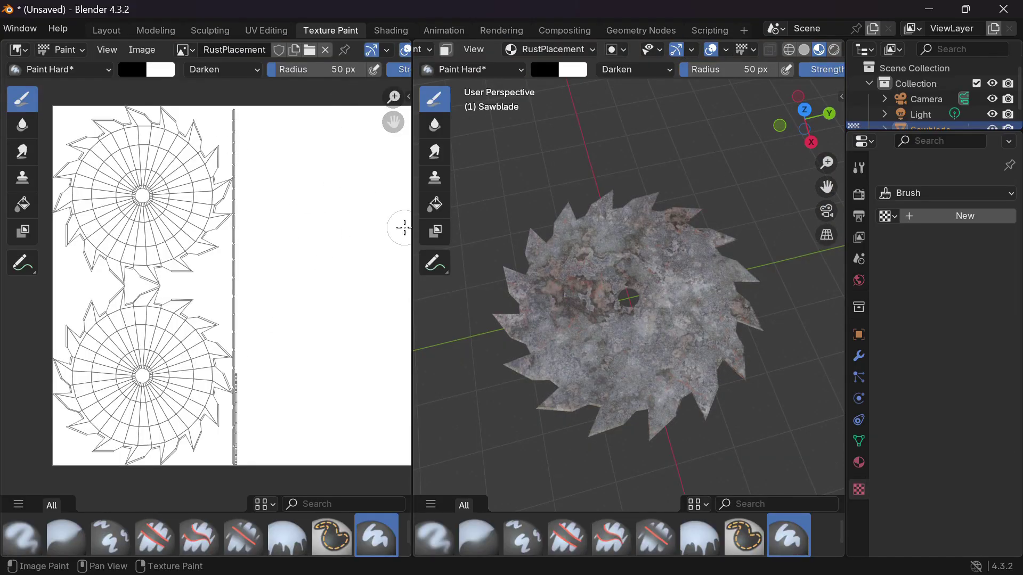
- Try black 50 px brush strokes around the blade's center hole with Darken and Mix blending, and undo them
{"action": "left_click", "coordinate": [607, 239]}
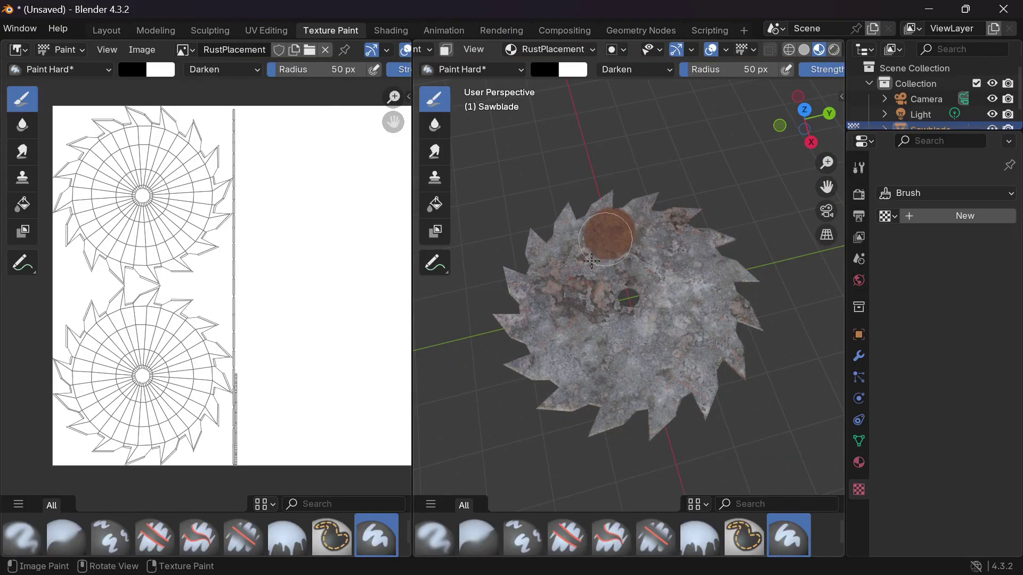
{"action": "left_click_drag", "start_coordinate": [591, 261], "coordinate": [609, 251]}
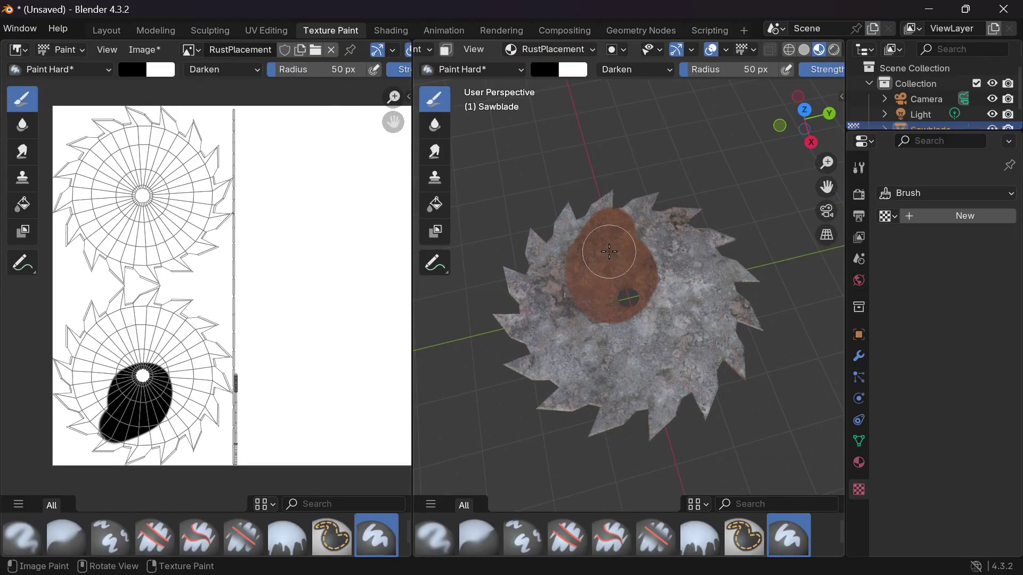
{"action": "left_click", "coordinate": [630, 71]}
{"action": "left_click", "coordinate": [611, 108]}
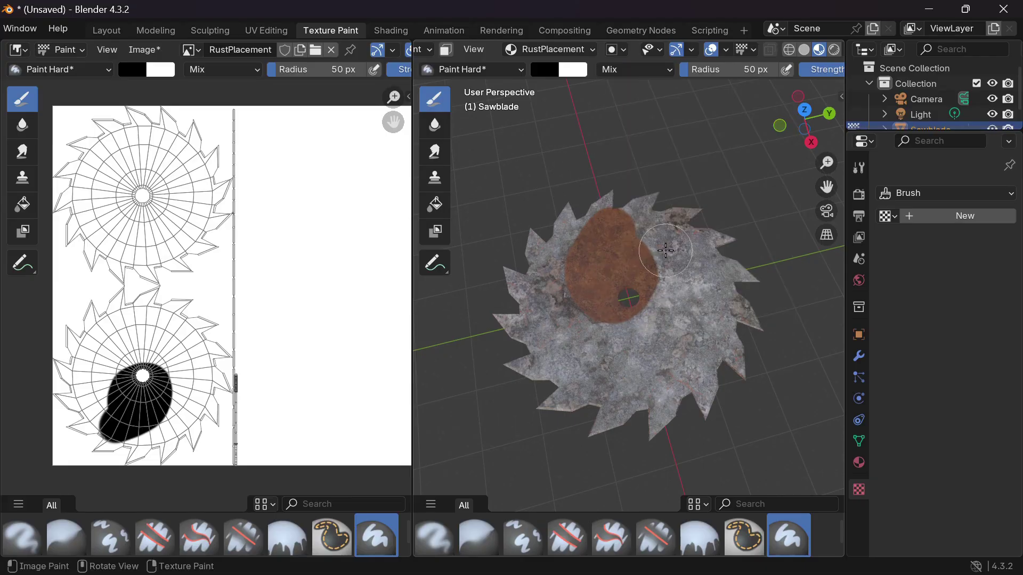
{"action": "mouse_move", "coordinate": [666, 251]}
{"action": "left_mouse_down"}
{"action": "mouse_move", "coordinate": [699, 306]}
{"action": "mouse_move", "coordinate": [669, 293]}
{"action": "left_mouse_up"}
{"action": "left_click", "coordinate": [610, 70]}
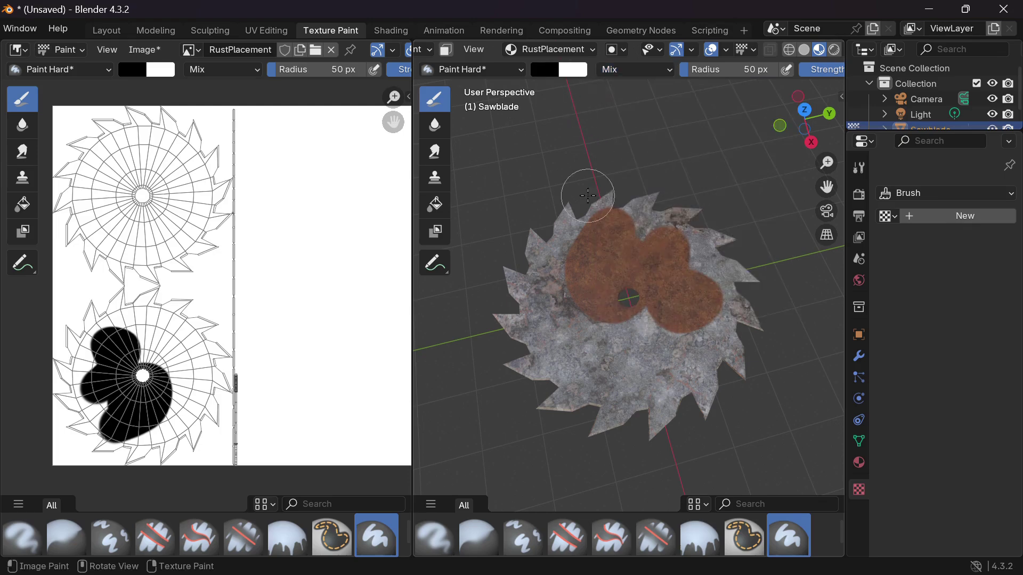
{"action": "key", "text": "ctrl+z"}
{"action": "key", "text": "ctrl+z"}
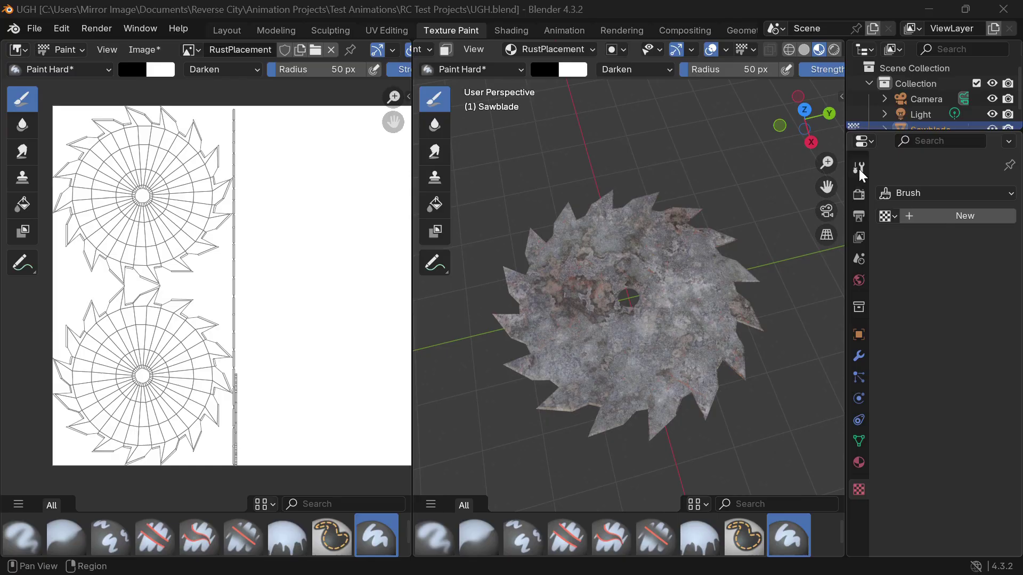
- Add a new image texture to the Paint Hard brush and load Rust3.png from the RustTestBrushes folder
{"action": "left_click", "coordinate": [858, 168]}
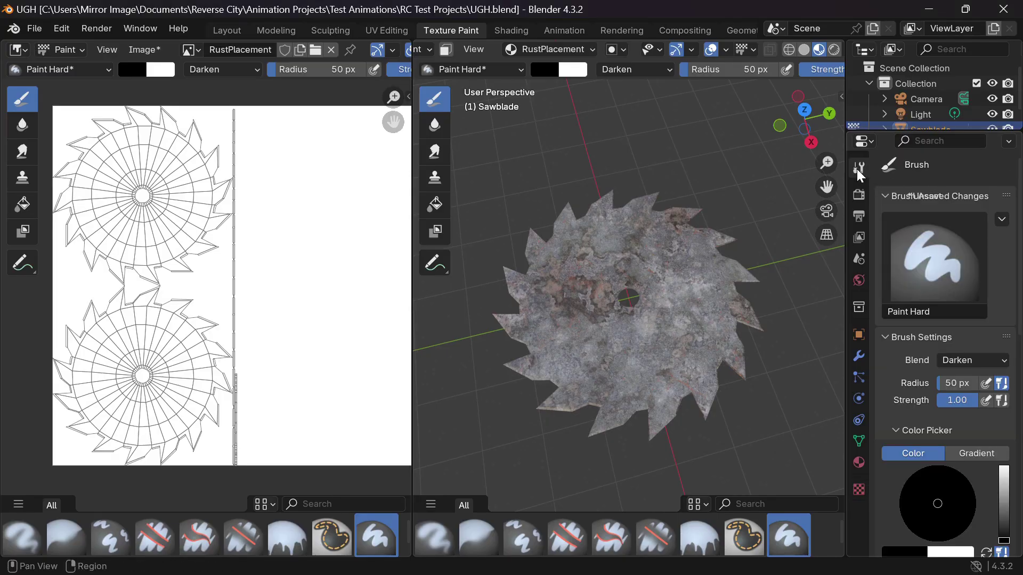
{"action": "scroll", "coordinate": [892, 360], "scroll_direction": "down", "scroll_amount": 5}
{"action": "scroll", "coordinate": [892, 360], "scroll_direction": "down", "scroll_amount": 7}
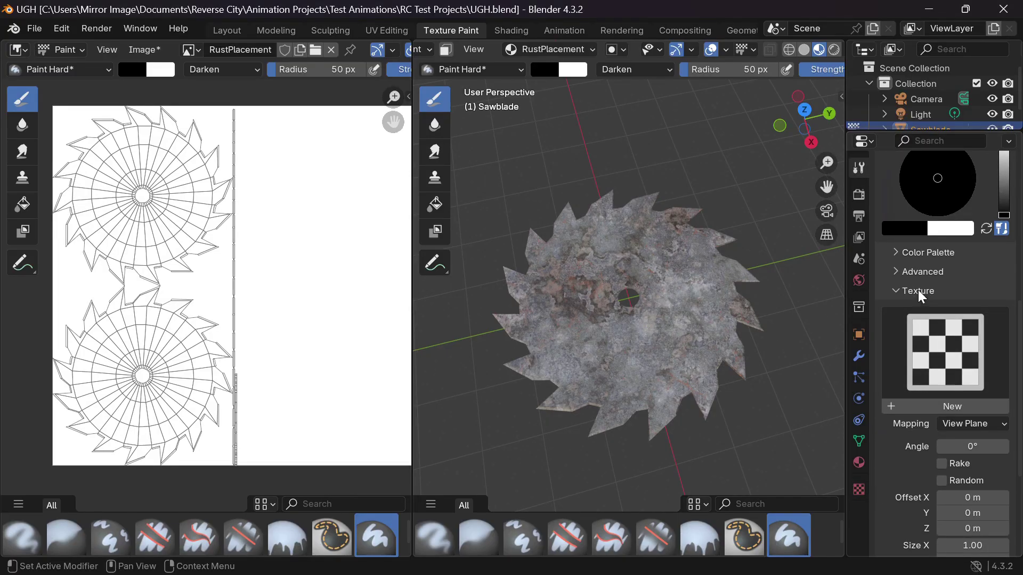
{"action": "left_click", "coordinate": [912, 407]}
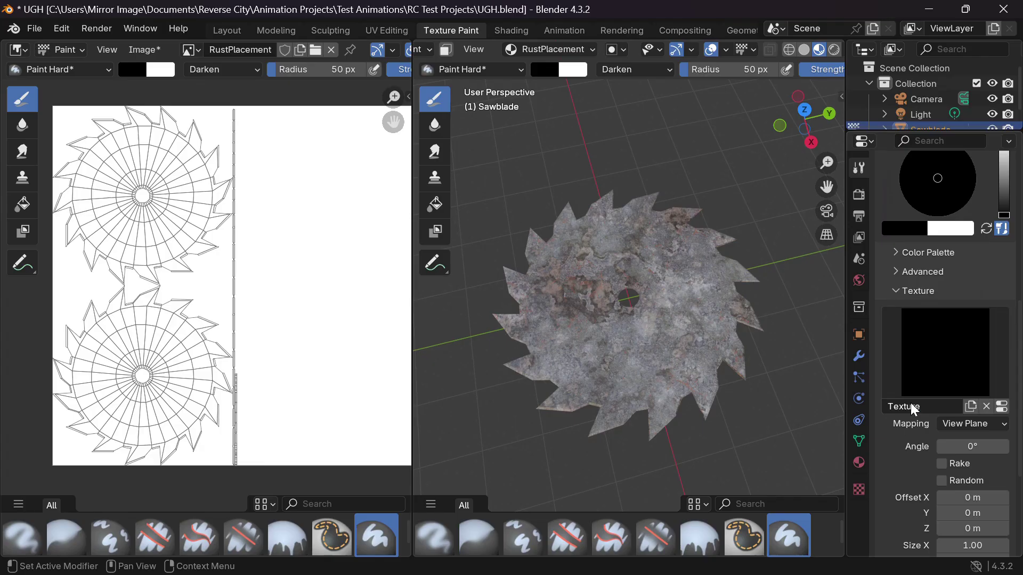
{"action": "left_click", "coordinate": [1002, 408]}
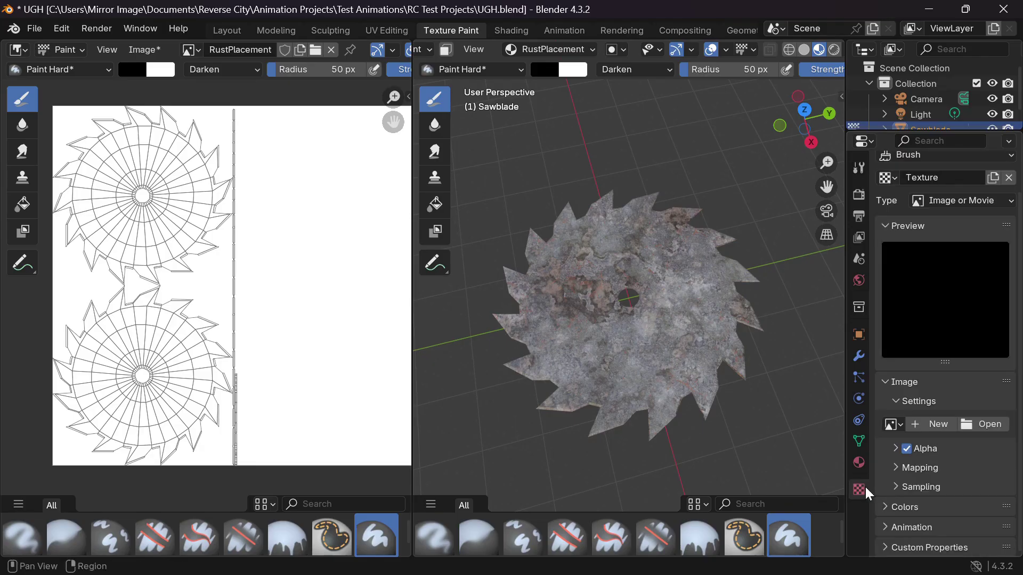
{"action": "left_click", "coordinate": [983, 425]}
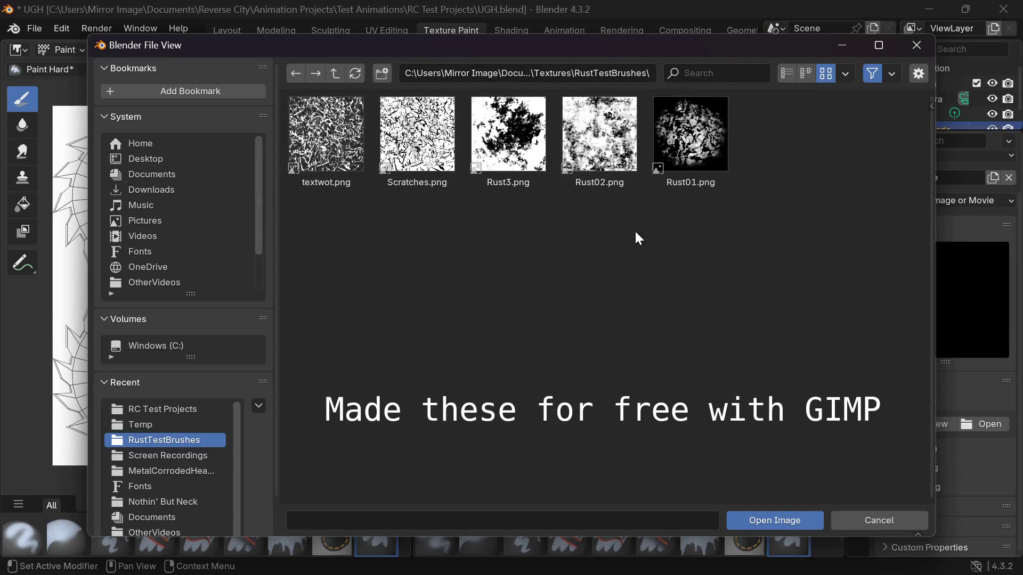
{"action": "left_click", "coordinate": [505, 151]}
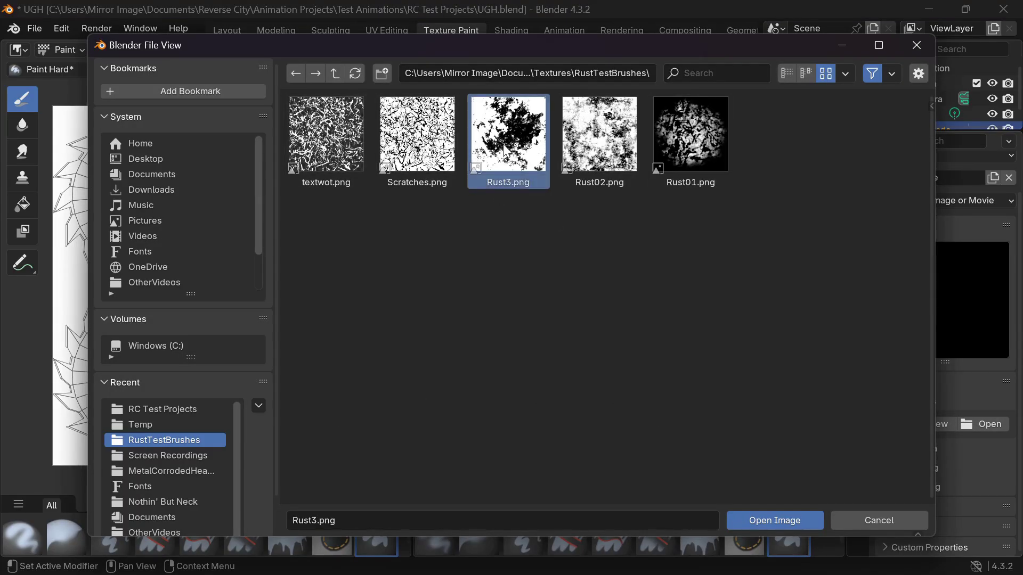
{"action": "left_click", "coordinate": [787, 520]}
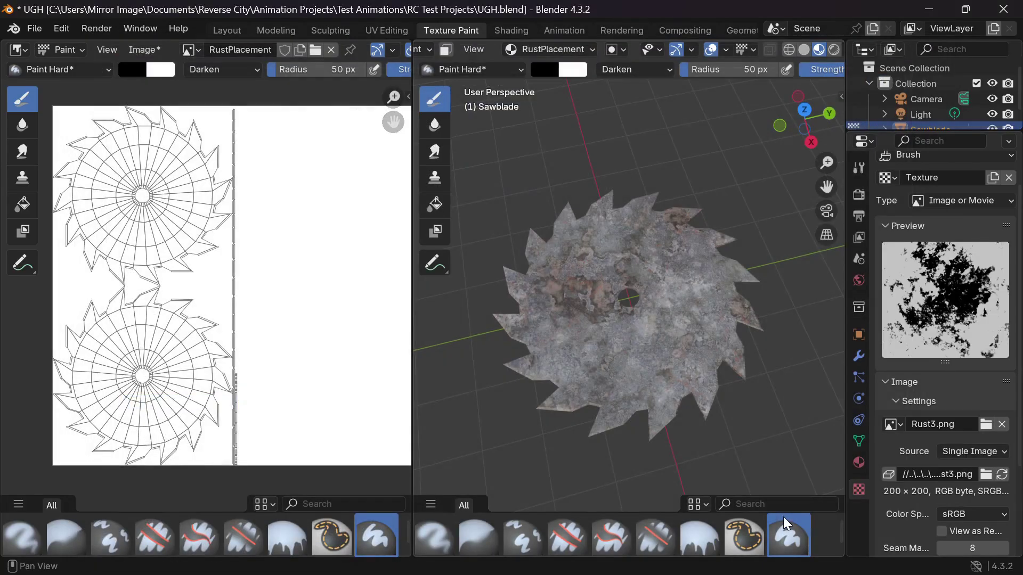
- Undo a trial dab of the textured brush and set the brush color to white, #FFFFFF
{"action": "left_click", "coordinate": [643, 321]}
{"action": "key", "text": "ctrl+z"}
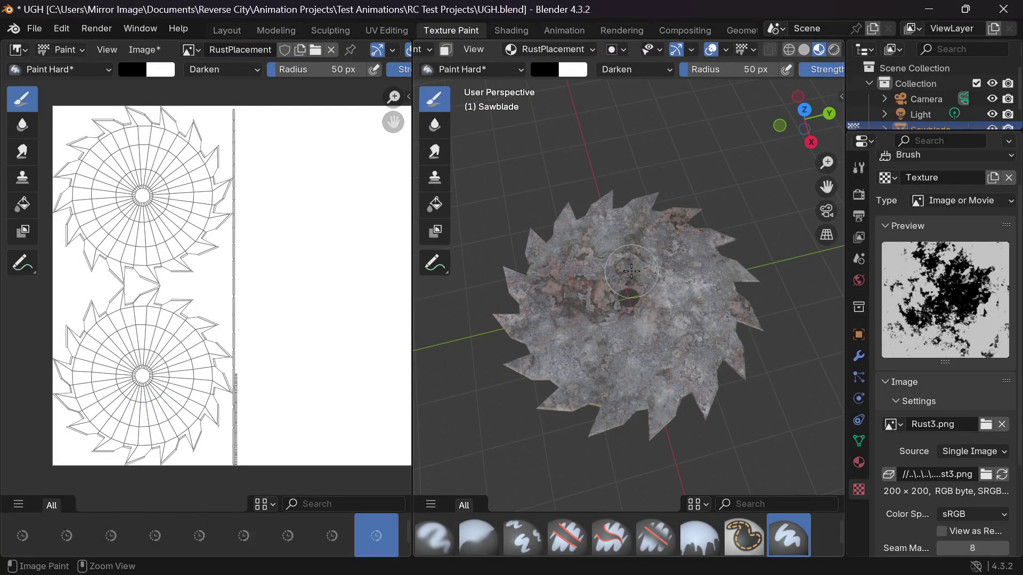
{"action": "left_click", "coordinate": [543, 68]}
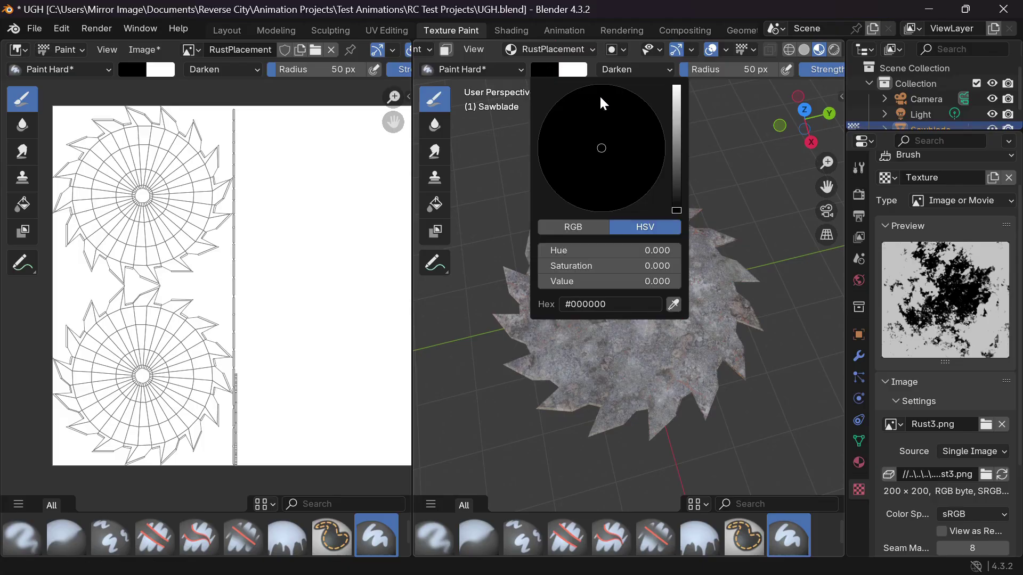
{"action": "left_click_drag", "start_coordinate": [676, 152], "coordinate": [675, 86]}
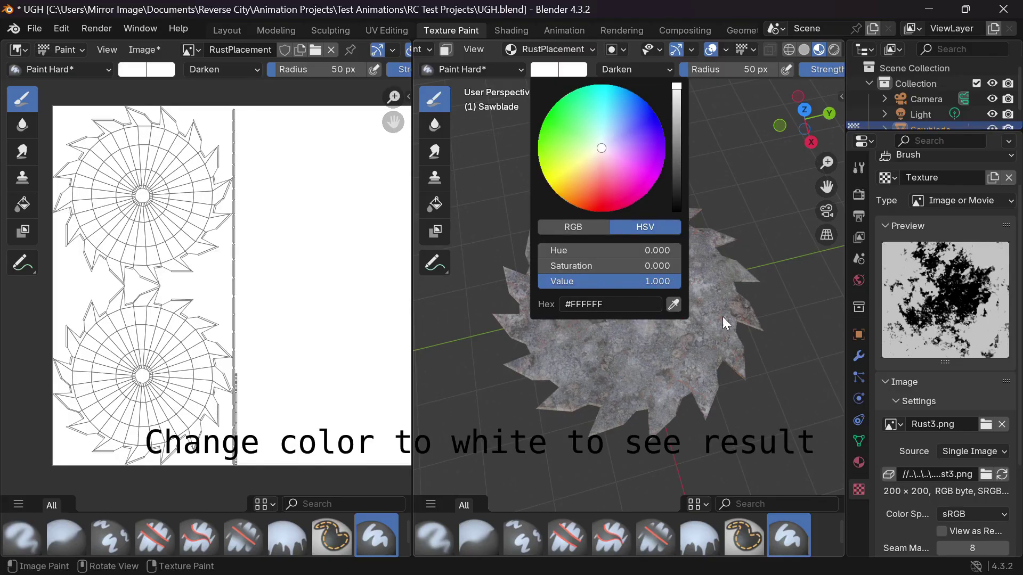
- Enlarge the brush radius to 130 px while testing rust dabs on the blade, and undo the dabs
{"action": "left_click", "coordinate": [687, 301]}
{"action": "left_click", "coordinate": [645, 346]}
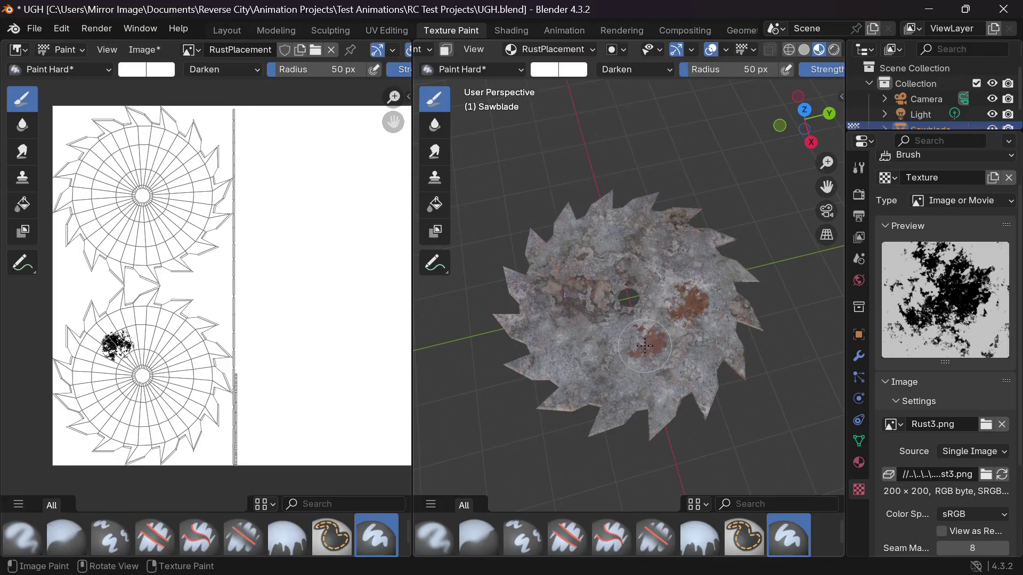
{"action": "left_click", "coordinate": [646, 343]}
{"action": "key", "text": "f"}
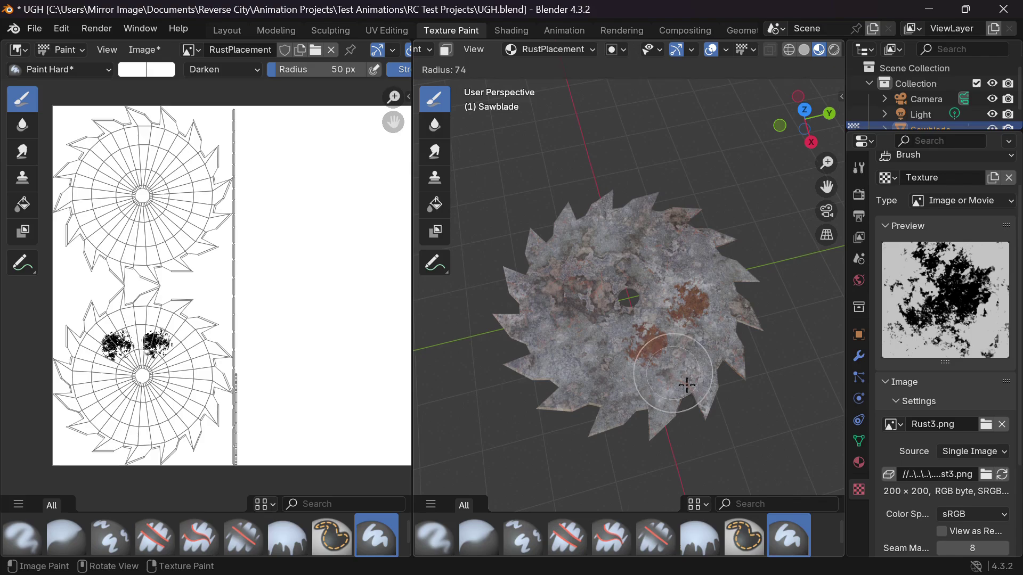
{"action": "left_click", "coordinate": [715, 408]}
{"action": "left_click", "coordinate": [692, 353]}
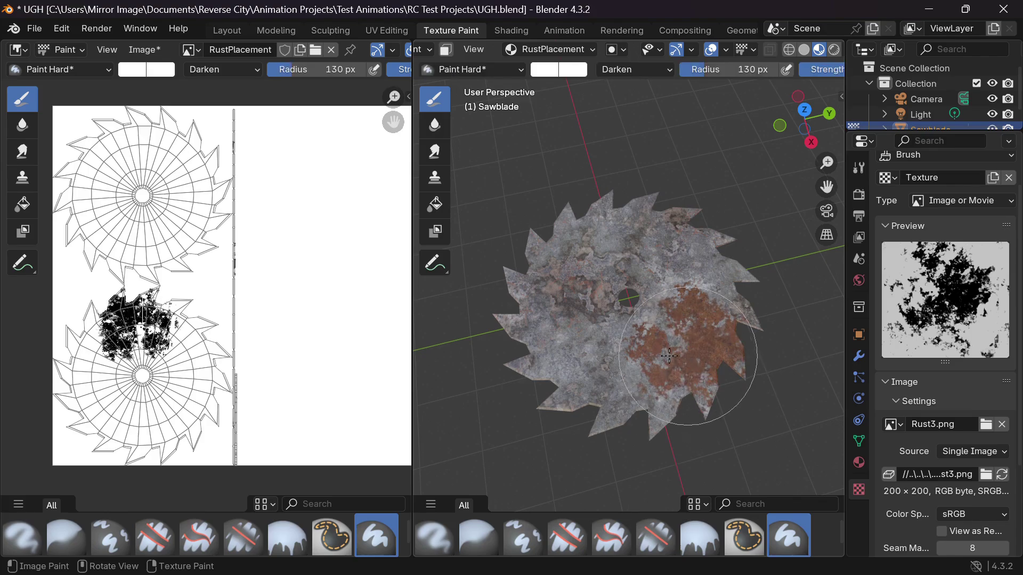
{"action": "key", "text": "ctrl+z"}
{"action": "key", "text": "ctrl+z"}
{"action": "key", "text": "ctrl+z"}
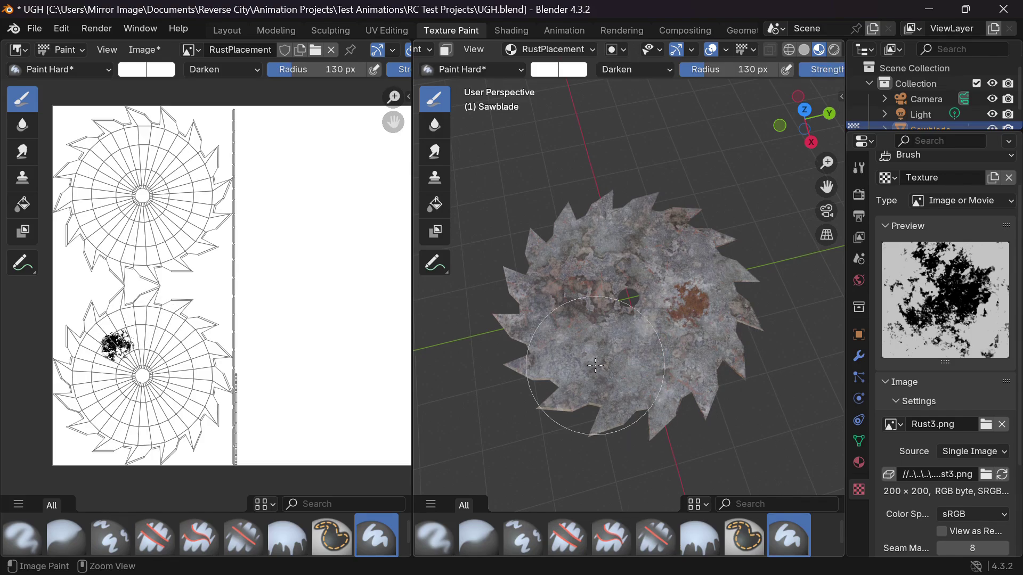
- Set the brush texture mapping to Random and paint rust patches across the near half of the blade
{"action": "left_click", "coordinate": [860, 164]}
{"action": "scroll", "coordinate": [944, 368], "scroll_direction": "down", "scroll_amount": 15}
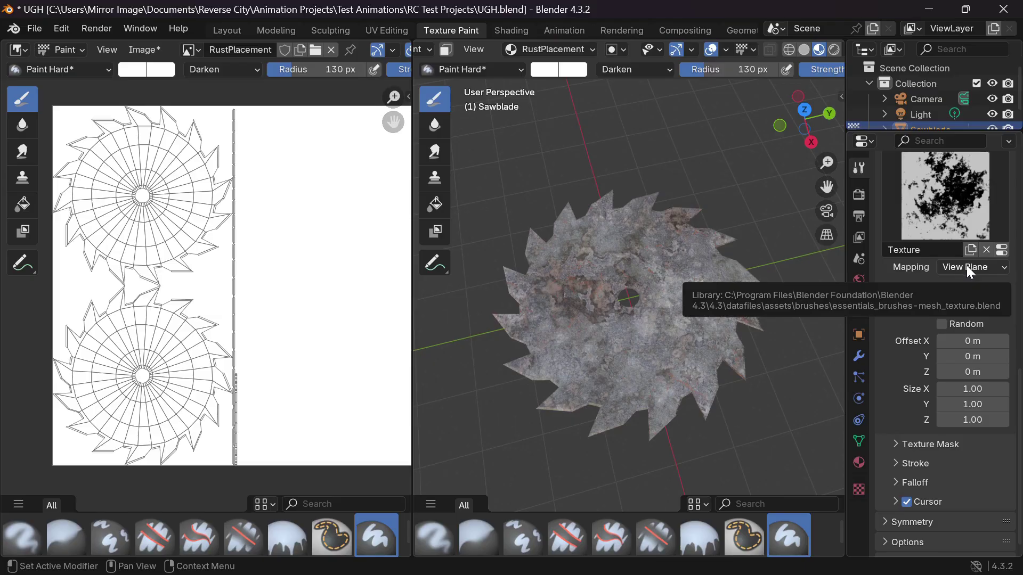
{"action": "left_click", "coordinate": [967, 265]}
{"action": "left_click", "coordinate": [953, 335]}
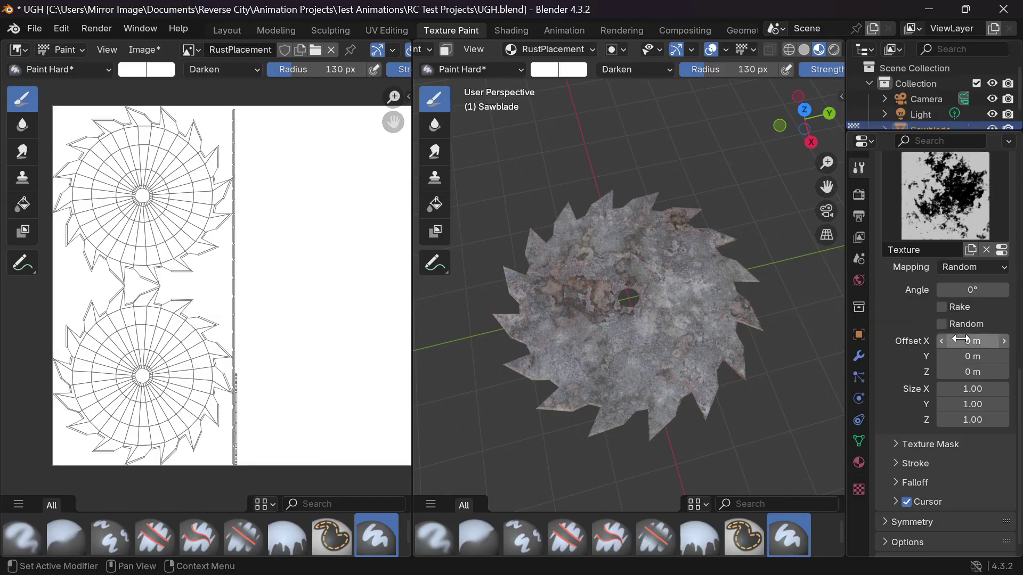
{"action": "left_click", "coordinate": [691, 349]}
{"action": "mouse_move", "coordinate": [691, 349]}
{"action": "left_mouse_down"}
{"action": "mouse_move", "coordinate": [586, 330]}
{"action": "mouse_move", "coordinate": [564, 341]}
{"action": "mouse_move", "coordinate": [677, 405]}
{"action": "mouse_move", "coordinate": [632, 372]}
{"action": "left_mouse_up"}
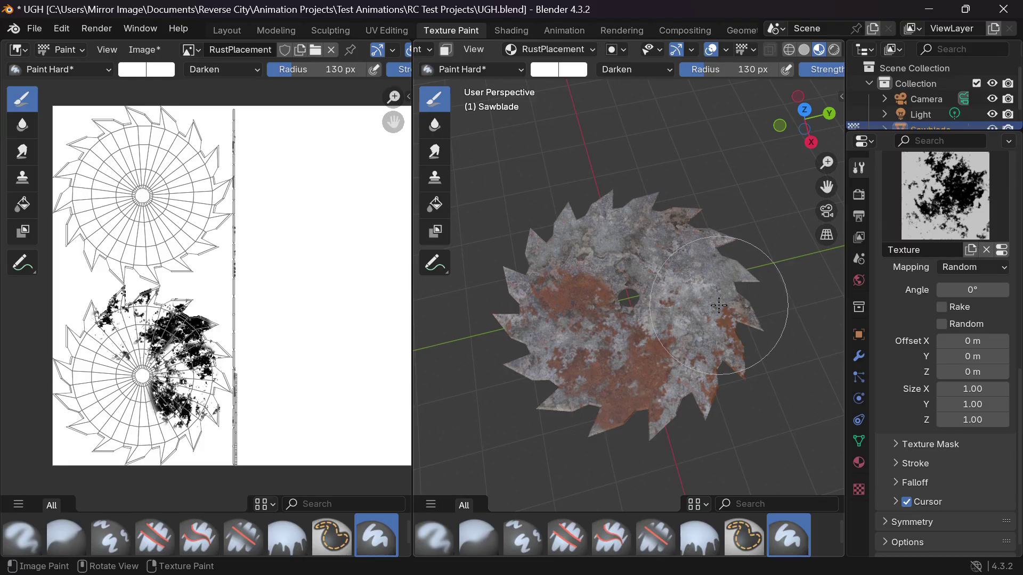
- Set the brush blend mode to Mix and dab randomized rust patches over the far half of the blade
{"action": "mouse_move", "coordinate": [661, 351]}
{"action": "middle_mouse_down"}
{"action": "mouse_move", "coordinate": [682, 346]}
{"action": "mouse_move", "coordinate": [724, 305]}
{"action": "middle_mouse_up"}
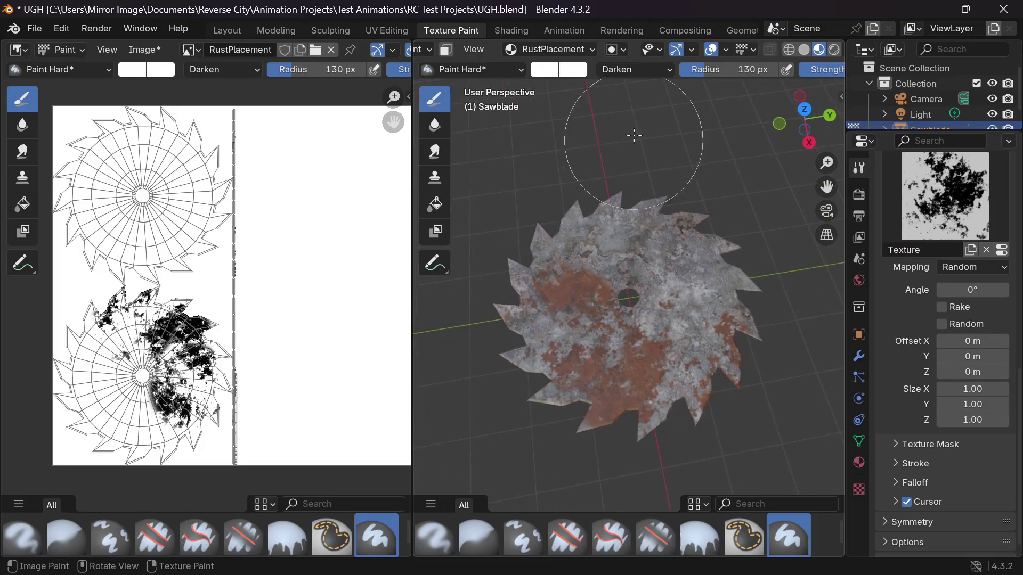
{"action": "left_click", "coordinate": [643, 70]}
{"action": "left_click", "coordinate": [611, 107]}
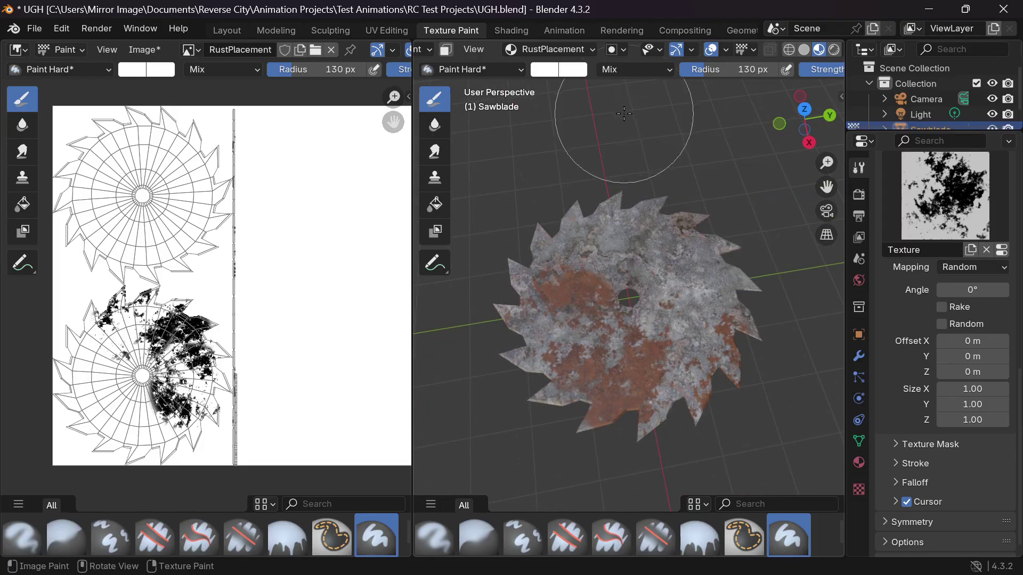
{"action": "left_click", "coordinate": [662, 255]}
{"action": "left_click", "coordinate": [662, 256]}
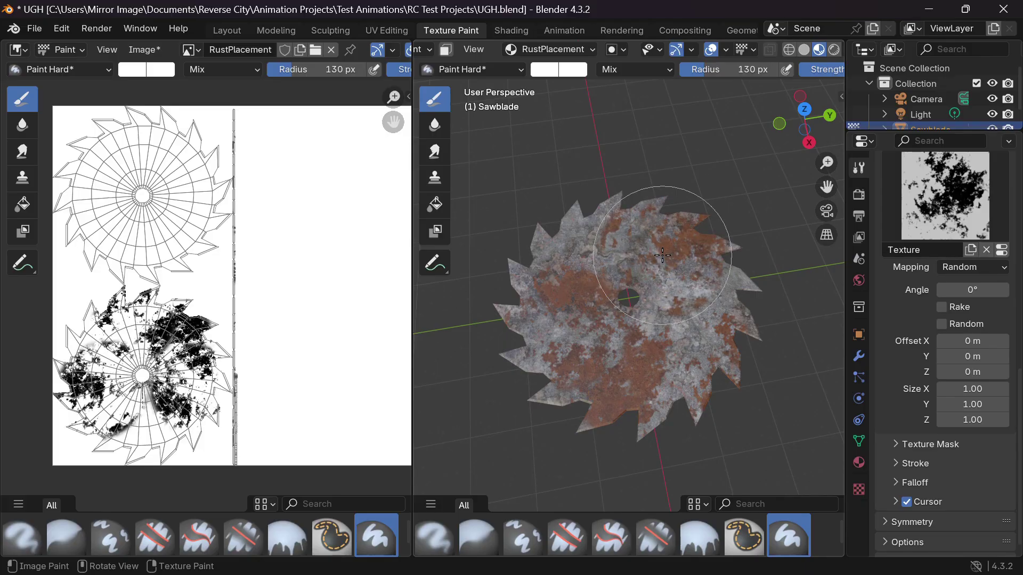
{"action": "left_click", "coordinate": [662, 255]}
{"action": "left_click", "coordinate": [662, 255]}
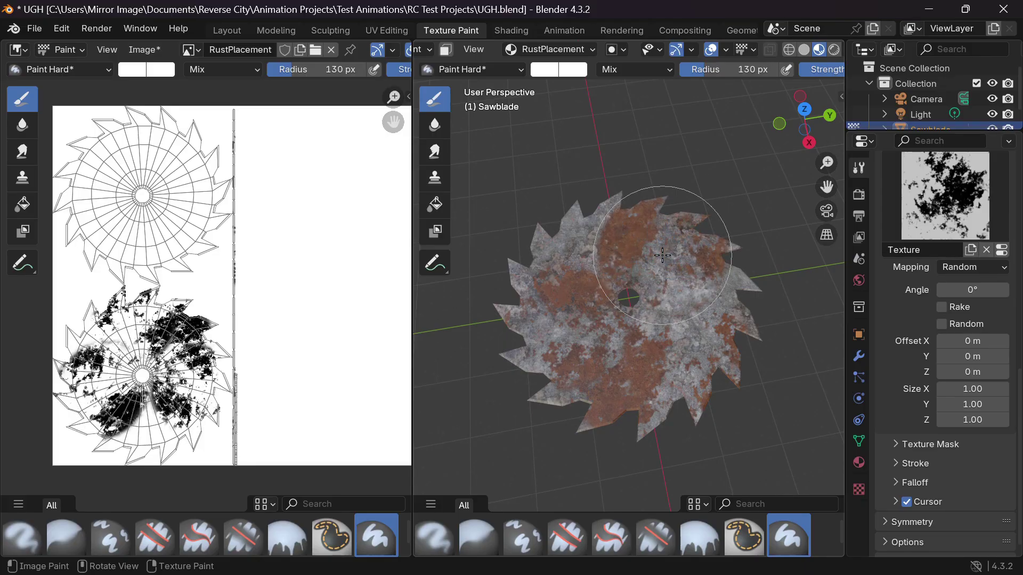
{"action": "left_click", "coordinate": [663, 255]}
{"action": "left_click", "coordinate": [662, 256]}
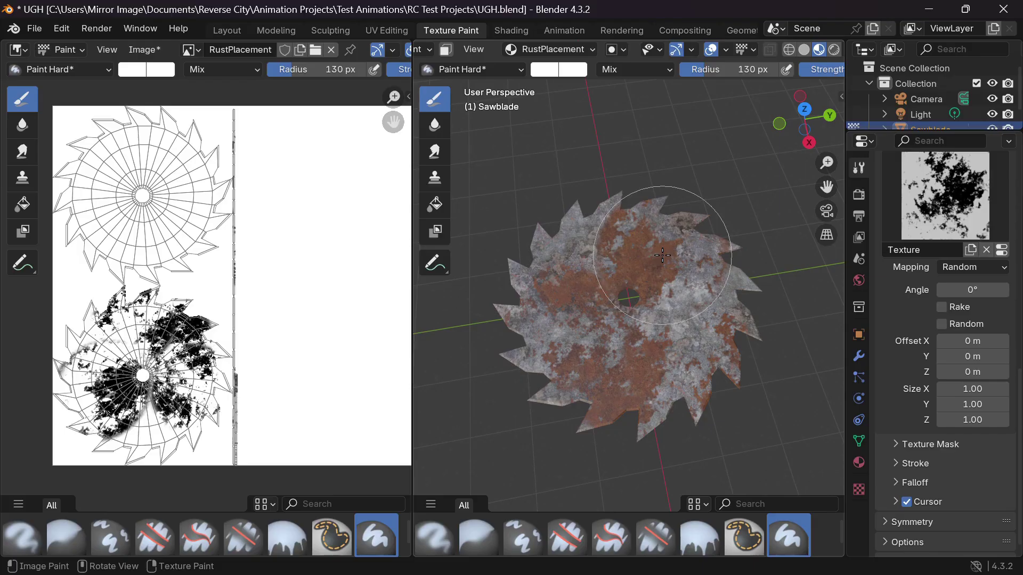
{"action": "left_click", "coordinate": [662, 255]}
{"action": "left_click", "coordinate": [548, 229]}
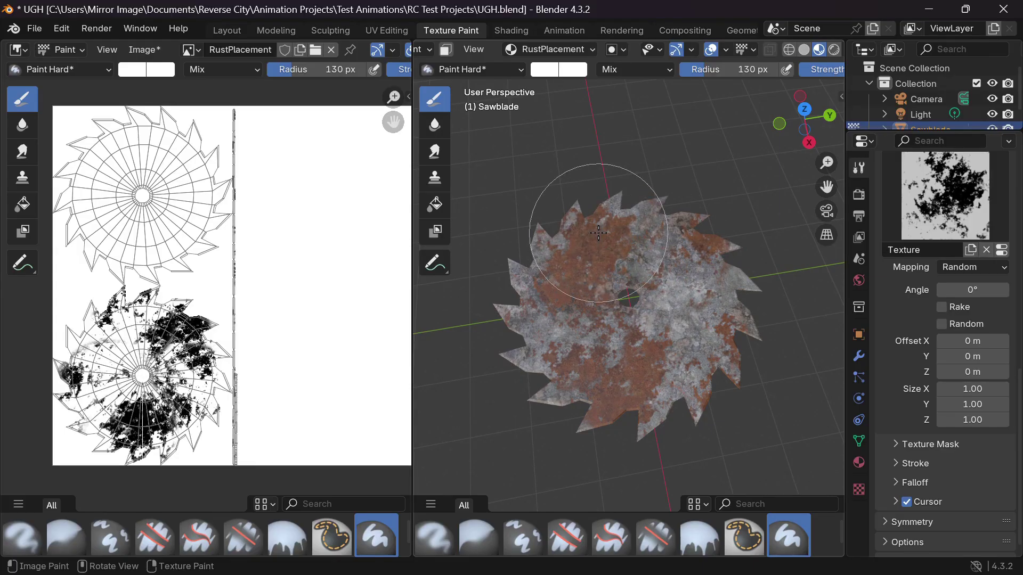
- Switch the brush blend mode to Darken and dab randomized rust patches around the whole upper face of the blade
{"action": "left_click", "coordinate": [552, 341]}
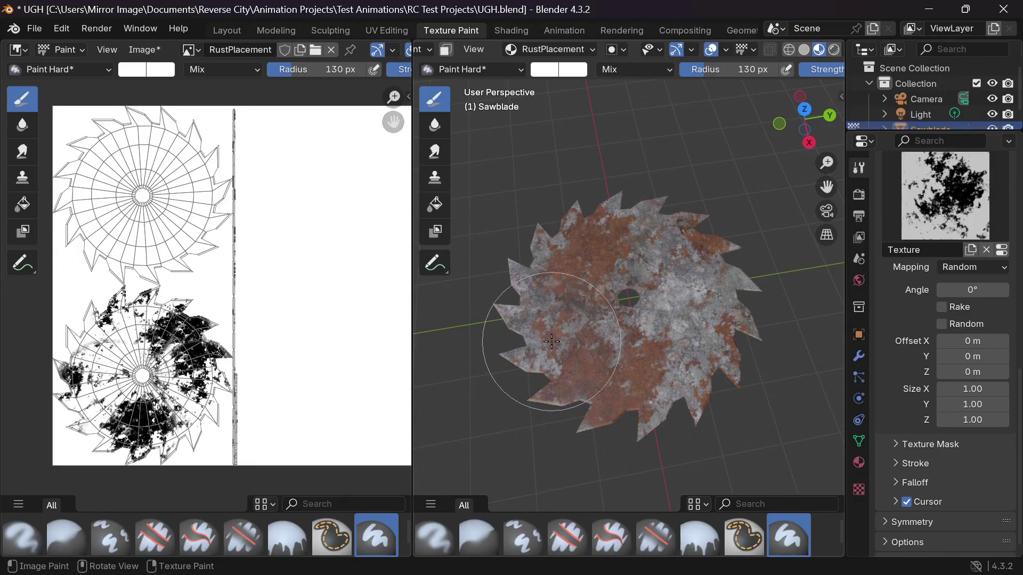
{"action": "left_click", "coordinate": [638, 68]}
{"action": "left_click", "coordinate": [621, 131]}
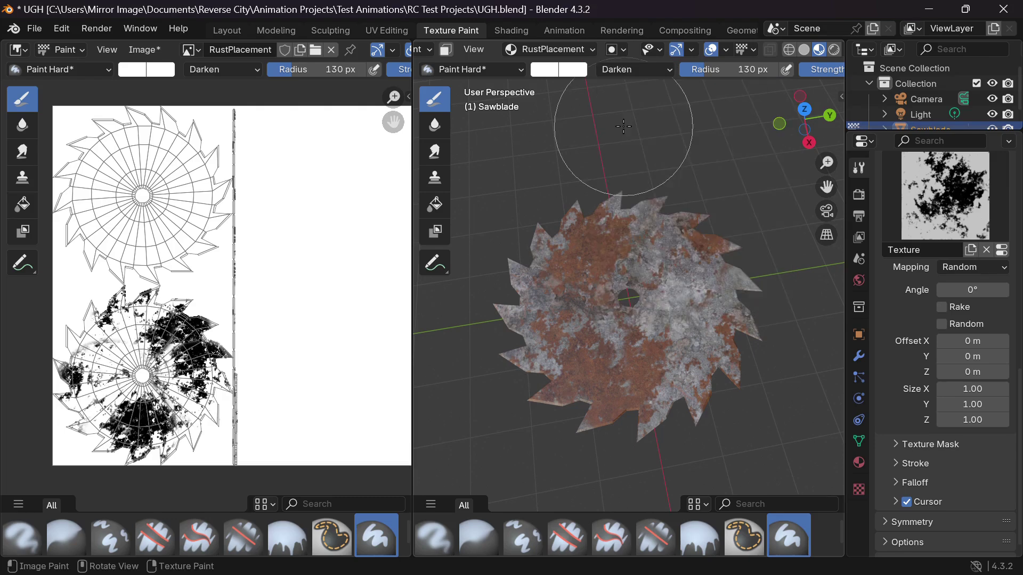
{"action": "left_click", "coordinate": [673, 220]}
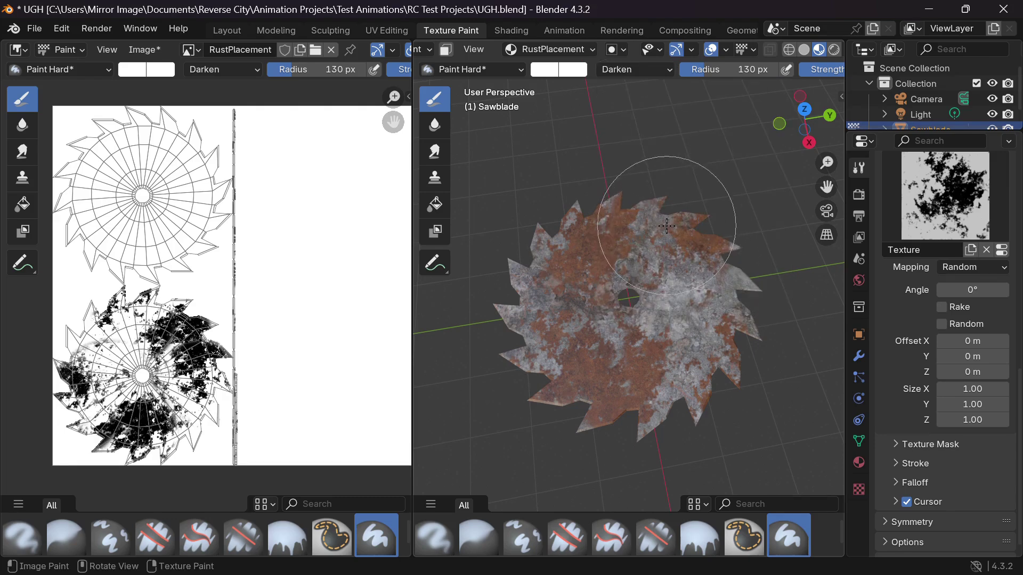
{"action": "left_click", "coordinate": [707, 264]}
{"action": "left_click", "coordinate": [715, 312]}
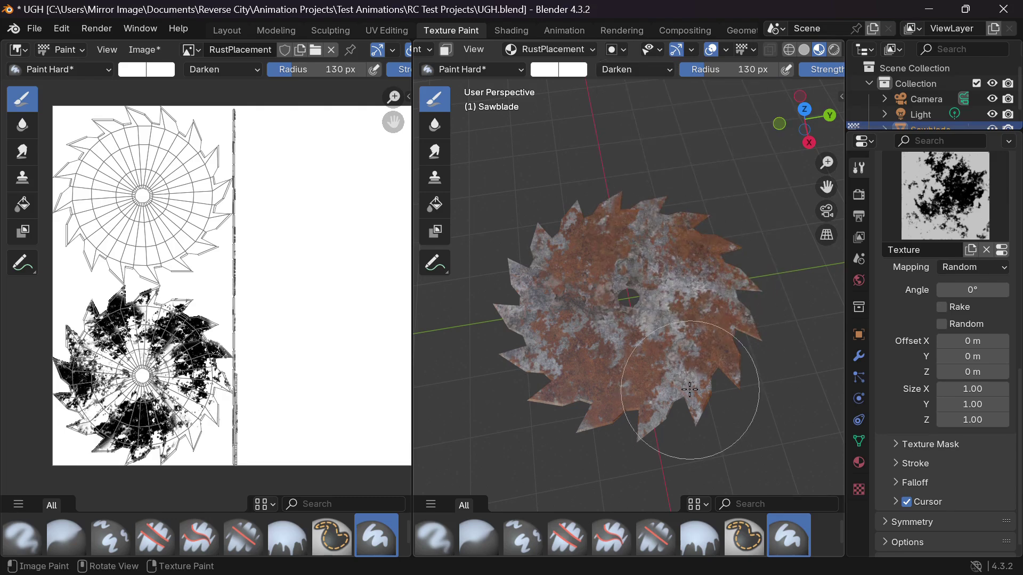
{"action": "left_click", "coordinate": [529, 296]}
{"action": "left_click", "coordinate": [517, 288]}
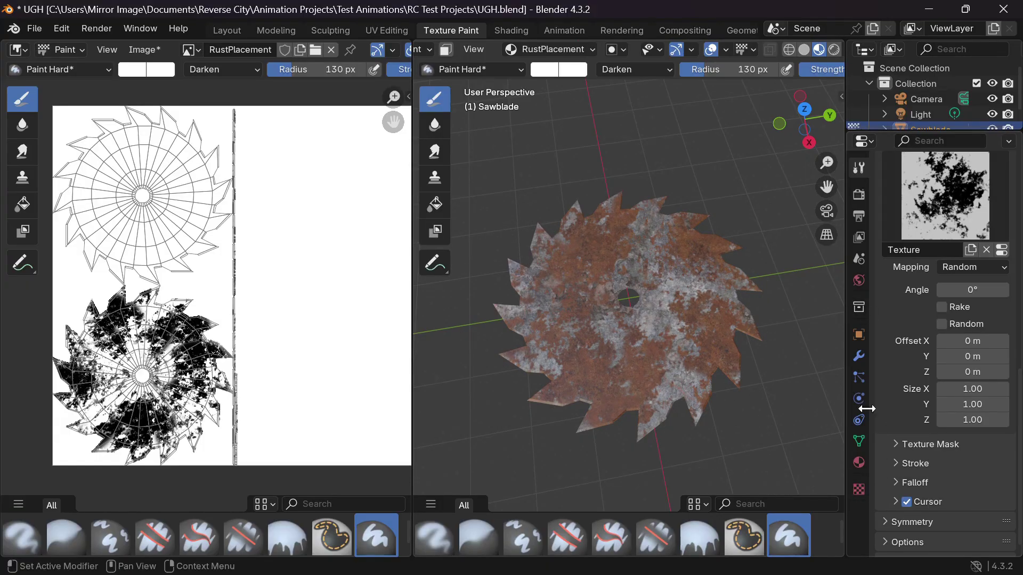
- Load Rust02.png from the RustTestBrushes folder as the brush texture and paint rust over the blade's unpainted underside
{"action": "left_click", "coordinate": [858, 484]}
{"action": "left_click", "coordinate": [984, 350]}
{"action": "left_click", "coordinate": [599, 135]}
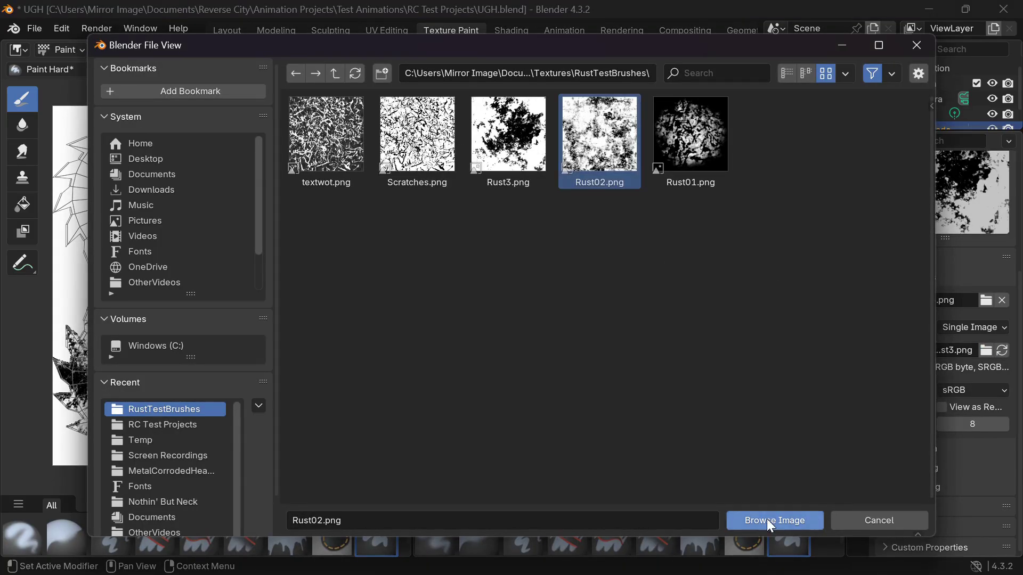
{"action": "left_click", "coordinate": [766, 518]}
{"action": "mouse_move", "coordinate": [607, 403]}
{"action": "middle_mouse_down"}
{"action": "mouse_move", "coordinate": [596, 413]}
{"action": "mouse_move", "coordinate": [607, 403]}
{"action": "middle_mouse_up"}
{"action": "mouse_move", "coordinate": [610, 260]}
{"action": "left_mouse_down"}
{"action": "mouse_move", "coordinate": [566, 361]}
{"action": "mouse_move", "coordinate": [693, 376]}
{"action": "mouse_move", "coordinate": [673, 229]}
{"action": "mouse_move", "coordinate": [687, 230]}
{"action": "left_mouse_up"}
- Reload Rust3.png as the brush texture and paint denser rust patches across the underside of the blade
{"action": "left_click", "coordinate": [986, 350]}
{"action": "left_click", "coordinate": [508, 141]}
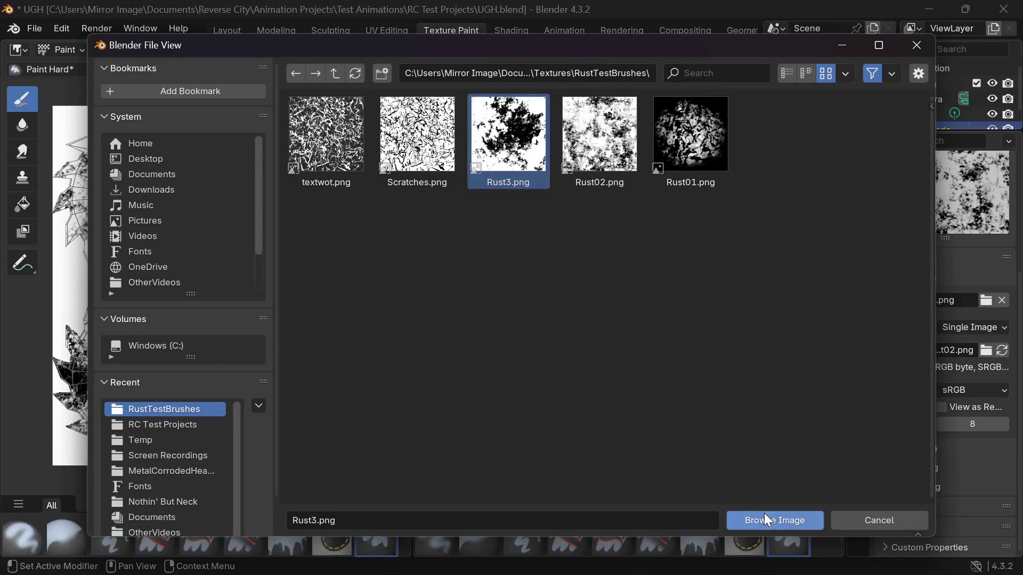
{"action": "left_click", "coordinate": [766, 519]}
{"action": "left_click_drag", "start_coordinate": [580, 240], "coordinate": [723, 322]}
{"action": "left_click", "coordinate": [737, 267]}
{"action": "left_click", "coordinate": [548, 349]}
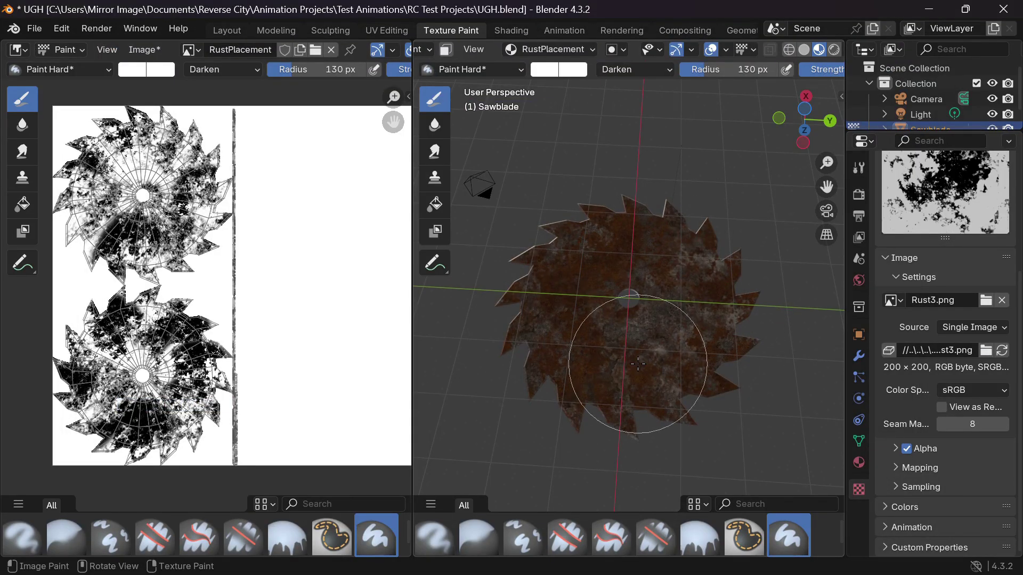
{"action": "left_click", "coordinate": [638, 365]}
{"action": "left_click", "coordinate": [688, 358]}
{"action": "mouse_move", "coordinate": [652, 335]}
{"action": "middle_mouse_down"}
{"action": "mouse_move", "coordinate": [647, 242]}
{"action": "mouse_move", "coordinate": [693, 341]}
{"action": "middle_mouse_up"}
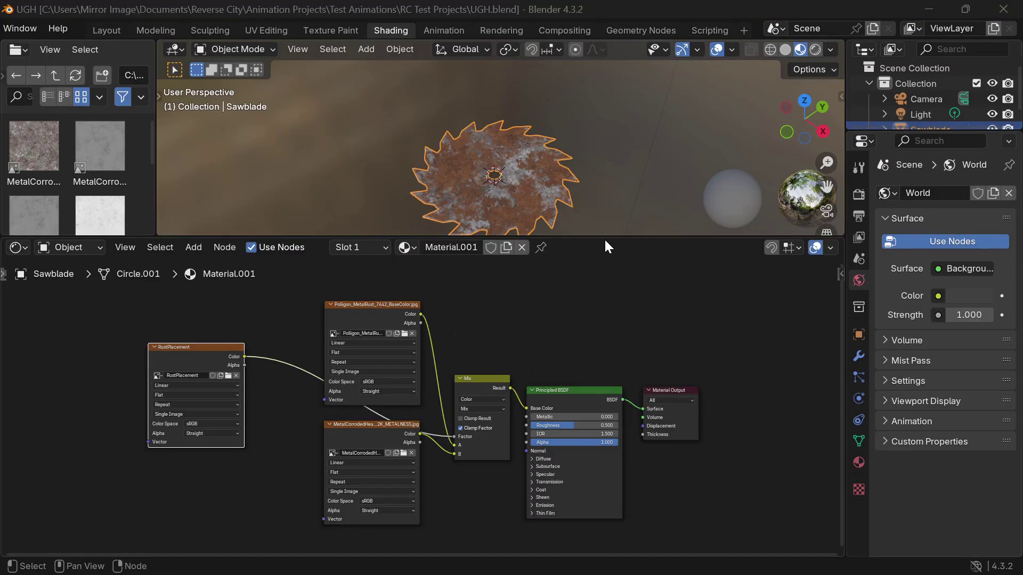
- Move the two base color image nodes and their Mix node up, and shift the RustPlacement node further left in Material.001's node tree
{"action": "left_click_drag", "start_coordinate": [604, 238], "coordinate": [603, 156]}
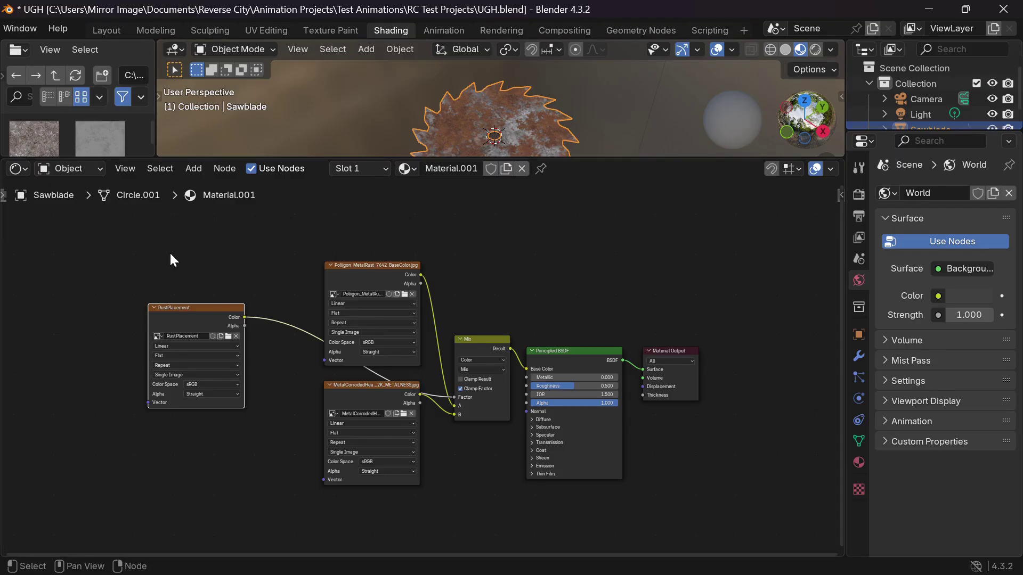
{"action": "left_click_drag", "start_coordinate": [170, 252], "coordinate": [213, 283]}
{"action": "left_click_drag", "start_coordinate": [279, 281], "coordinate": [472, 434]}
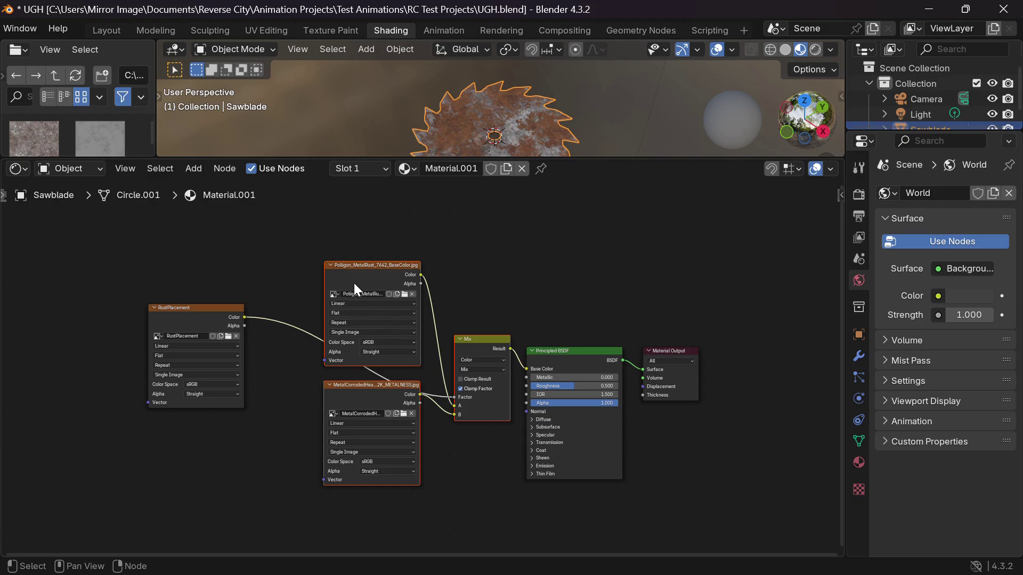
{"action": "left_click_drag", "start_coordinate": [353, 277], "coordinate": [340, 223]}
{"action": "scroll", "coordinate": [459, 510], "scroll_direction": "down", "scroll_amount": 4, "text": "shift"}
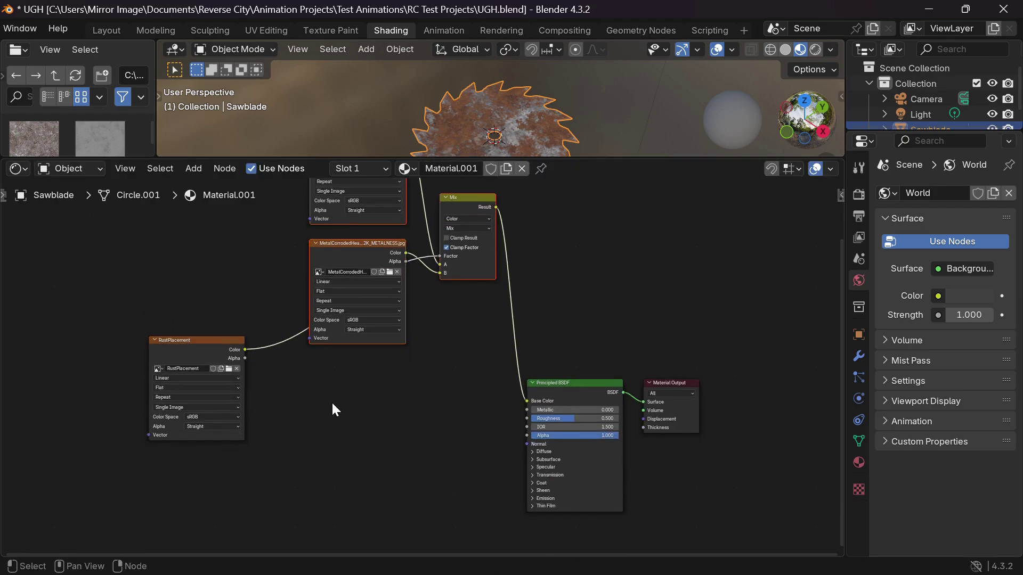
{"action": "left_click_drag", "start_coordinate": [206, 351], "coordinate": [121, 347]}
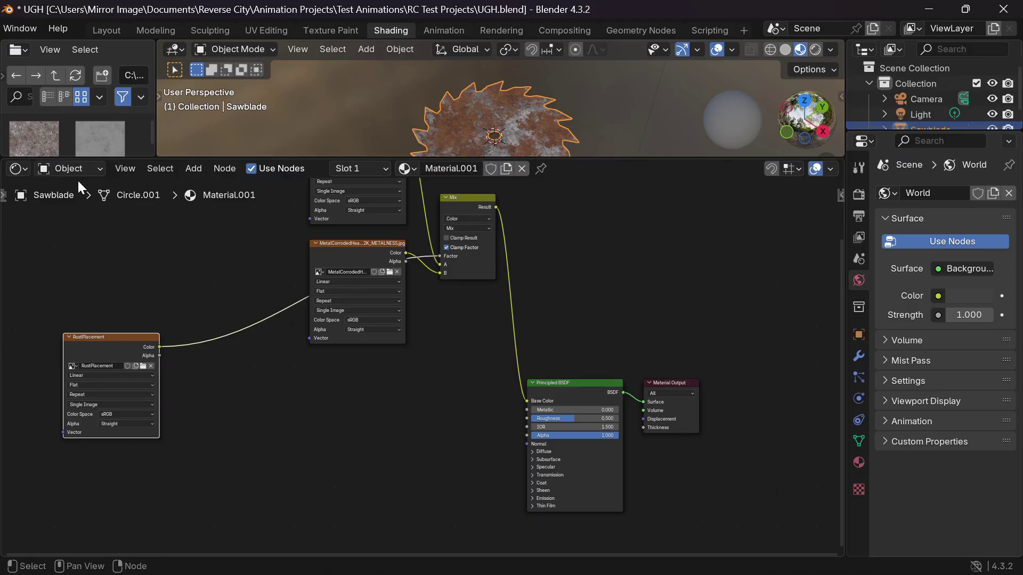
- Browse to the Poliigon metal rust 2K folder and add Poliigon_MetalRust_7642_Metallic.jpg as an image node below the base color nodes
{"action": "left_click_drag", "start_coordinate": [112, 159], "coordinate": [113, 238]}
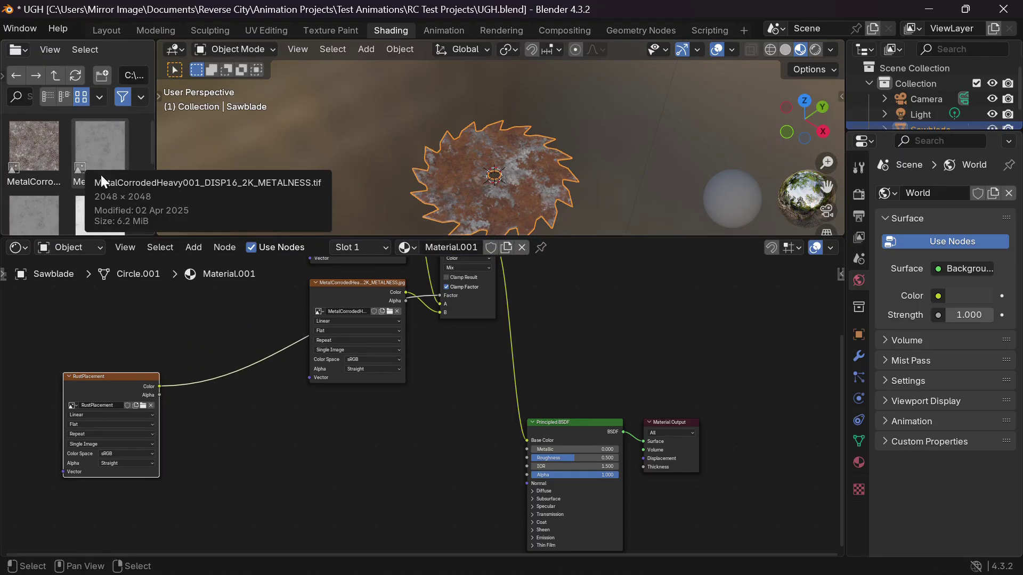
{"action": "left_click", "coordinate": [55, 76]}
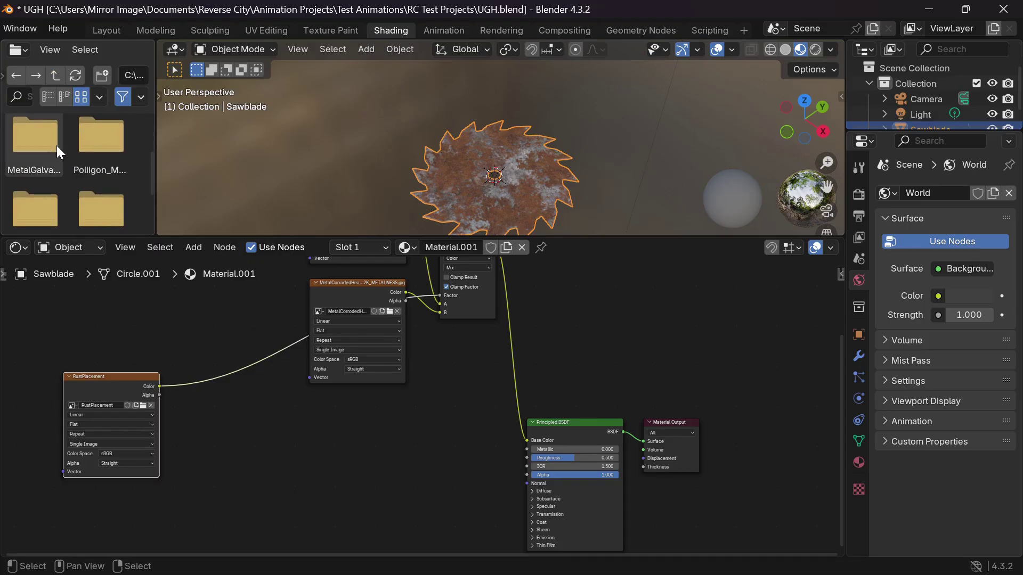
{"action": "double_click", "coordinate": [106, 170]}
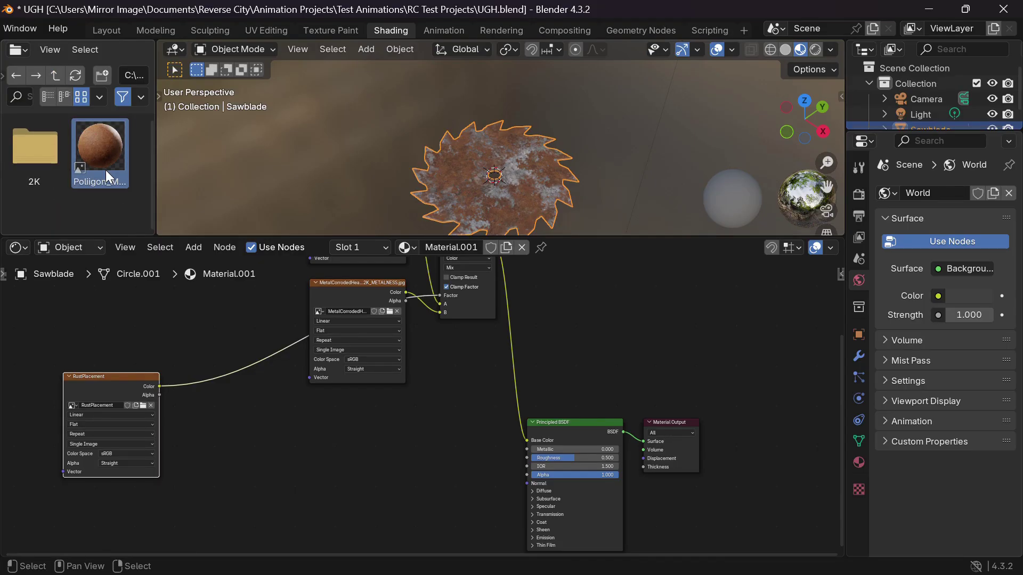
{"action": "double_click", "coordinate": [46, 166]}
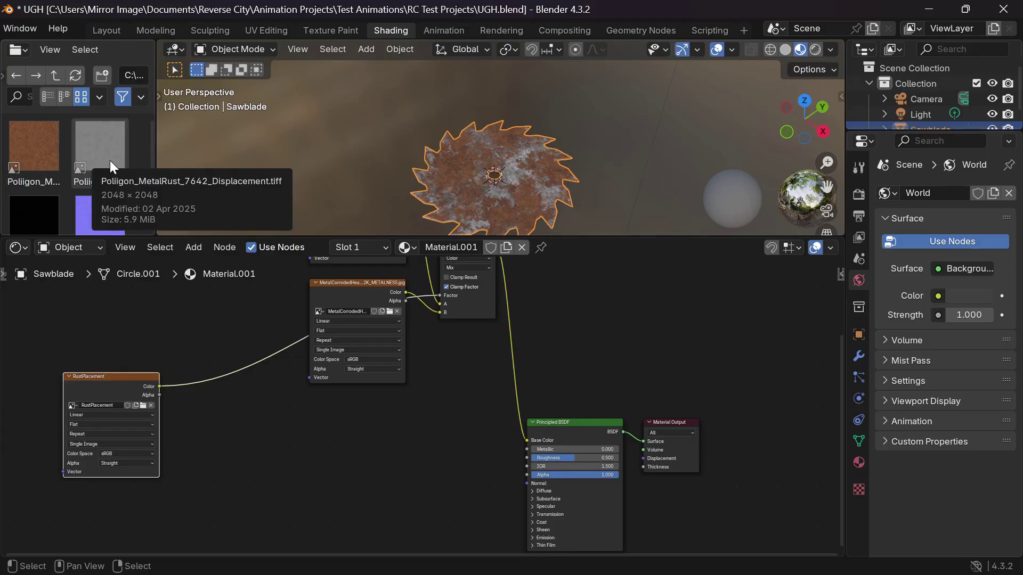
{"action": "mouse_move", "coordinate": [43, 209]}
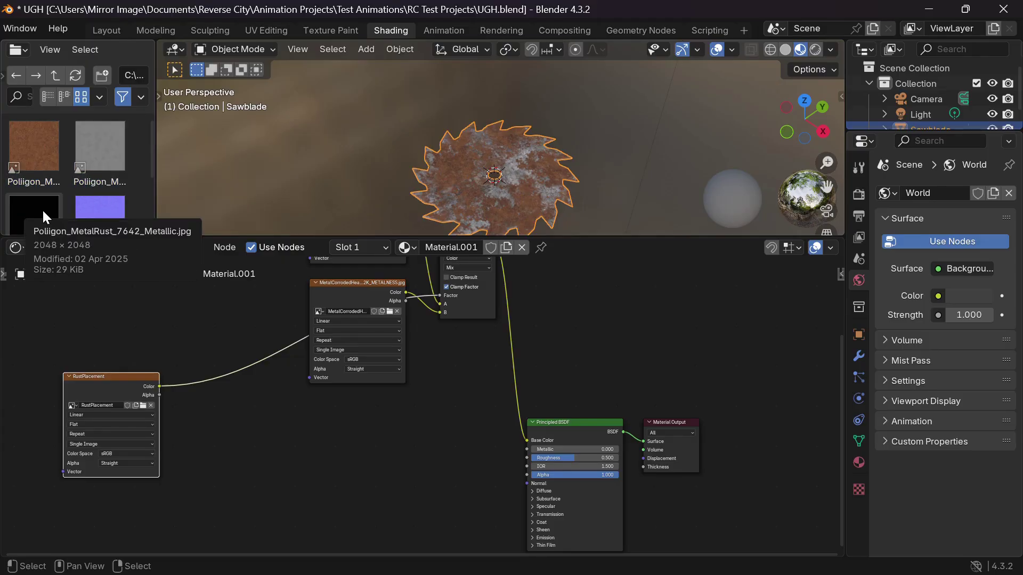
{"action": "left_click_drag", "start_coordinate": [43, 208], "coordinate": [302, 442]}
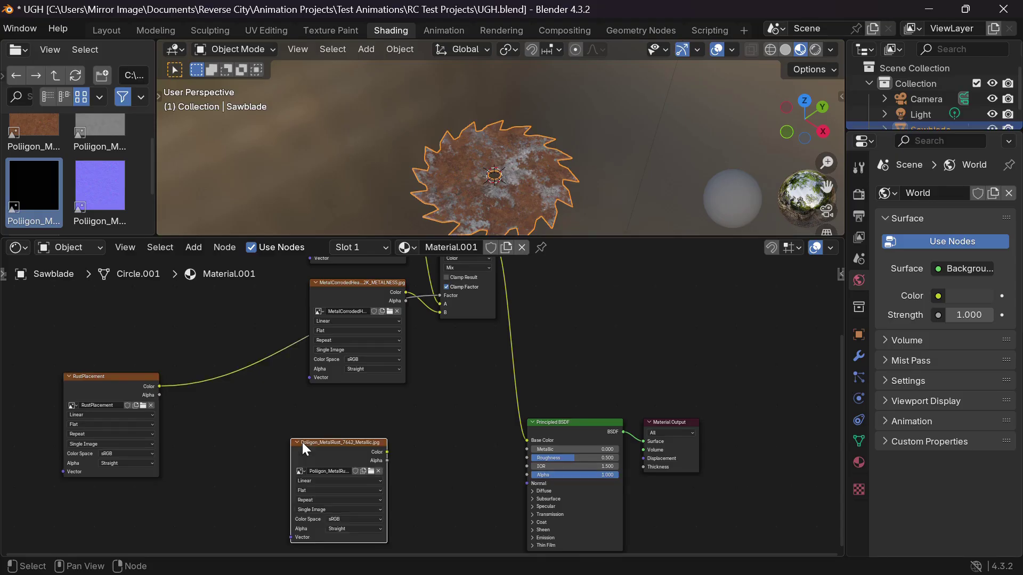
- Add Poliigon_MetalRust_7642_Roughness.jpg as an image node and place it below and to the left of the rust Metallic node
{"action": "scroll", "coordinate": [119, 192], "scroll_direction": "down", "scroll_amount": 2}
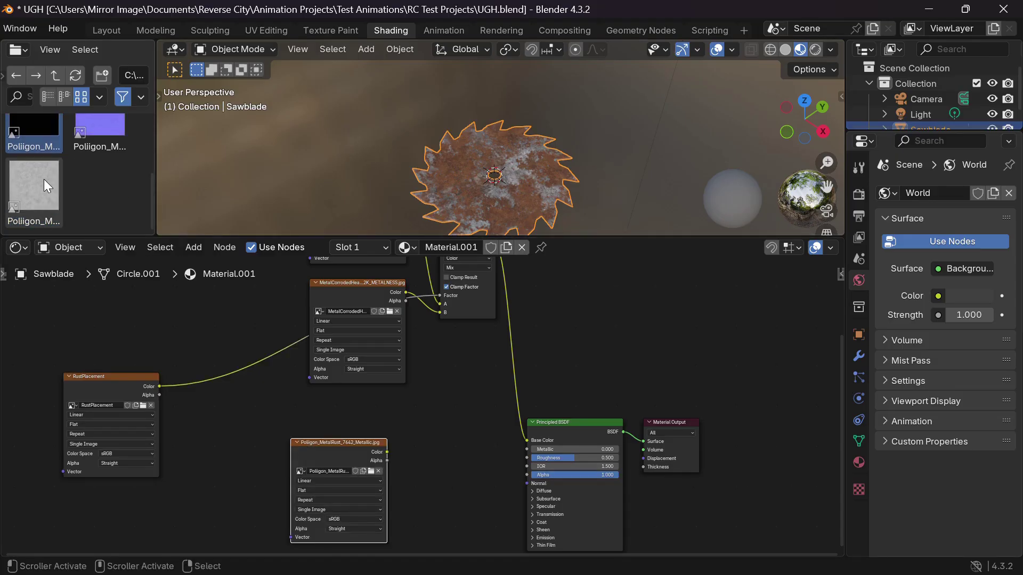
{"action": "mouse_move", "coordinate": [45, 184]}
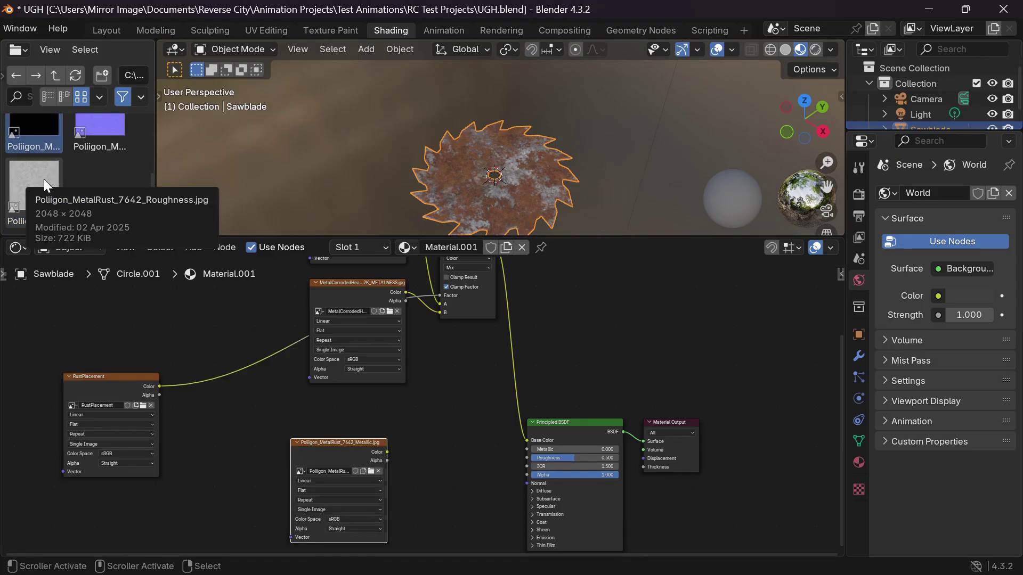
{"action": "left_click_drag", "start_coordinate": [7, 187], "coordinate": [236, 510]}
{"action": "scroll", "coordinate": [243, 432], "scroll_direction": "down", "scroll_amount": 5}
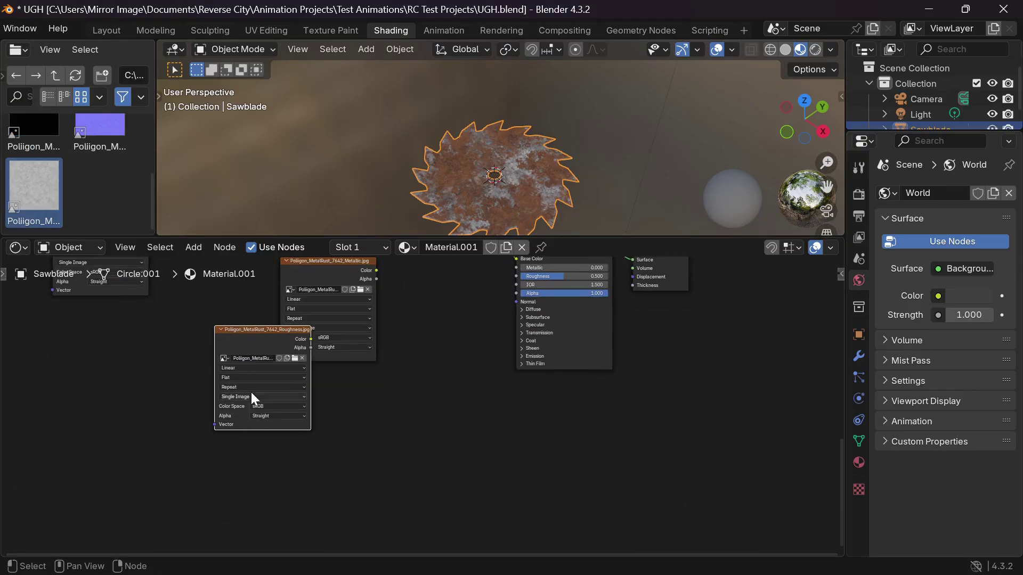
{"action": "left_click_drag", "start_coordinate": [265, 346], "coordinate": [133, 433]}
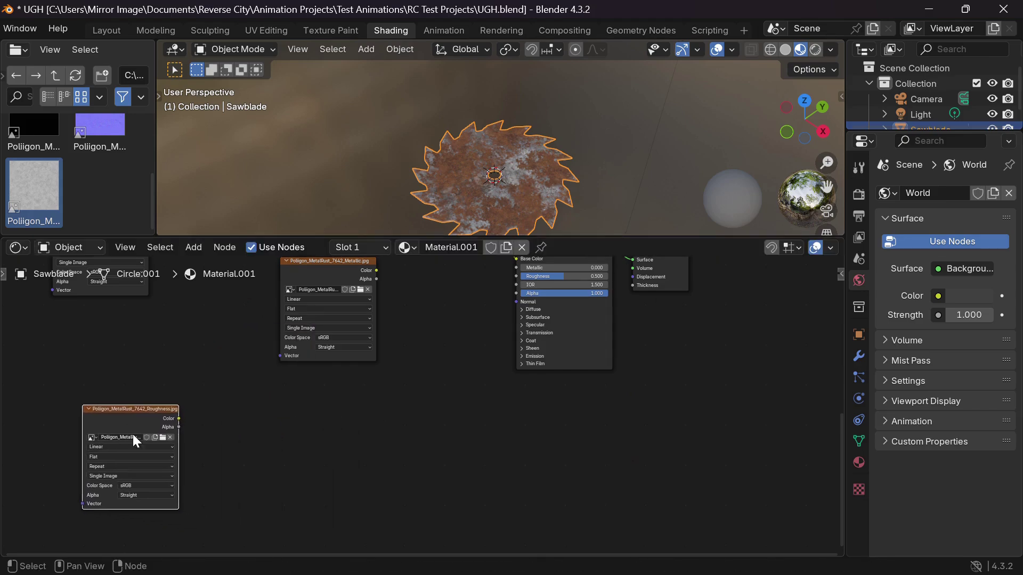
- Open the galvanized steel texture folder and add MetalGalvanizedSteelWorn001_METALNESS_2K_METALNESS.jpg as an image node beside the rust Roughness node
{"action": "left_click", "coordinate": [57, 73]}
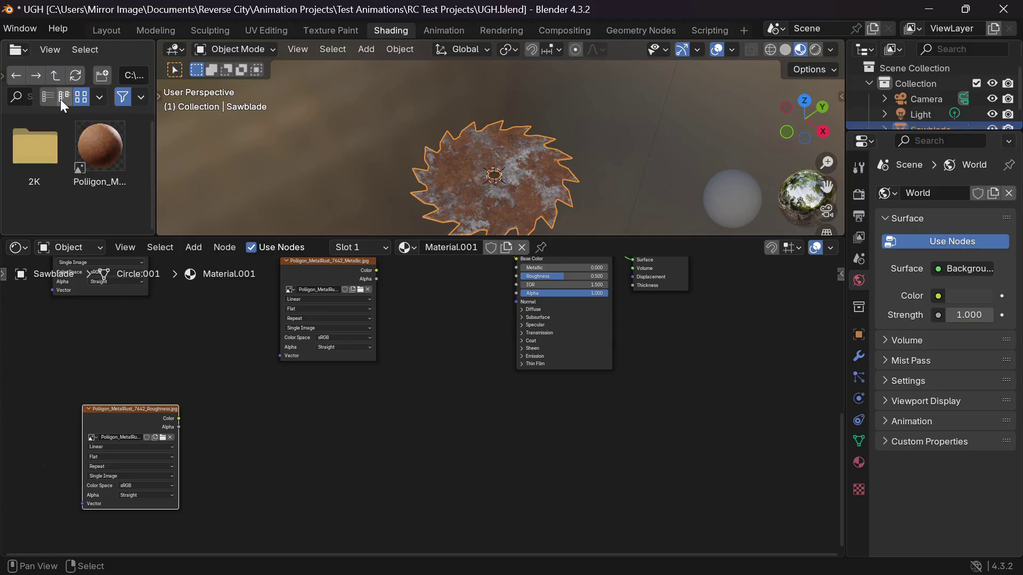
{"action": "left_click", "coordinate": [60, 74]}
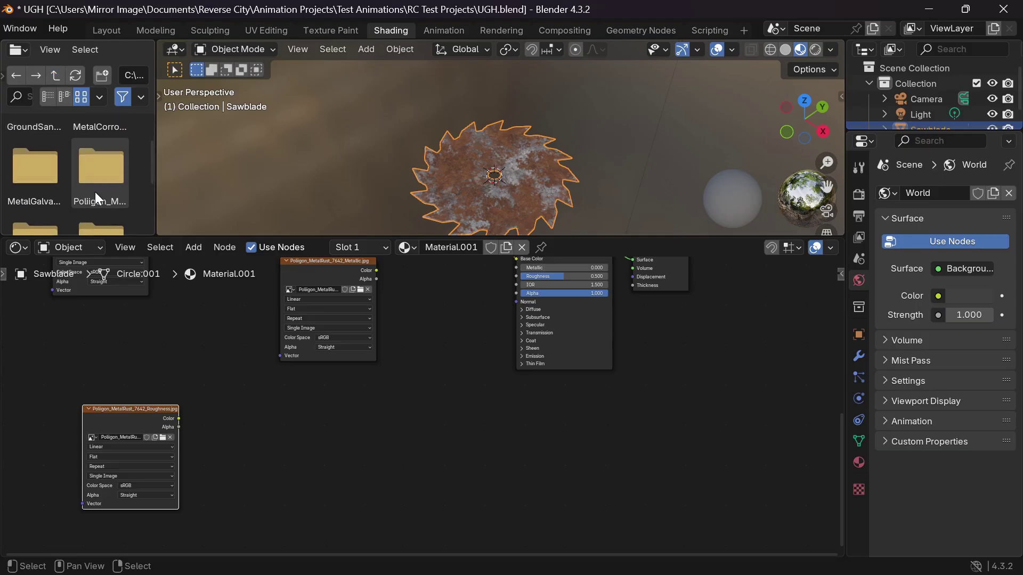
{"action": "double_click", "coordinate": [51, 174]}
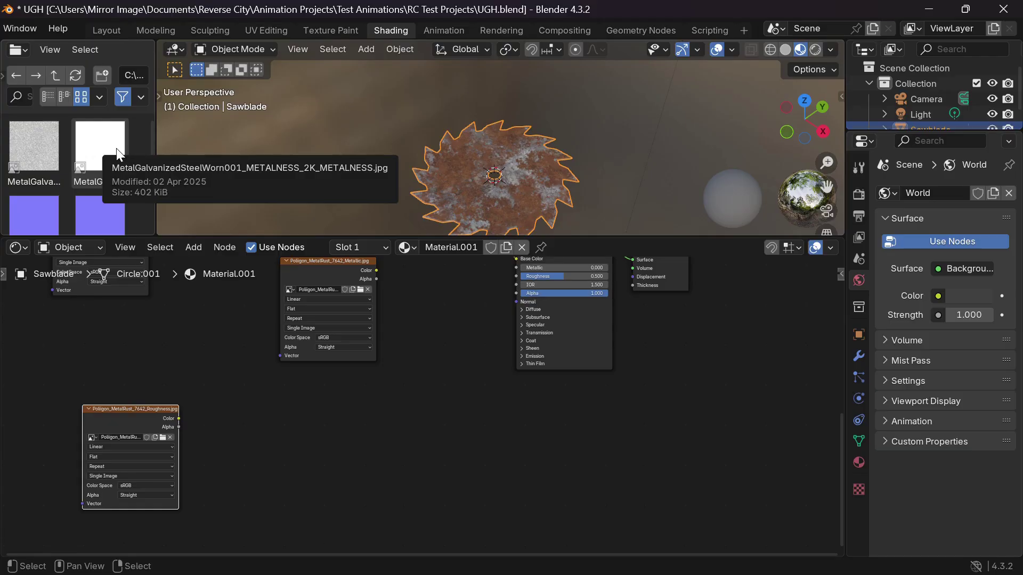
{"action": "left_click_drag", "start_coordinate": [116, 148], "coordinate": [326, 421]}
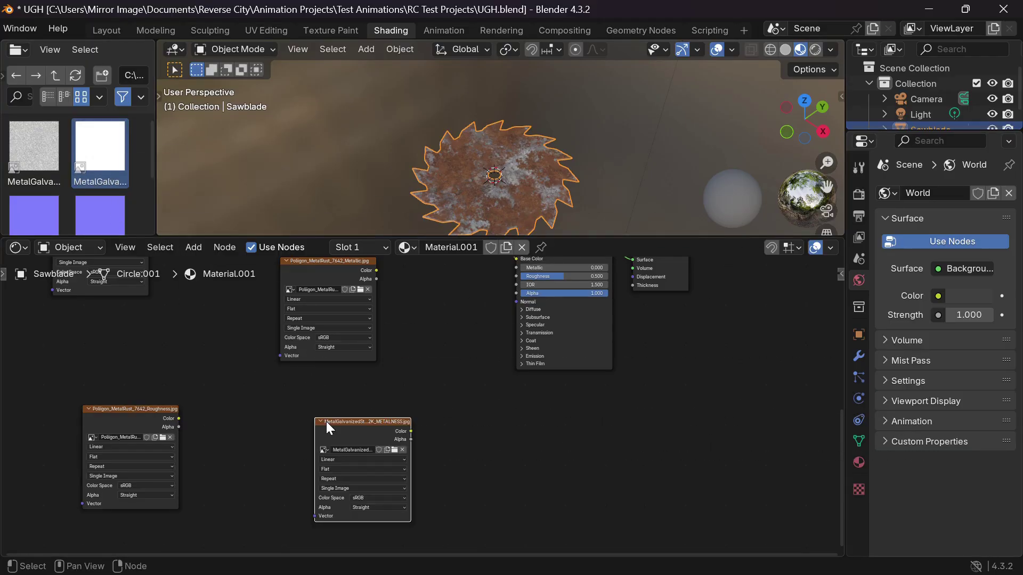
- Add the grey galvanized steel roughness map below the rust Roughness node, and place the steel metalness node under the rust Metallic node
{"action": "scroll", "coordinate": [97, 194], "scroll_direction": "down", "scroll_amount": 3}
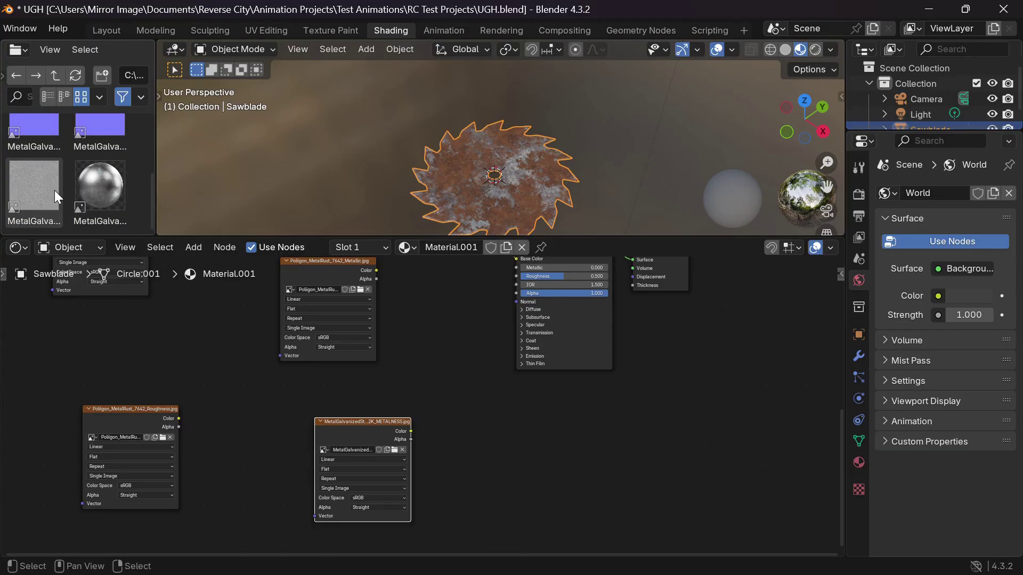
{"action": "left_click_drag", "start_coordinate": [54, 190], "coordinate": [96, 528]}
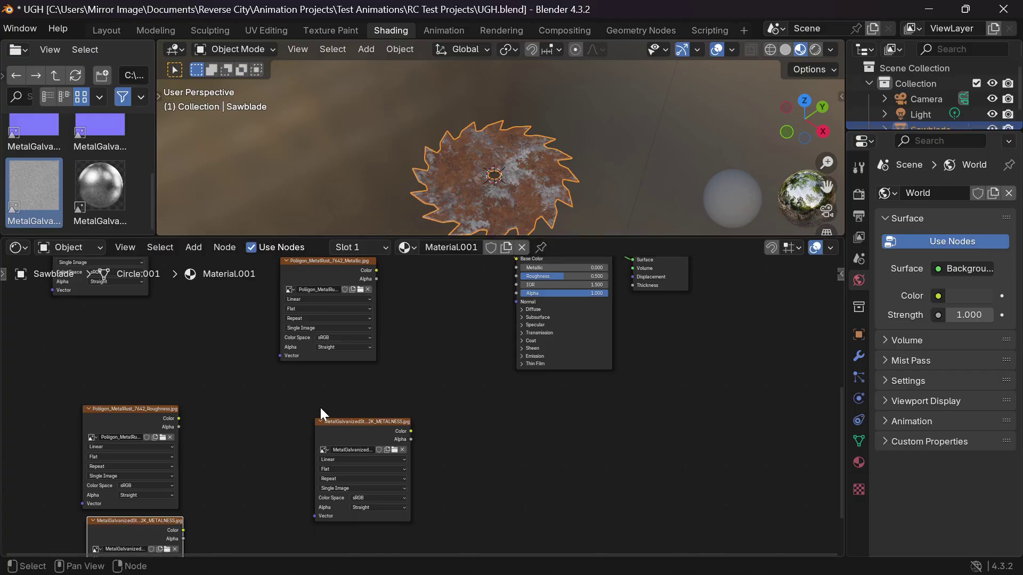
{"action": "left_click_drag", "start_coordinate": [346, 450], "coordinate": [312, 404]}
- Move the Principled BSDF and Material Output nodes together farther right to make room beside the metallic image nodes
{"action": "scroll", "coordinate": [452, 260], "scroll_direction": "up", "scroll_amount": 3}
{"action": "scroll", "coordinate": [451, 259], "scroll_direction": "right", "scroll_amount": 2}
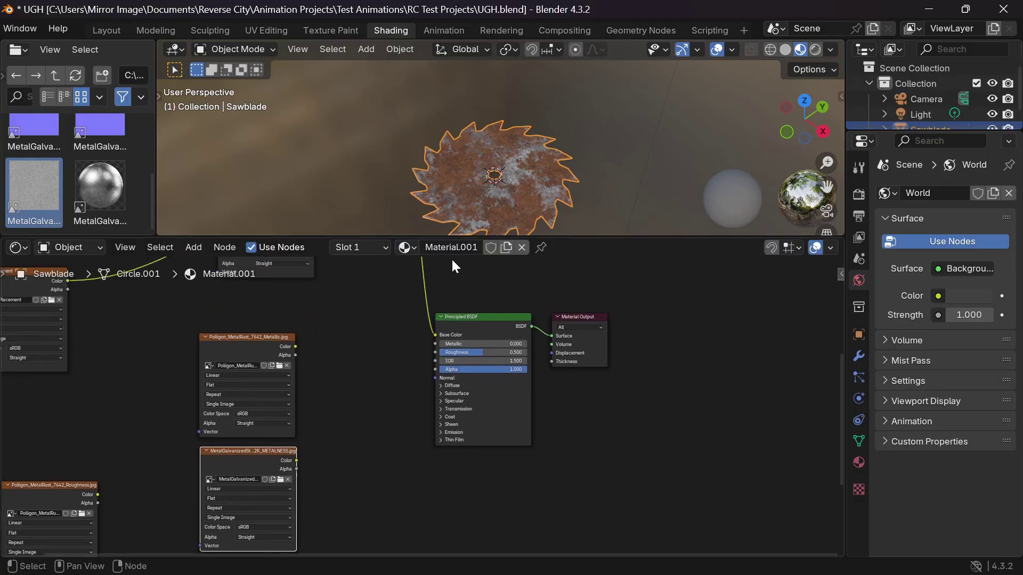
{"action": "left_click_drag", "start_coordinate": [456, 308], "coordinate": [551, 367]}
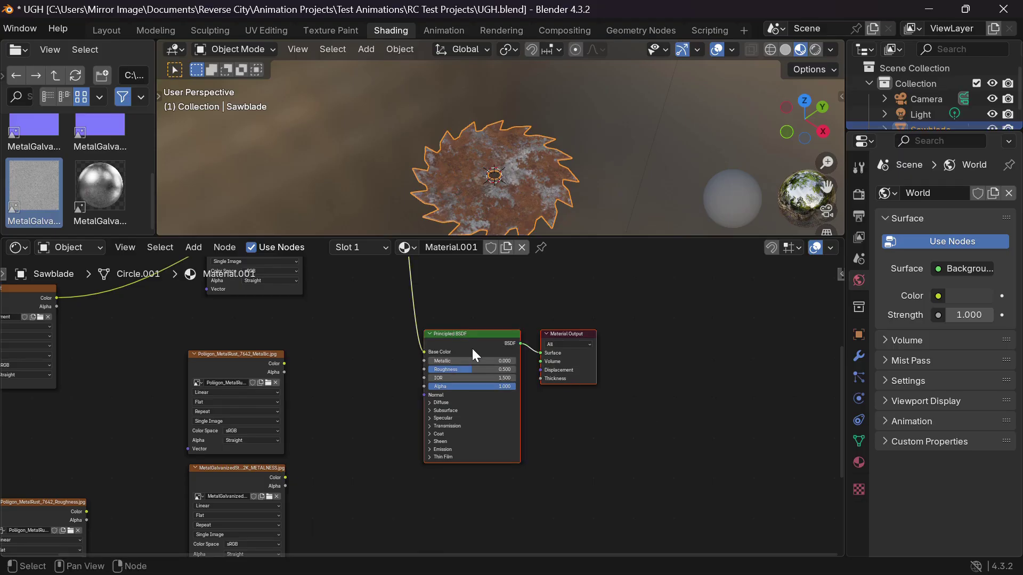
{"action": "left_click_drag", "start_coordinate": [472, 349], "coordinate": [697, 312]}
- Add a Color Ramp node just to the right of the Poliigon_MetalRust_7642_Metallic image node
{"action": "scroll", "coordinate": [375, 405], "scroll_direction": "down", "scroll_amount": 2}
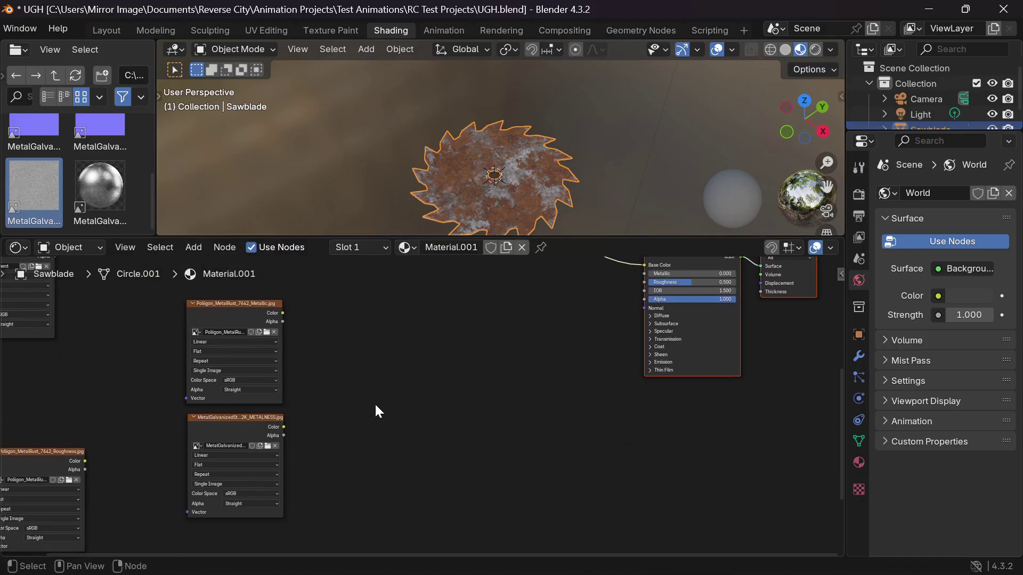
{"action": "key", "text": "shift+a"}
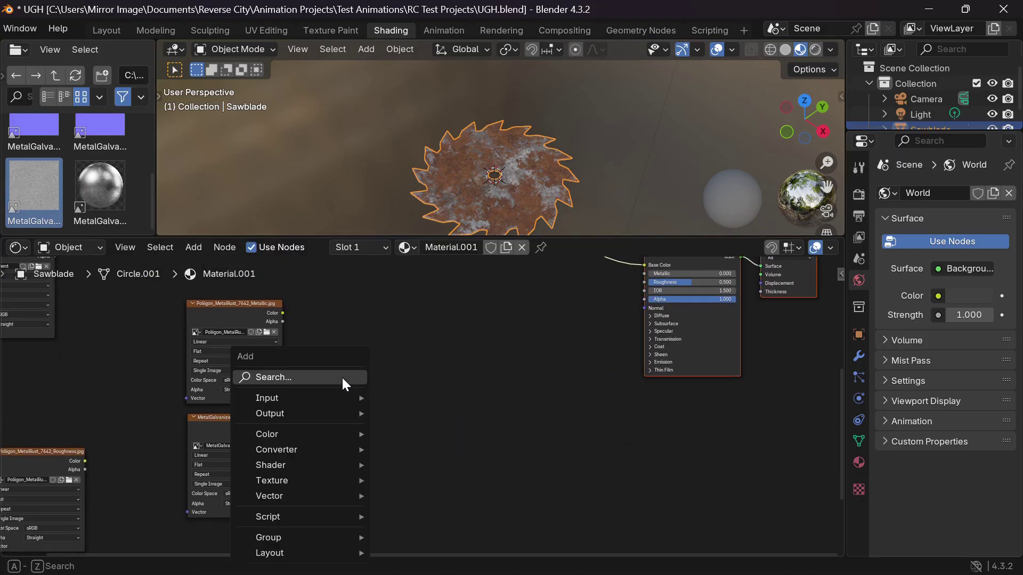
{"action": "type", "text": "color ramp"}
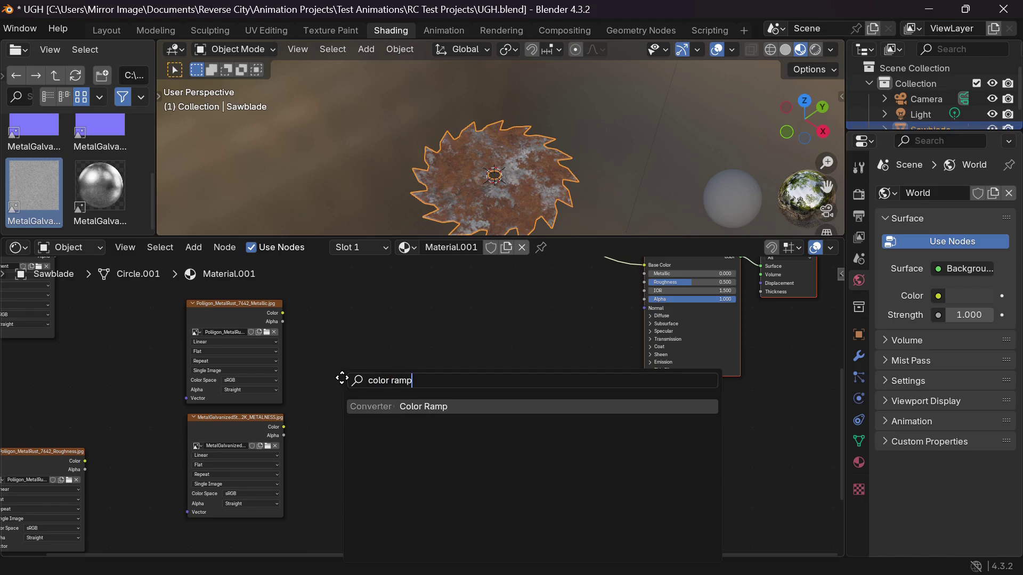
{"action": "key", "text": "Return"}
{"action": "left_click", "coordinate": [327, 308]}
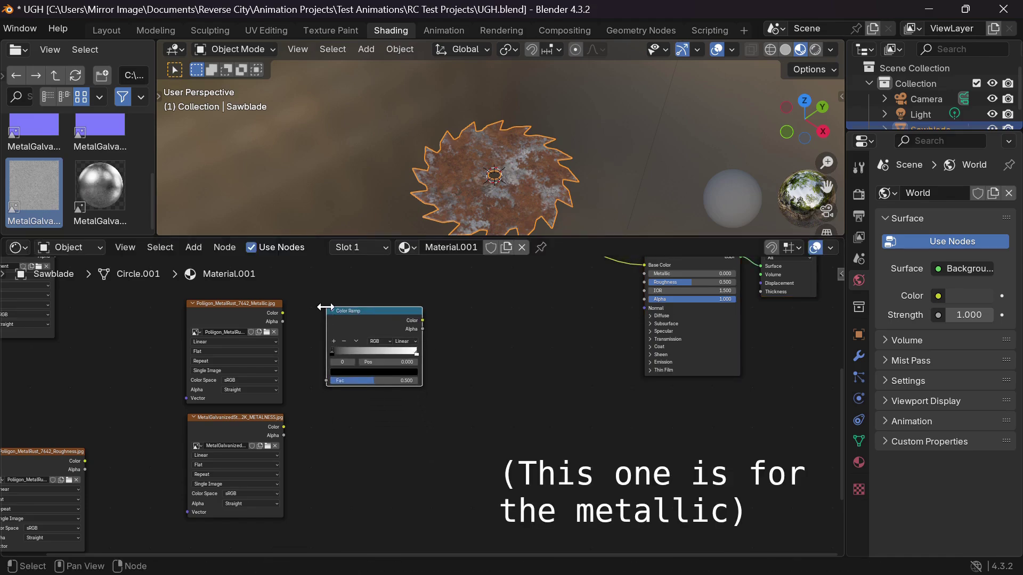
- Duplicate the Color Ramp beside the steel metalness node and connect each metallic image's Color output to its ramp's Fac
{"action": "key", "text": "shift+d"}
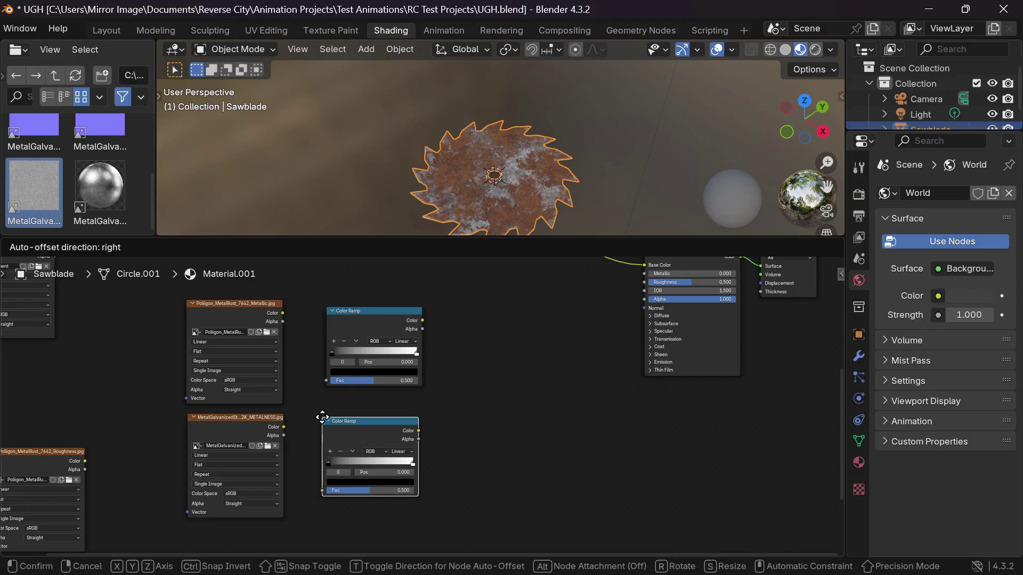
{"action": "left_click", "coordinate": [322, 416]}
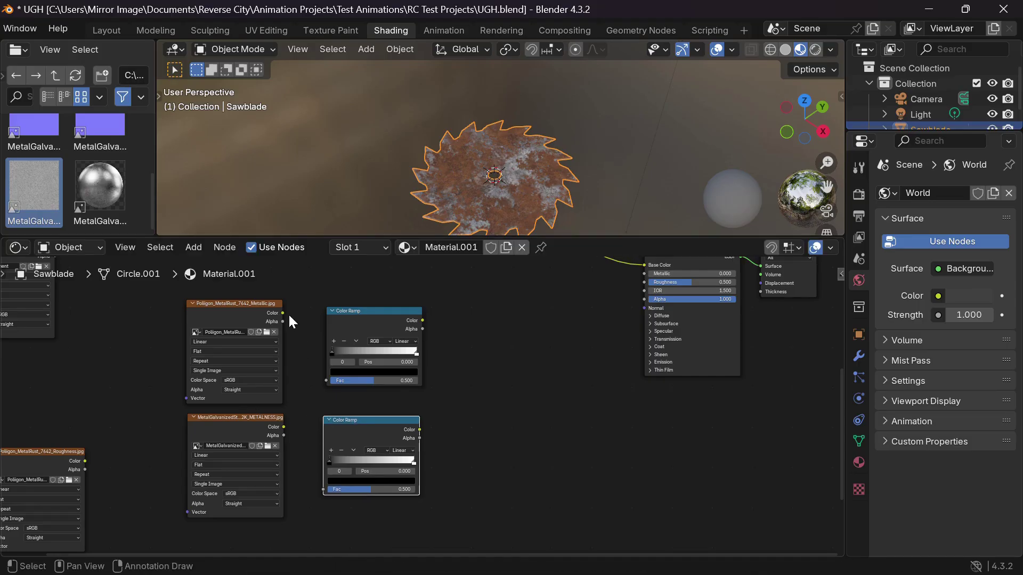
{"action": "left_click_drag", "start_coordinate": [285, 311], "coordinate": [320, 378]}
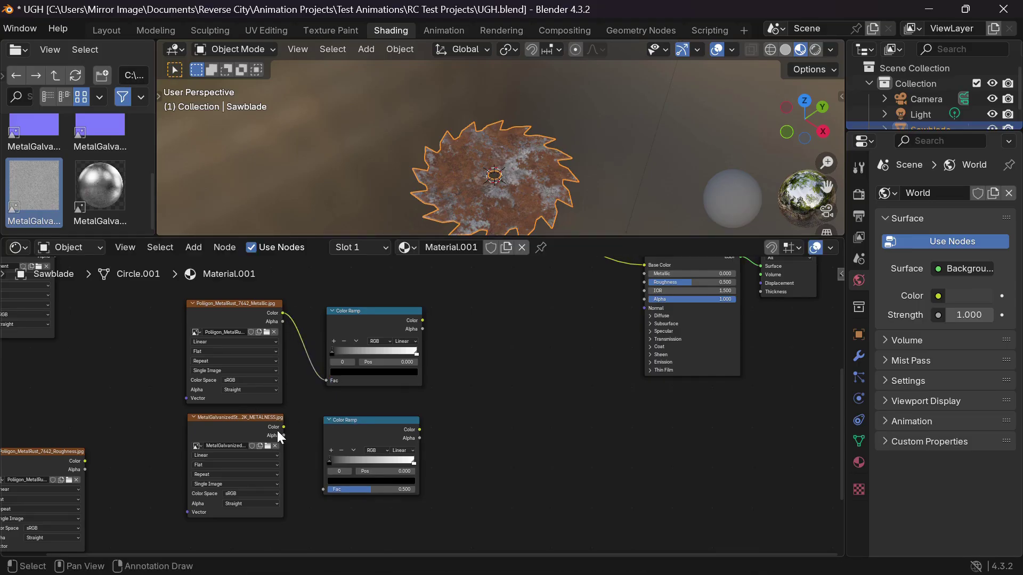
{"action": "left_click_drag", "start_coordinate": [283, 427], "coordinate": [321, 485]}
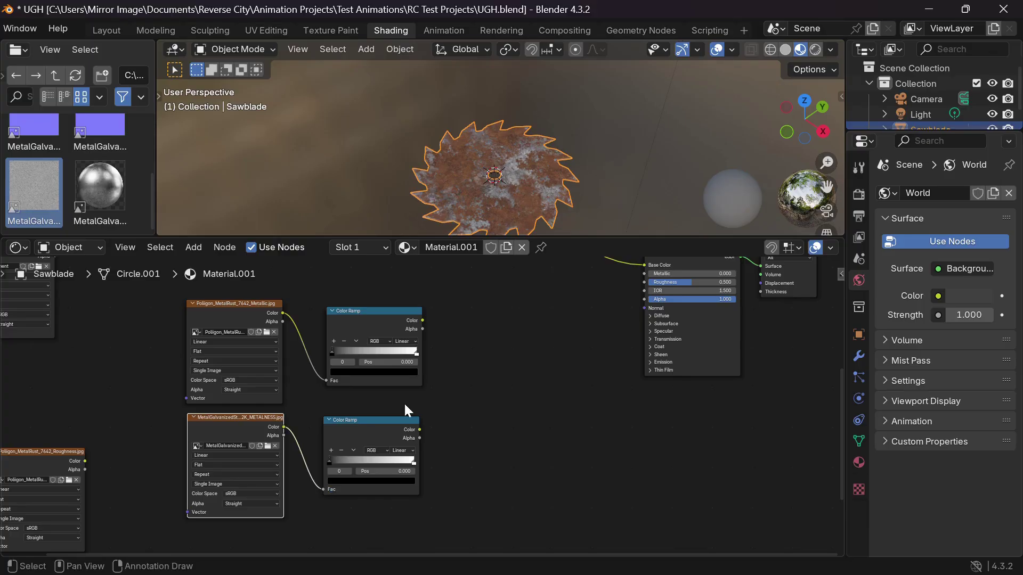
- Add a Mix Color node to the right of the two metallic Color Ramp nodes
{"action": "key", "text": "shift+a"}
{"action": "type", "text": "mix"}
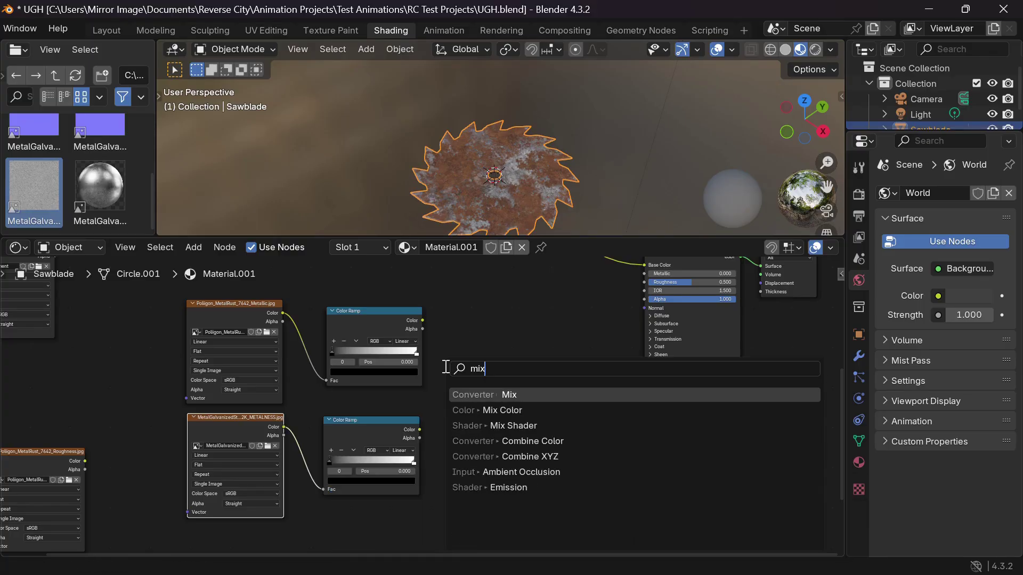
{"action": "type", "text": " sh"}
{"action": "key", "text": "BackSpace"}
{"action": "key", "text": "BackSpace"}
{"action": "type", "text": "col"}
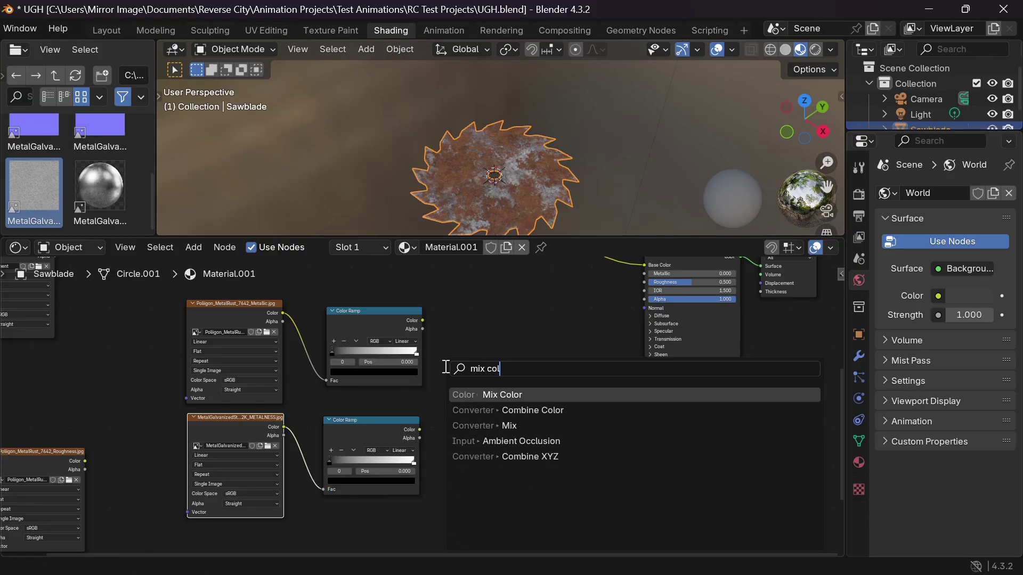
{"action": "key", "text": "Return"}
{"action": "left_click", "coordinate": [476, 338]}
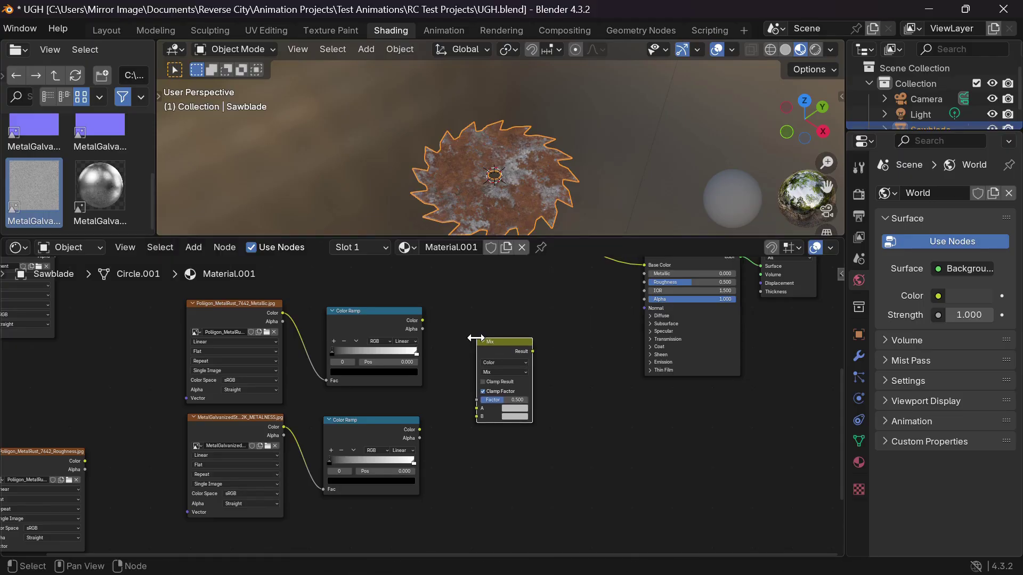
- Connect the rust metallic ramp to the Mix node's A, the steel metalness ramp to B, and the RustPlacement Color to Factor
{"action": "left_click_drag", "start_coordinate": [422, 320], "coordinate": [474, 408]}
{"action": "key", "text": "Escape"}
{"action": "left_click_drag", "start_coordinate": [419, 429], "coordinate": [476, 416]}
{"action": "scroll", "coordinate": [250, 360], "scroll_direction": "down", "scroll_amount": 3}
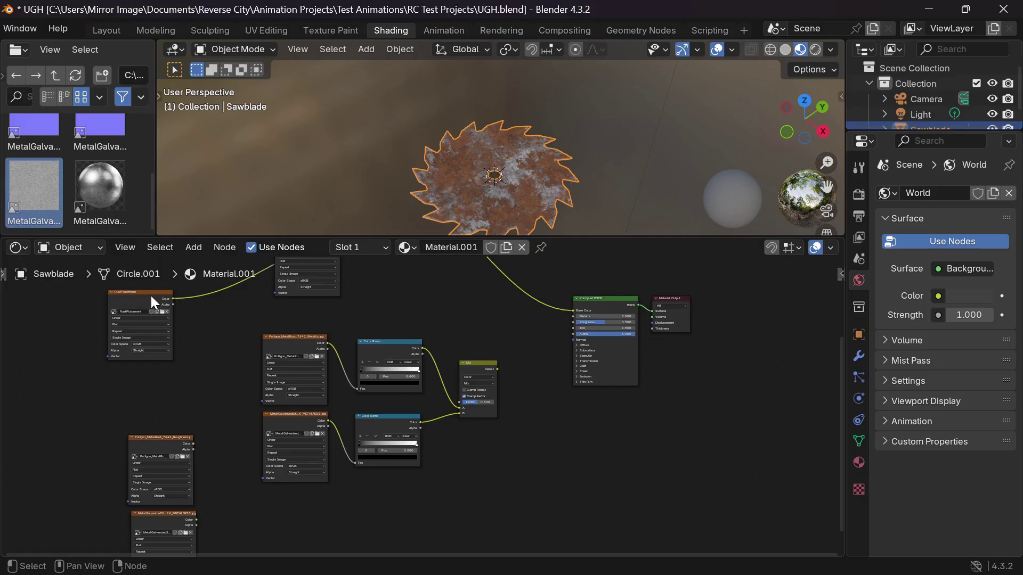
{"action": "left_click_drag", "start_coordinate": [174, 299], "coordinate": [457, 402]}
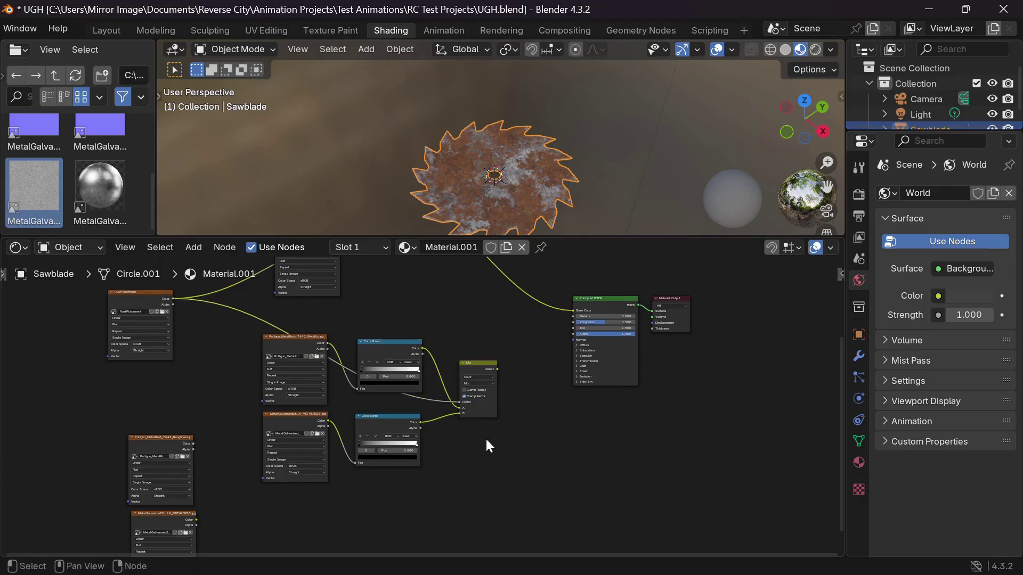
- Connect the metallic Mix node's Result to the Principled BSDF's Metallic input and check the sawblade's shading
{"action": "scroll", "coordinate": [485, 437], "scroll_direction": "up", "scroll_amount": 4}
{"action": "scroll", "coordinate": [485, 439], "scroll_direction": "up", "scroll_amount": 2}
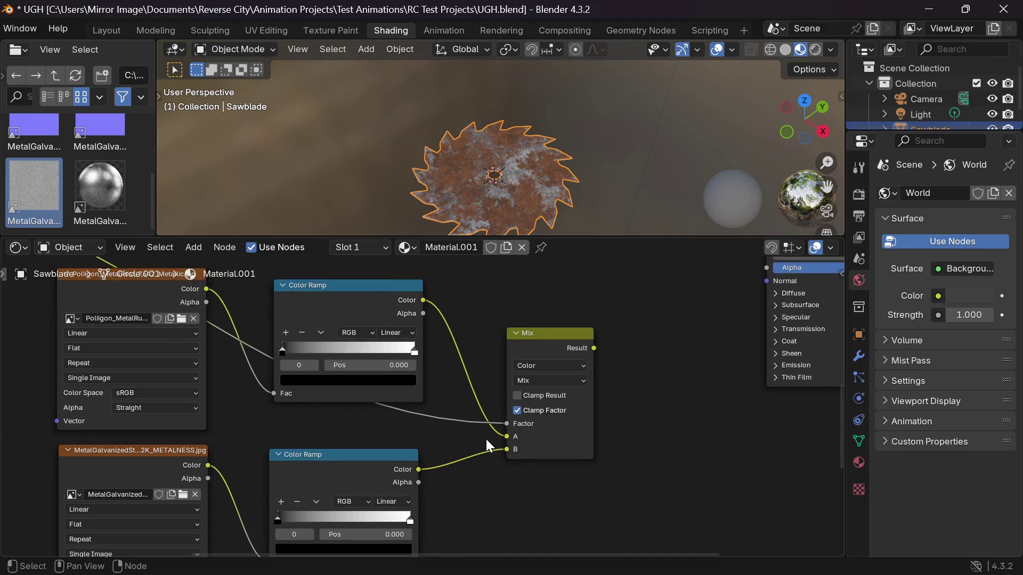
{"action": "scroll", "coordinate": [486, 439], "scroll_direction": "left", "scroll_amount": 2}
{"action": "scroll", "coordinate": [486, 439], "scroll_direction": "down", "scroll_amount": 1}
{"action": "scroll", "coordinate": [487, 445], "scroll_direction": "down", "scroll_amount": 1}
{"action": "scroll", "coordinate": [488, 445], "scroll_direction": "right", "scroll_amount": 3}
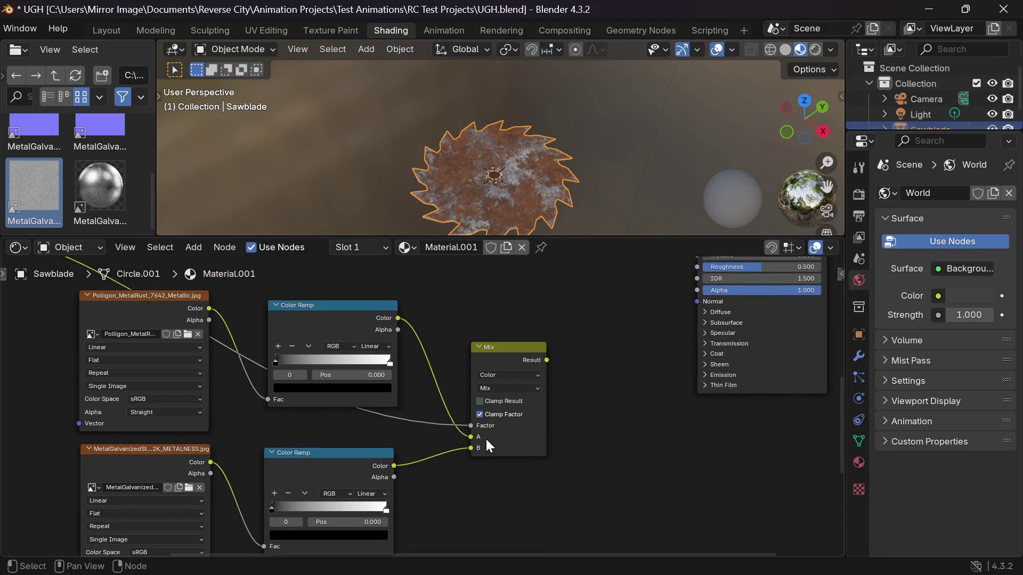
{"action": "scroll", "coordinate": [487, 445], "scroll_direction": "up", "scroll_amount": 4}
{"action": "scroll", "coordinate": [488, 445], "scroll_direction": "right", "scroll_amount": 1}
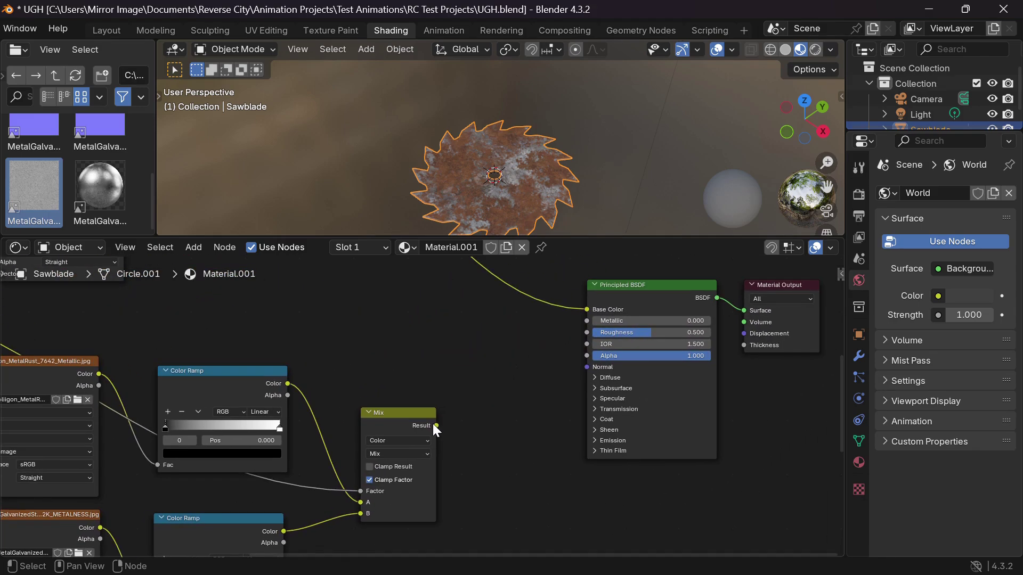
{"action": "left_click_drag", "start_coordinate": [435, 426], "coordinate": [586, 321]}
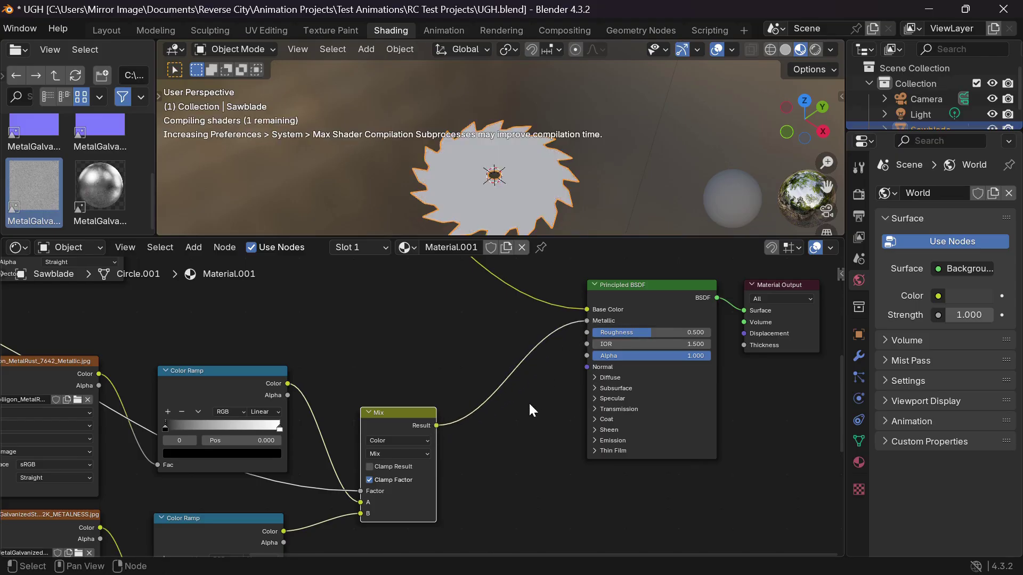
{"action": "scroll", "coordinate": [481, 456], "scroll_direction": "down", "scroll_amount": 1}
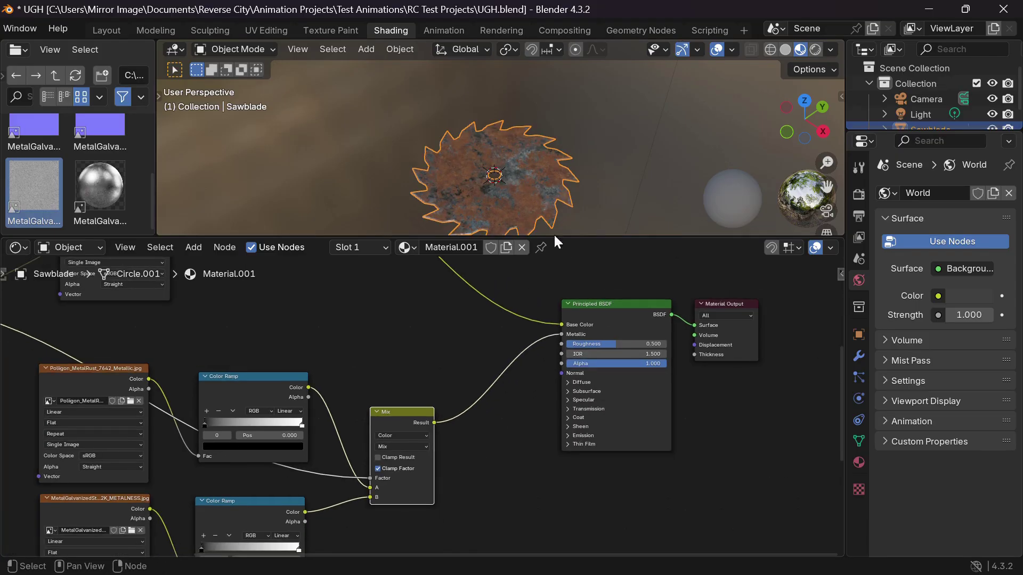
{"action": "key", "text": "space"}
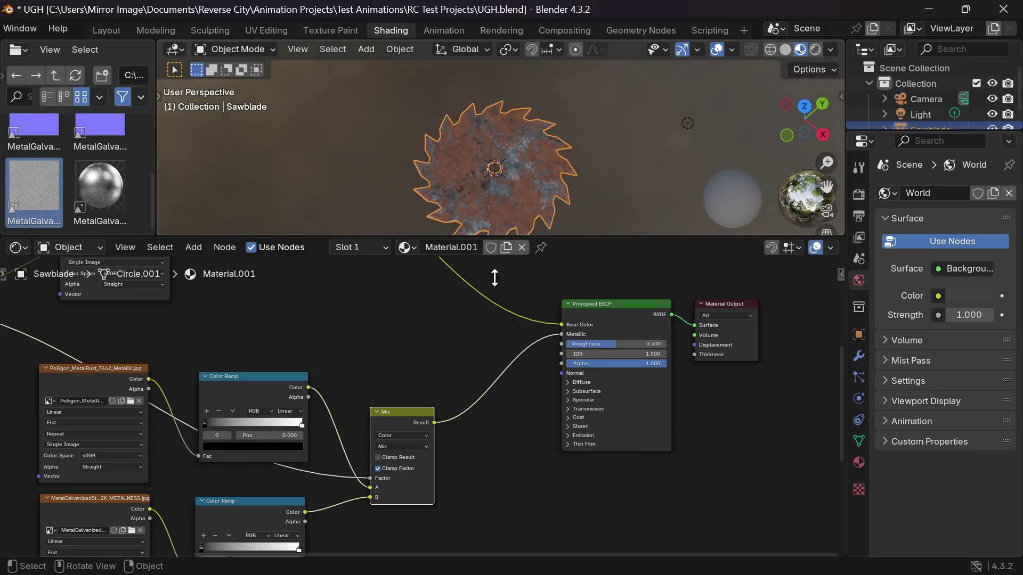
- Move the rust and galvanized steel roughness image nodes together farther right, below the metallic Color Ramps
{"action": "scroll", "coordinate": [461, 473], "scroll_direction": "down", "scroll_amount": 3}
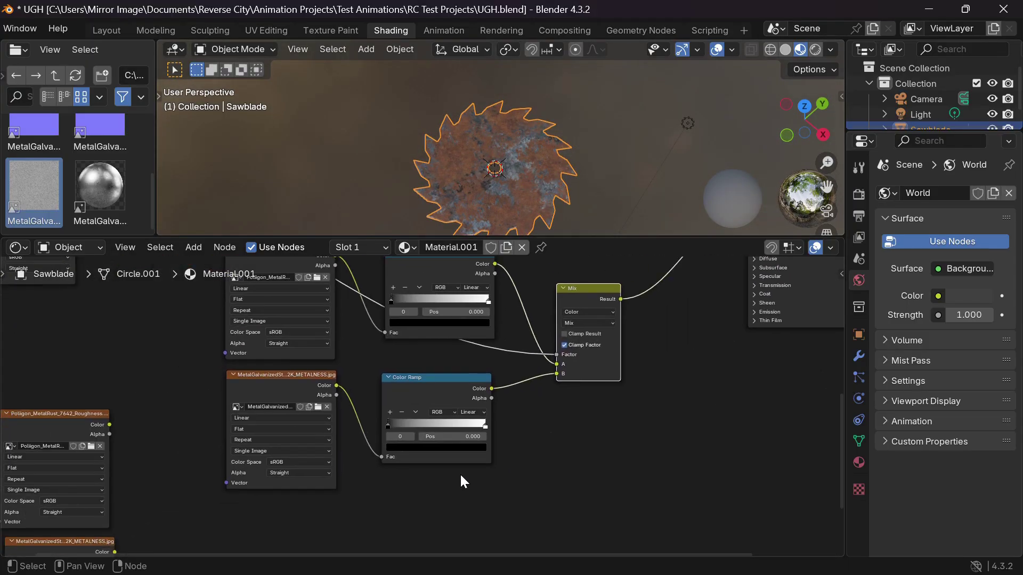
{"action": "scroll", "coordinate": [461, 481], "scroll_direction": "down", "scroll_amount": 3}
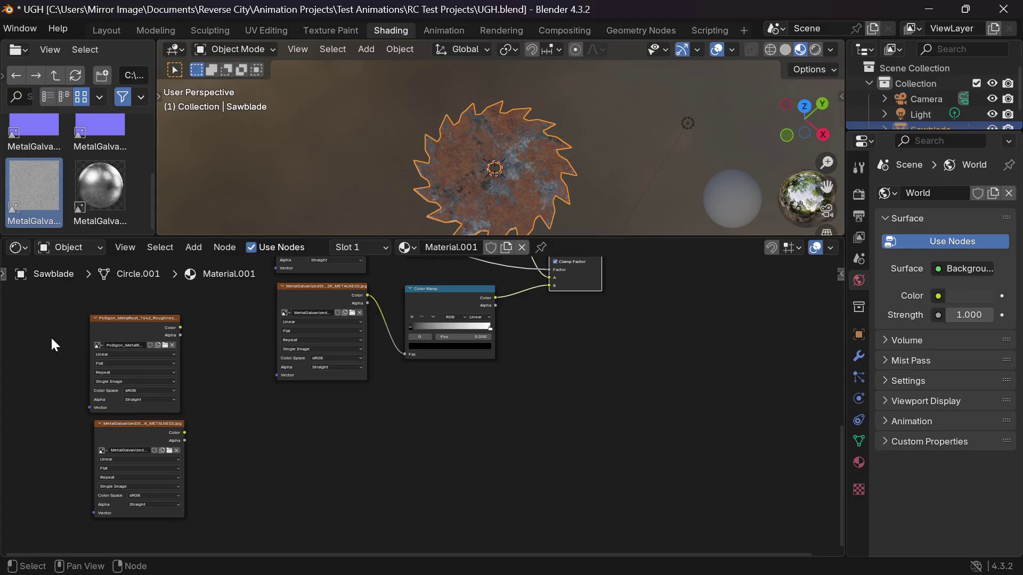
{"action": "left_click_drag", "start_coordinate": [51, 343], "coordinate": [218, 471]}
{"action": "left_click_drag", "start_coordinate": [133, 334], "coordinate": [429, 403]}
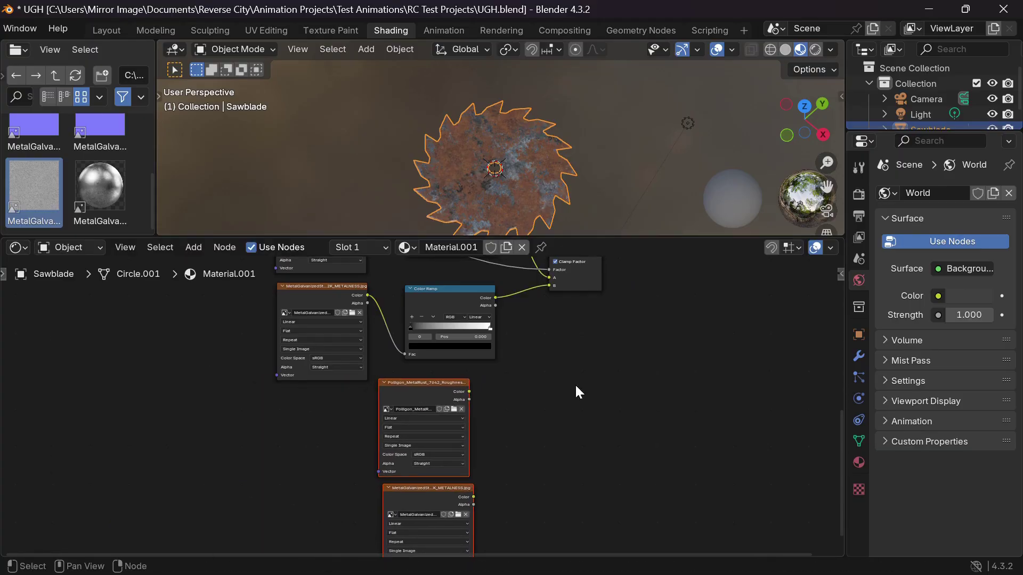
- Move the two metallic image nodes, their Color Ramps and the Mix node together farther left
{"action": "scroll", "coordinate": [574, 383], "scroll_direction": "up", "scroll_amount": 5}
{"action": "left_click_drag", "start_coordinate": [617, 338], "coordinate": [329, 392]}
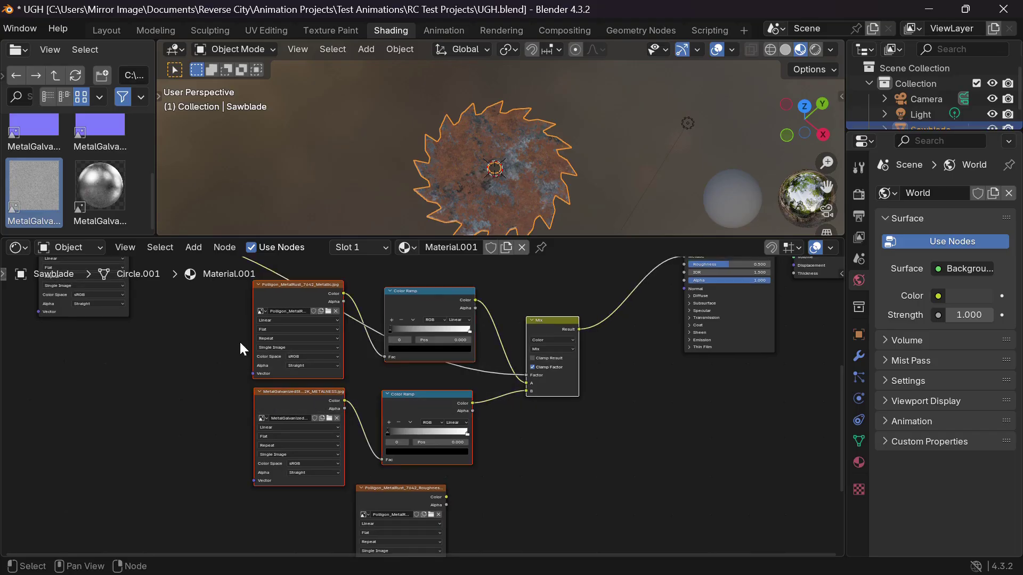
{"action": "key", "text": "g"}
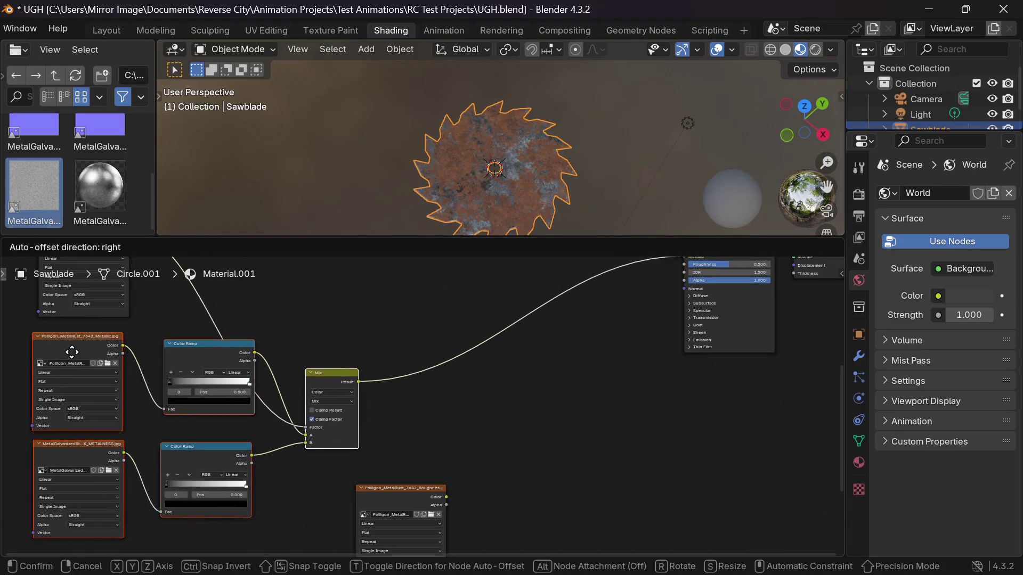
{"action": "left_click", "coordinate": [274, 406]}
- Raise the metallic Mix node and stack the rust and steel roughness image nodes just right of the metallic Color Ramps
{"action": "left_click_drag", "start_coordinate": [394, 497], "coordinate": [422, 430]}
{"action": "left_click_drag", "start_coordinate": [331, 393], "coordinate": [309, 302]}
{"action": "left_click_drag", "start_coordinate": [408, 430], "coordinate": [367, 415]}
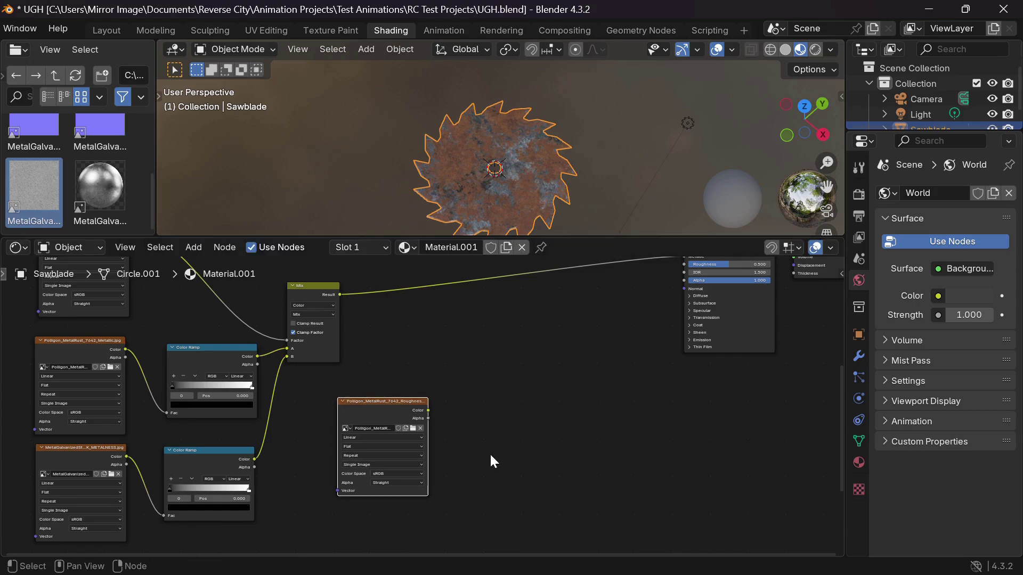
{"action": "scroll", "coordinate": [490, 453], "scroll_direction": "down", "scroll_amount": 3, "text": "shift"}
{"action": "left_click_drag", "start_coordinate": [405, 535], "coordinate": [386, 453]}
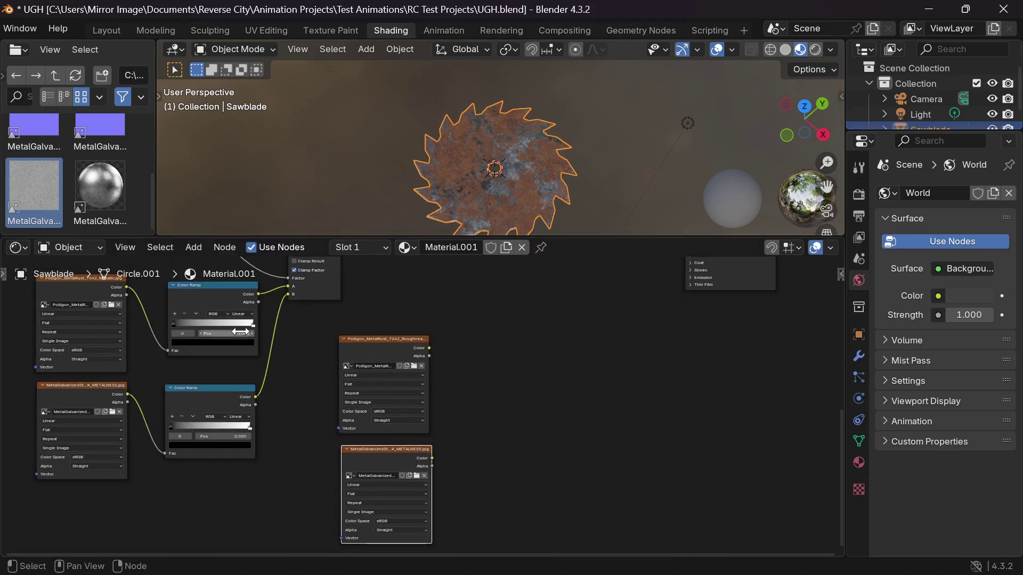
- Duplicate both Color Ramps beside the roughness image nodes and connect each roughness image's Color to its ramp's Fac
{"action": "left_click_drag", "start_coordinate": [156, 297], "coordinate": [219, 428]}
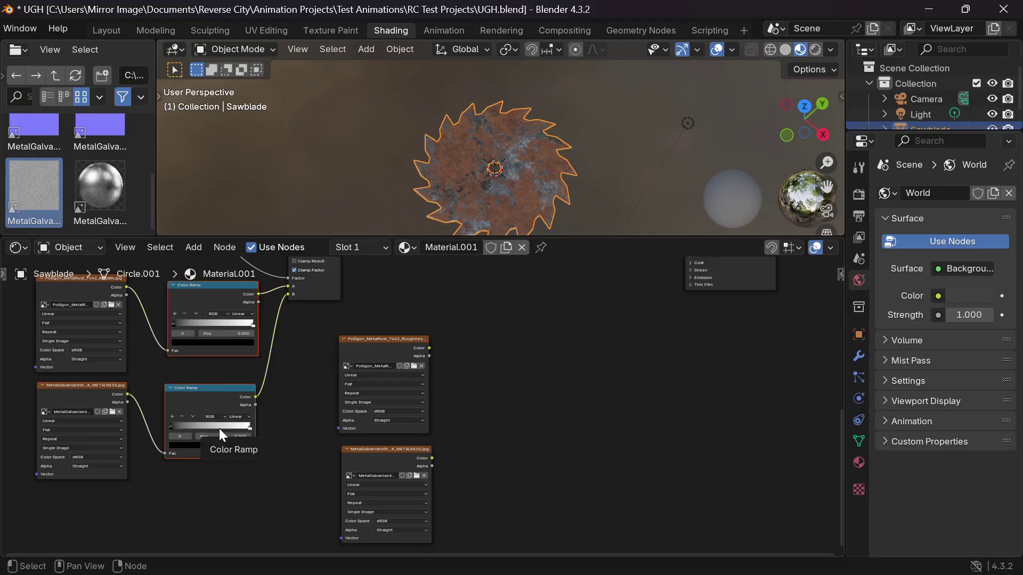
{"action": "key", "text": "g"}
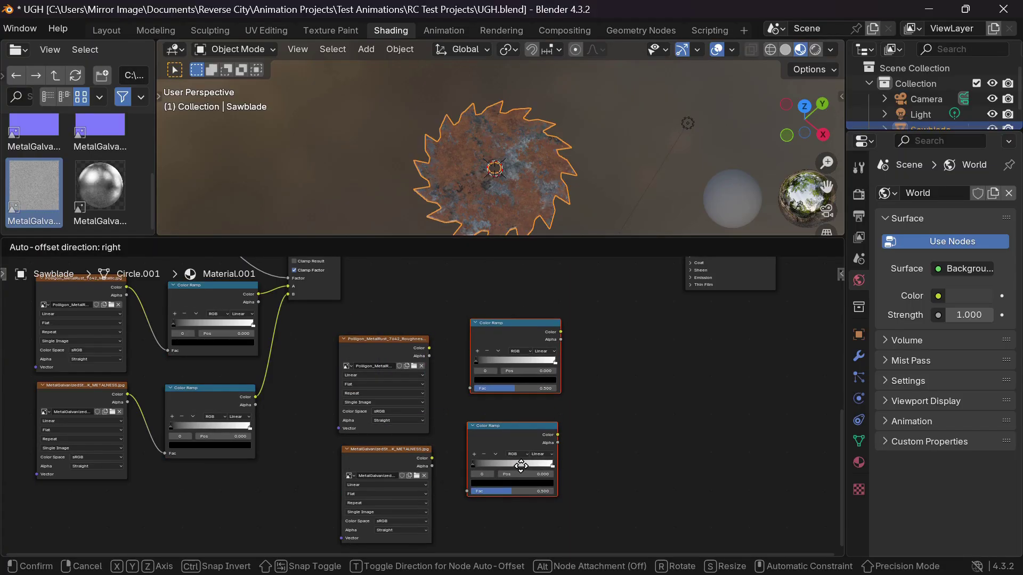
{"action": "left_click", "coordinate": [521, 466]}
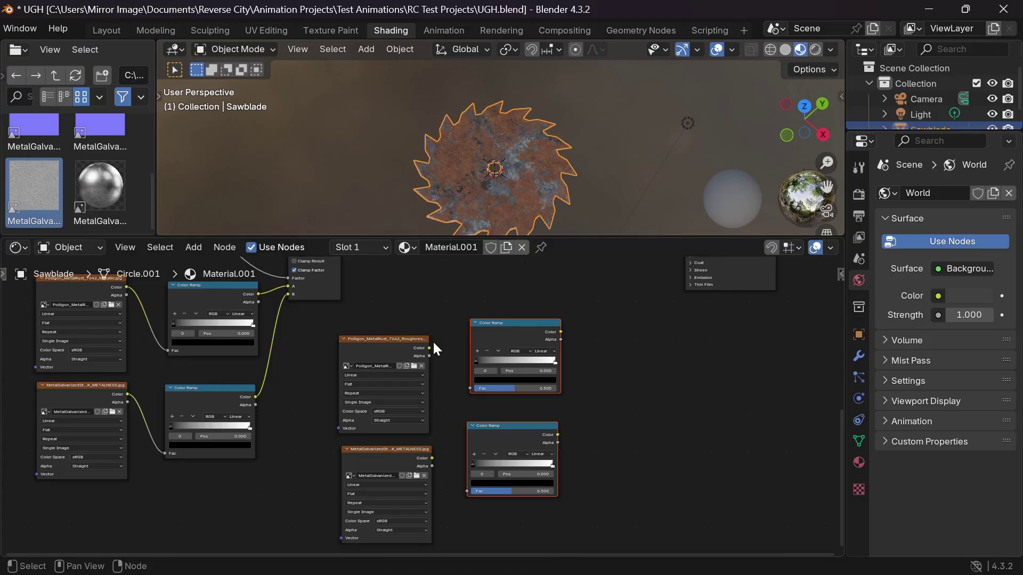
{"action": "left_click_drag", "start_coordinate": [430, 348], "coordinate": [469, 385]}
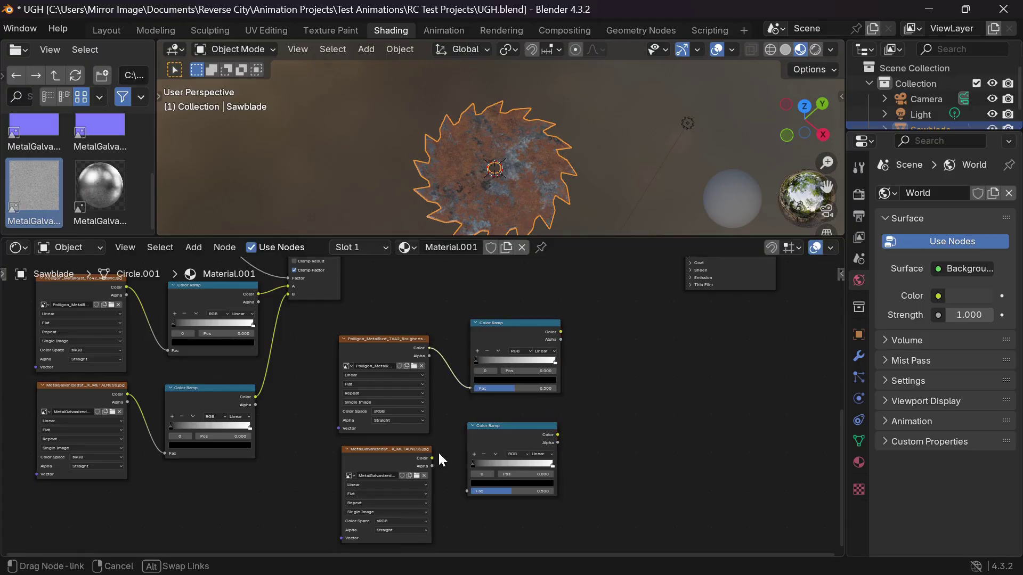
{"action": "left_click_drag", "start_coordinate": [432, 458], "coordinate": [468, 500]}
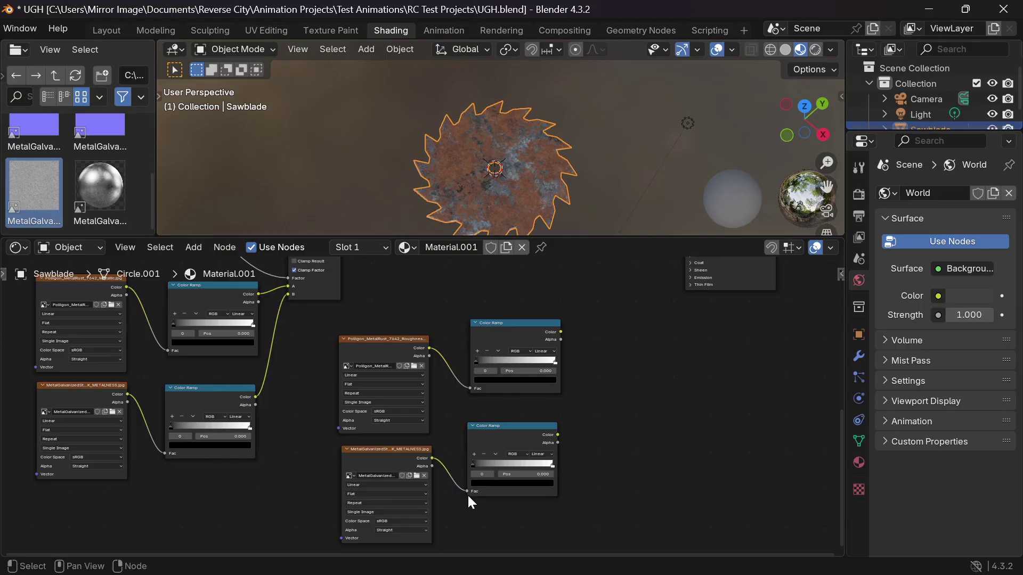
- Add a Mix Color node to the right of the two roughness Color Ramp nodes
{"action": "key", "text": "shift+a"}
{"action": "type", "text": "mix col"}
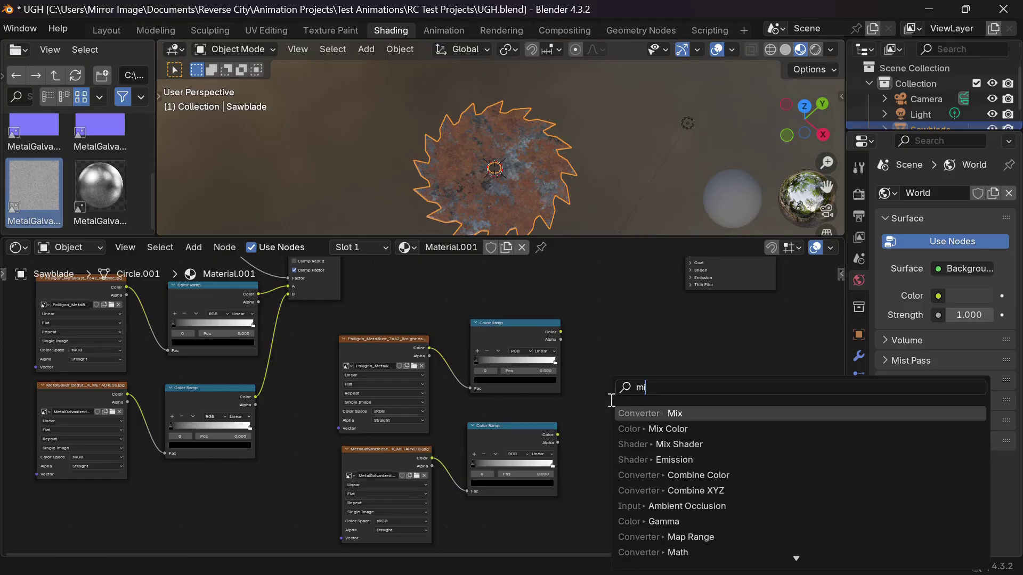
{"action": "key", "text": "Return"}
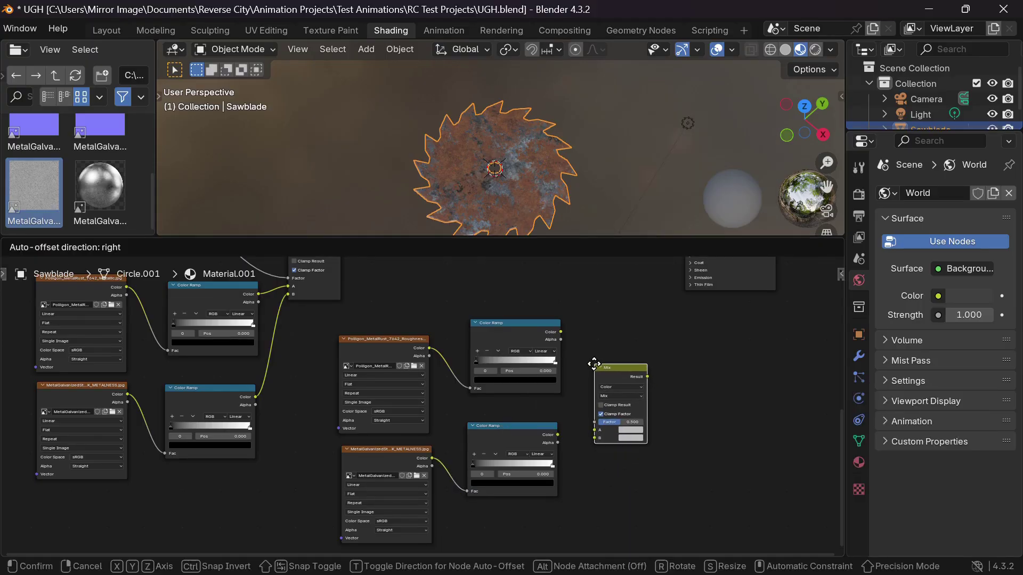
{"action": "left_click", "coordinate": [595, 365]}
- Connect the rust roughness ramp to the new Mix node's A, the steel roughness ramp to B, and the RustPlacement Color to Factor
{"action": "left_click_drag", "start_coordinate": [561, 331], "coordinate": [592, 437]}
{"action": "scroll", "coordinate": [391, 341], "scroll_direction": "down", "scroll_amount": 2}
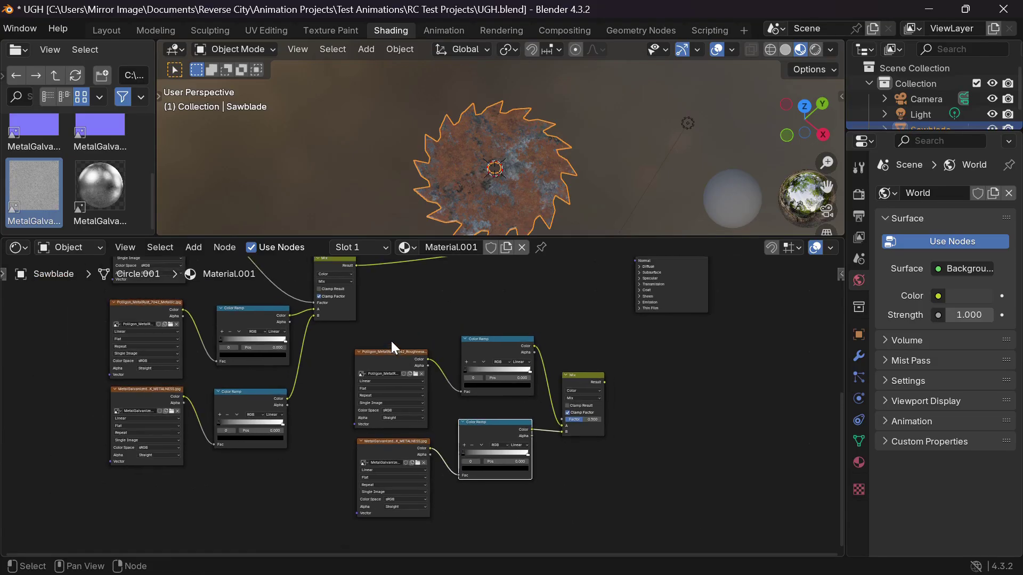
{"action": "scroll", "coordinate": [391, 341], "scroll_direction": "up", "scroll_amount": 3, "text": "shift"}
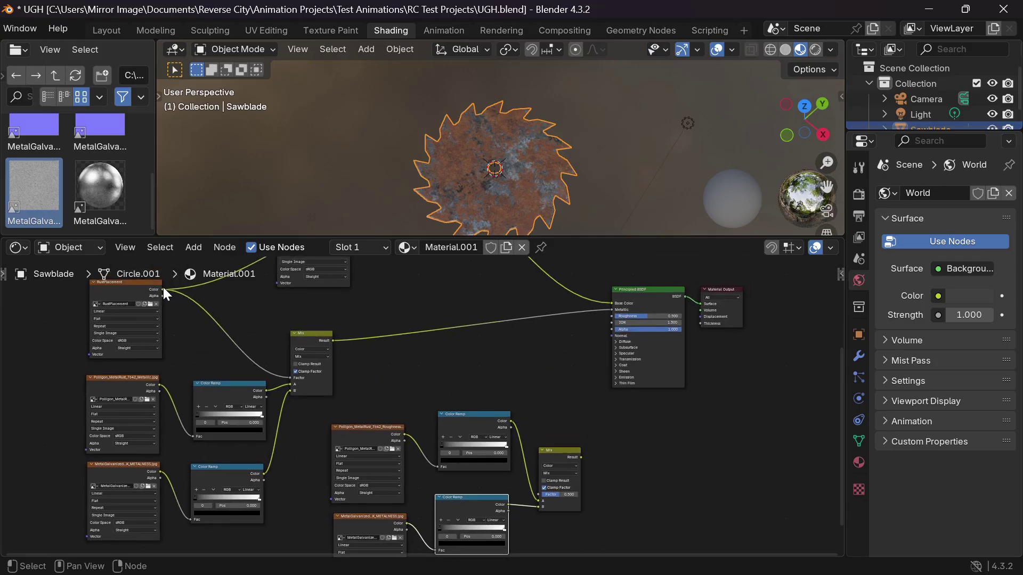
{"action": "left_click_drag", "start_coordinate": [163, 289], "coordinate": [532, 497]}
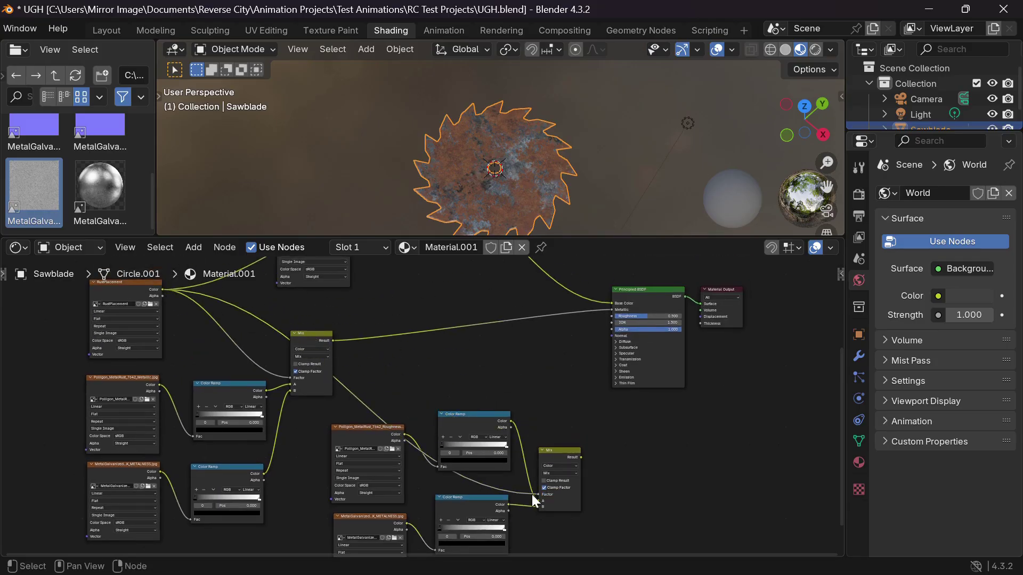
- Connect the roughness Mix node's Result to the Principled BSDF's Roughness input
{"action": "scroll", "coordinate": [634, 488], "scroll_direction": "right", "scroll_amount": 3}
{"action": "scroll", "coordinate": [634, 490], "scroll_direction": "up", "scroll_amount": 1, "text": "shift"}
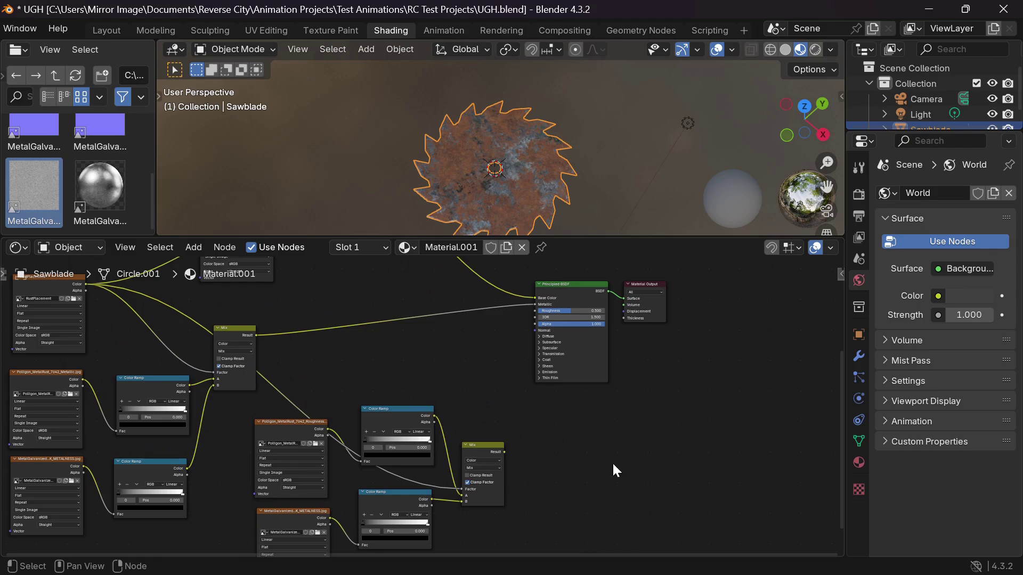
{"action": "left_click_drag", "start_coordinate": [503, 450], "coordinate": [528, 312]}
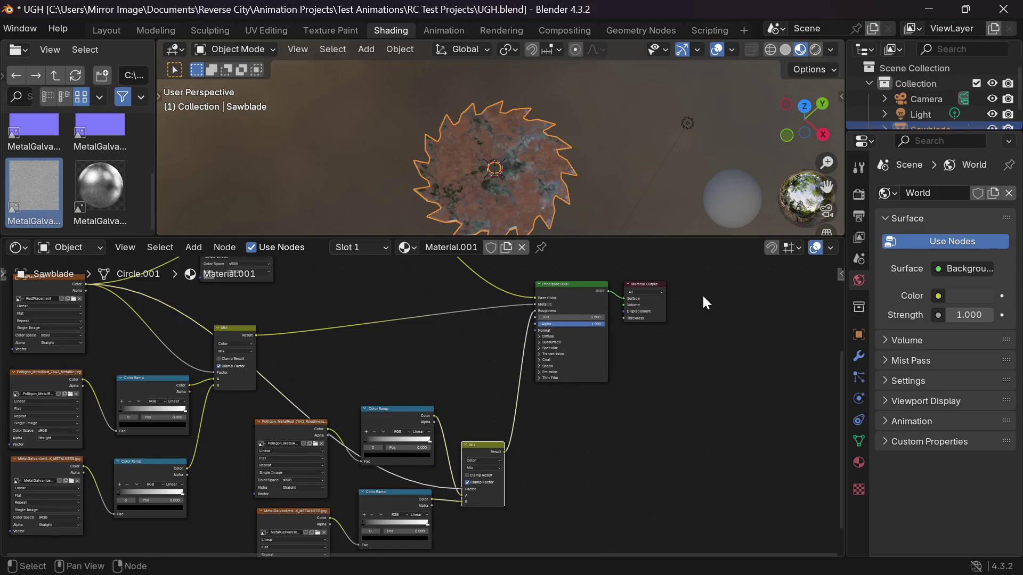
- Move the Principled BSDF and Material Output nodes farther right to free space beside the roughness Mix node
{"action": "left_click_drag", "start_coordinate": [702, 295], "coordinate": [735, 306]}
{"action": "middle_click_drag", "start_coordinate": [555, 181], "coordinate": [555, 186]}
{"action": "middle_click_drag", "start_coordinate": [521, 407], "coordinate": [522, 404]}
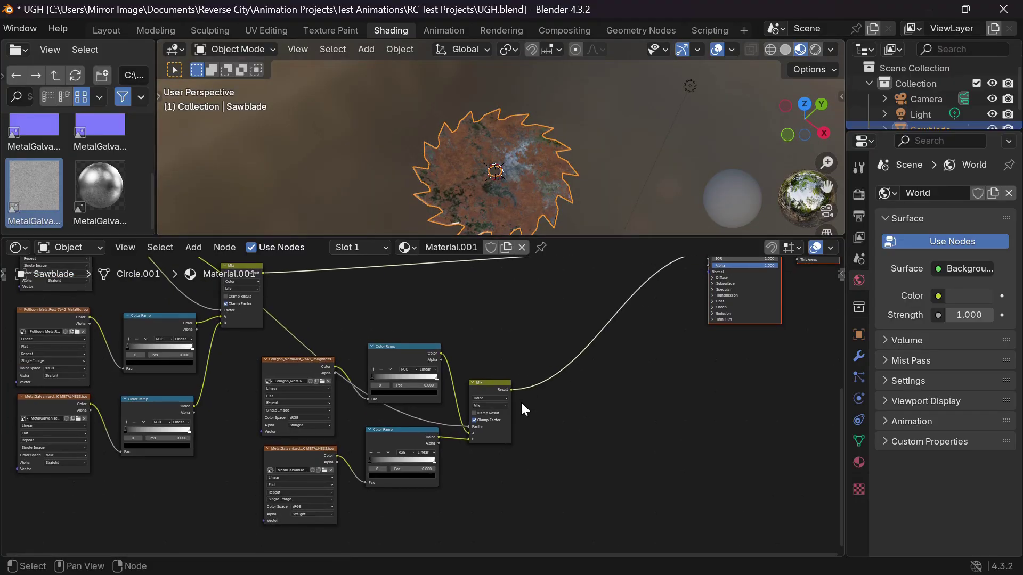
- Shift the Principled BSDF and Material Output nodes still farther right, away from the texture mixing nodes
{"action": "scroll", "coordinate": [521, 403], "scroll_direction": "down", "scroll_amount": 2}
{"action": "middle_click_drag", "start_coordinate": [590, 395], "coordinate": [398, 370]}
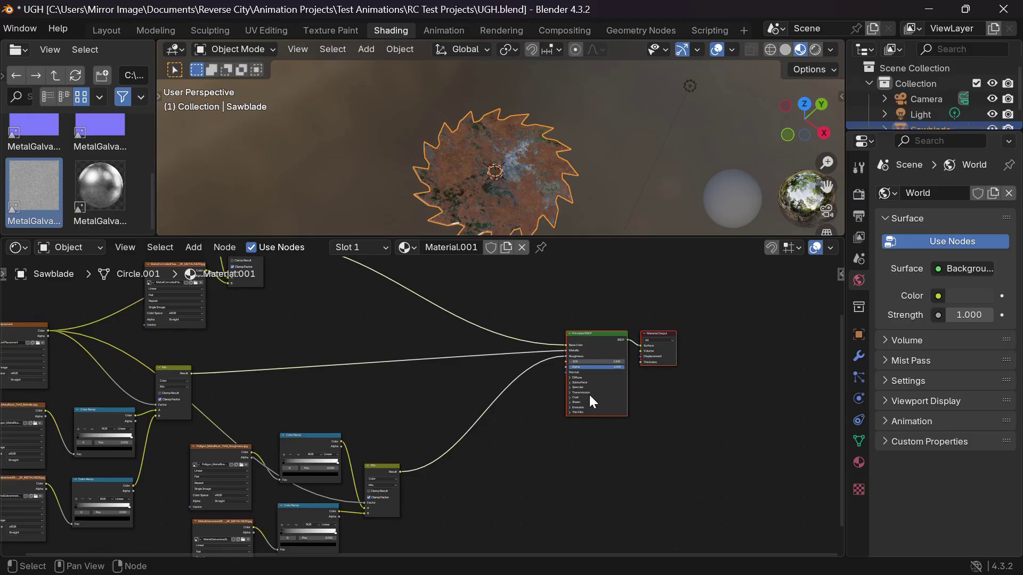
{"action": "middle_click_drag", "start_coordinate": [602, 467], "coordinate": [571, 440]}
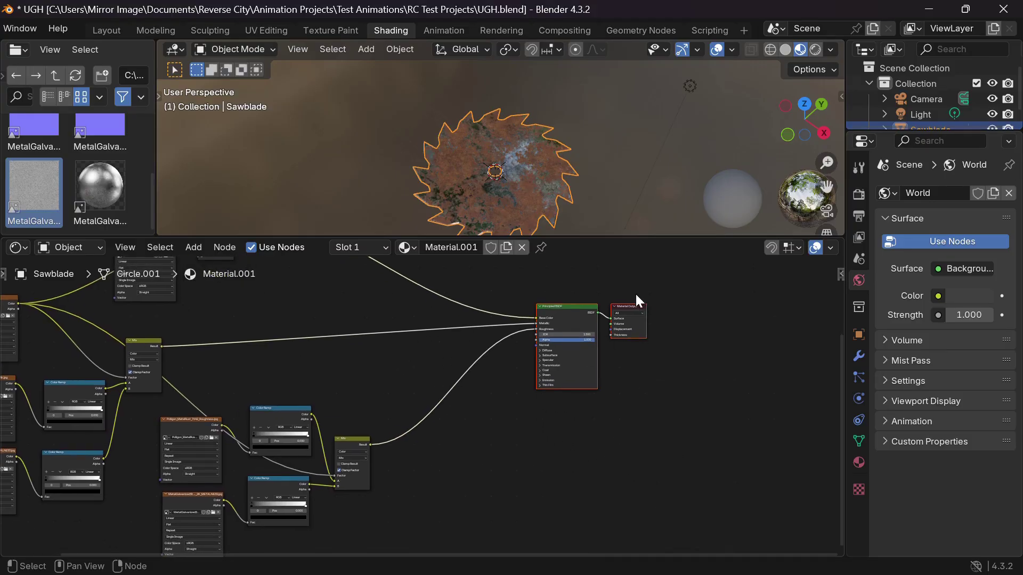
{"action": "left_click_drag", "start_coordinate": [566, 316], "coordinate": [684, 306]}
{"action": "middle_click_drag", "start_coordinate": [538, 432], "coordinate": [562, 375]}
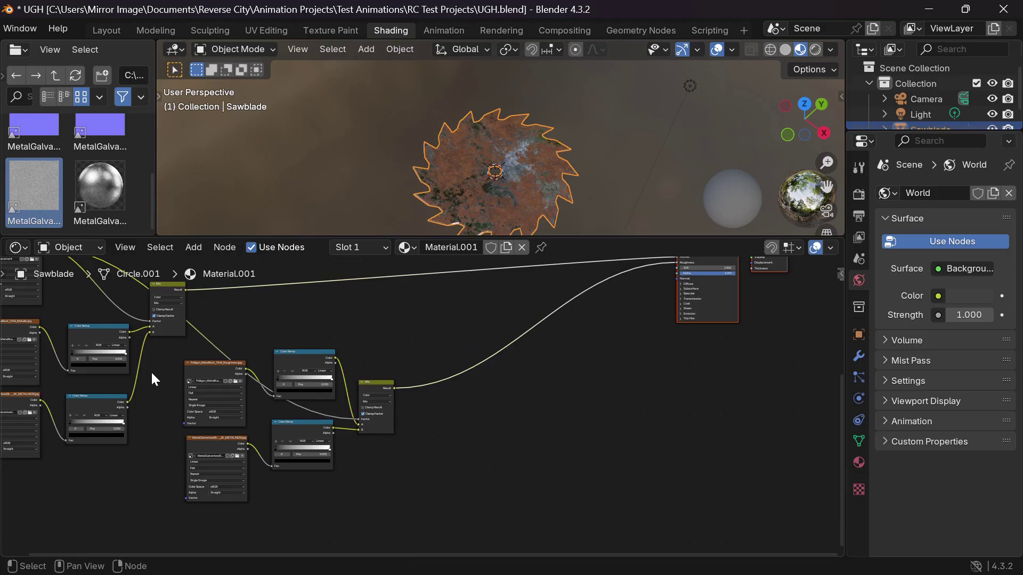
- Move the roughness textures, ramps and Mix node up closer to the metallic group, and move Material Output farther from the Principled BSDF
{"action": "left_click_drag", "start_coordinate": [152, 371], "coordinate": [377, 472]}
{"action": "left_click_drag", "start_coordinate": [219, 369], "coordinate": [249, 316]}
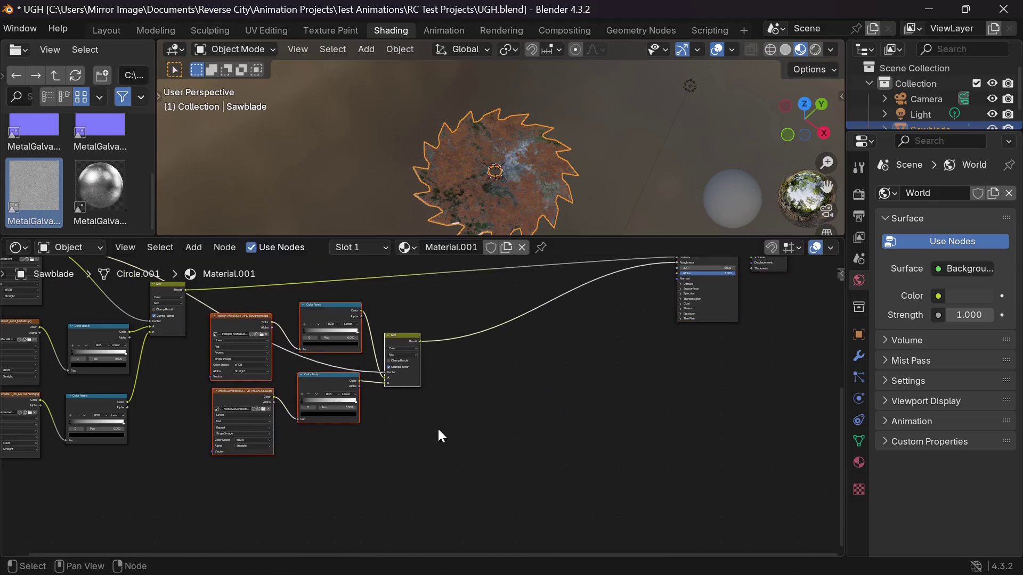
{"action": "key", "text": "Home"}
{"action": "scroll", "coordinate": [438, 430], "scroll_direction": "down", "scroll_amount": 2}
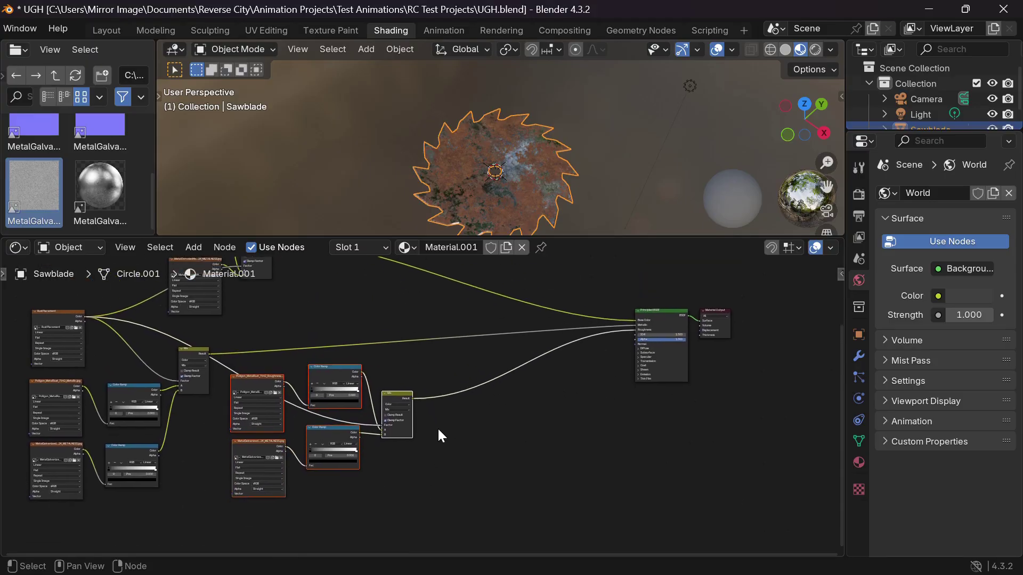
{"action": "scroll", "coordinate": [438, 430], "scroll_direction": "up", "scroll_amount": 5}
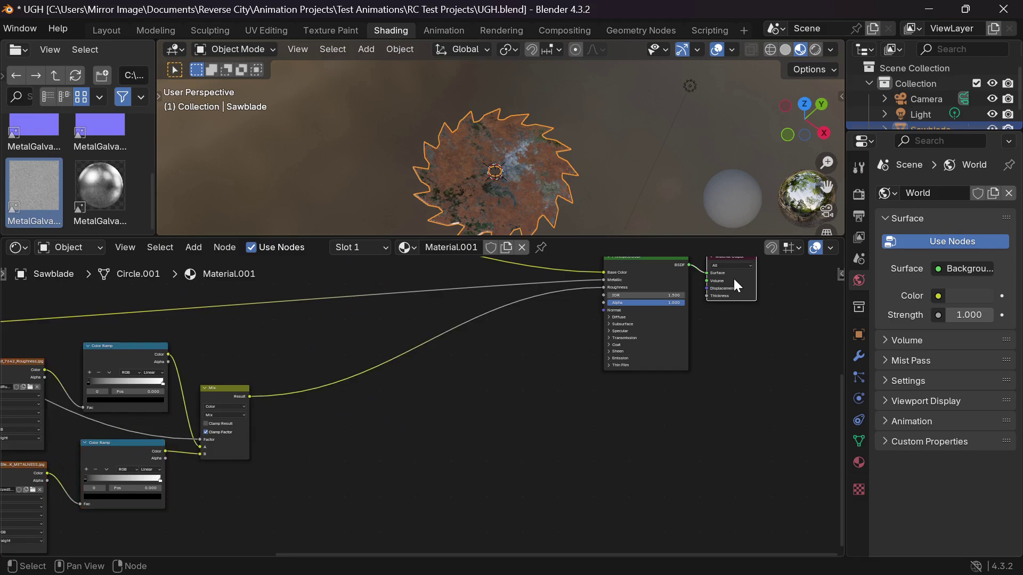
{"action": "left_click_drag", "start_coordinate": [735, 280], "coordinate": [781, 297]}
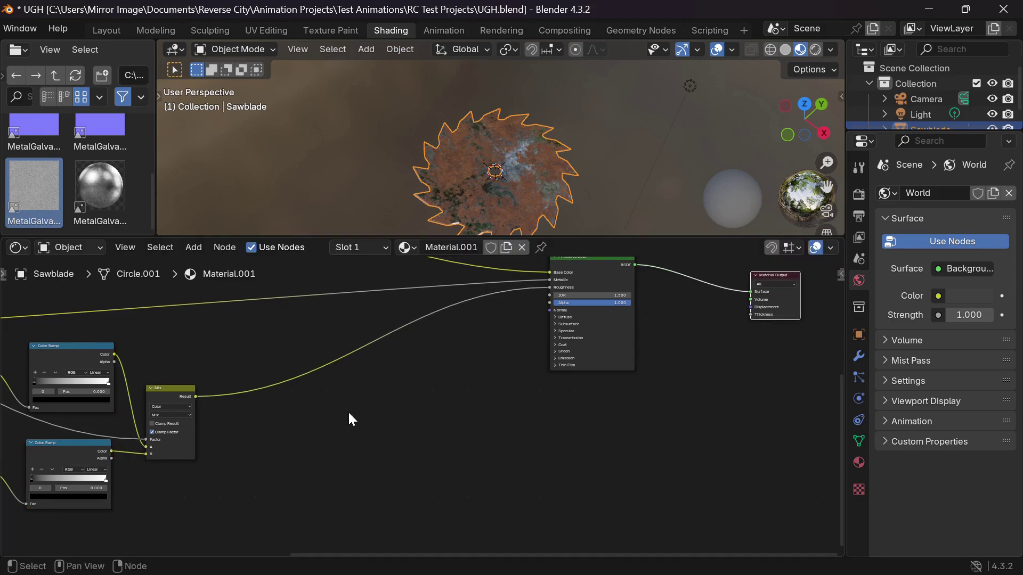
- Add the MetalGalvanizedSteelWorn001_NRM_2K_METALNESS.jpg normal map as an image texture in the empty area below the Principled BSDF
{"action": "scroll", "coordinate": [347, 410], "scroll_direction": "left", "scroll_amount": 3}
{"action": "scroll", "coordinate": [347, 411], "scroll_direction": "down", "scroll_amount": 2}
{"action": "scroll", "coordinate": [90, 159], "scroll_direction": "down", "scroll_amount": 4}
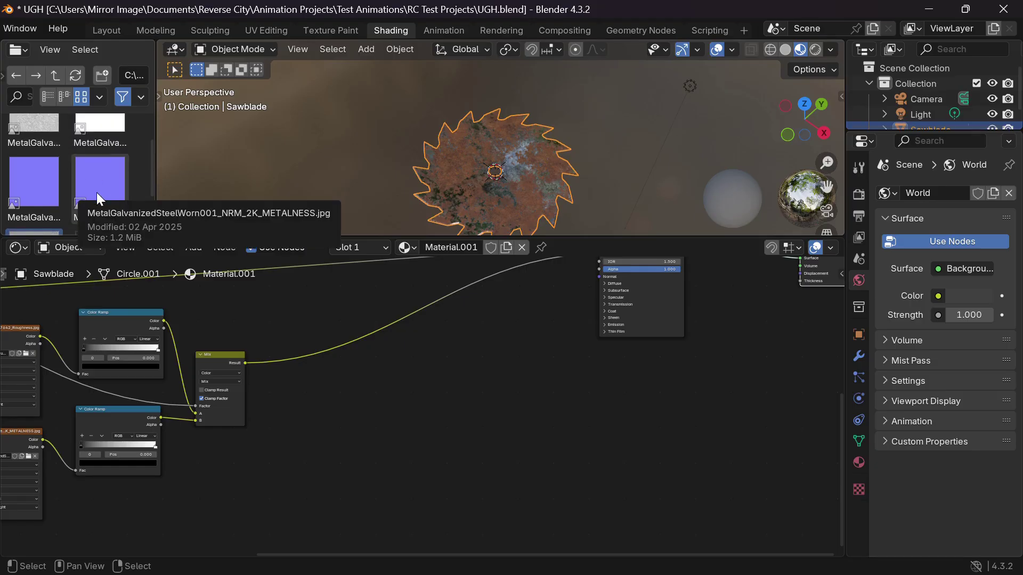
{"action": "left_click_drag", "start_coordinate": [97, 193], "coordinate": [438, 435]}
- Add Poliigon_MetalRust_7642_Normal.png from the rust material's 2K folder as an image texture, and stack the steel normal map directly beneath it
{"action": "left_click", "coordinate": [55, 75]}
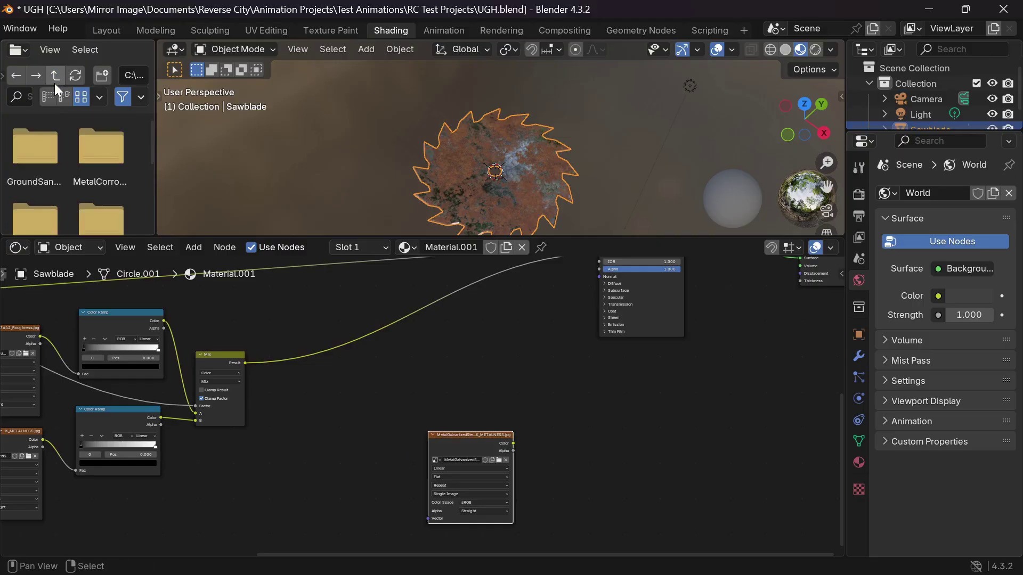
{"action": "scroll", "coordinate": [60, 177], "scroll_direction": "down", "scroll_amount": 1}
{"action": "double_click", "coordinate": [100, 167]}
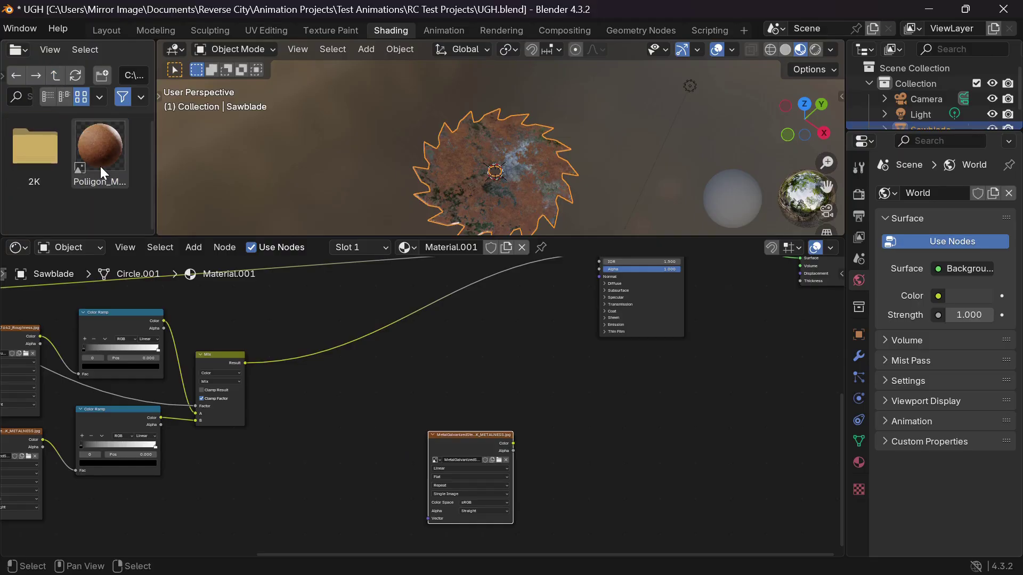
{"action": "double_click", "coordinate": [48, 157]}
{"action": "left_click_drag", "start_coordinate": [93, 204], "coordinate": [314, 392]}
{"action": "left_click", "coordinate": [453, 507], "text": "shift"}
{"action": "left_click", "coordinate": [453, 429]}
- Add a Mix Color node to the right of the two normal map texture nodes
{"action": "scroll", "coordinate": [454, 429], "scroll_direction": "down", "scroll_amount": 1}
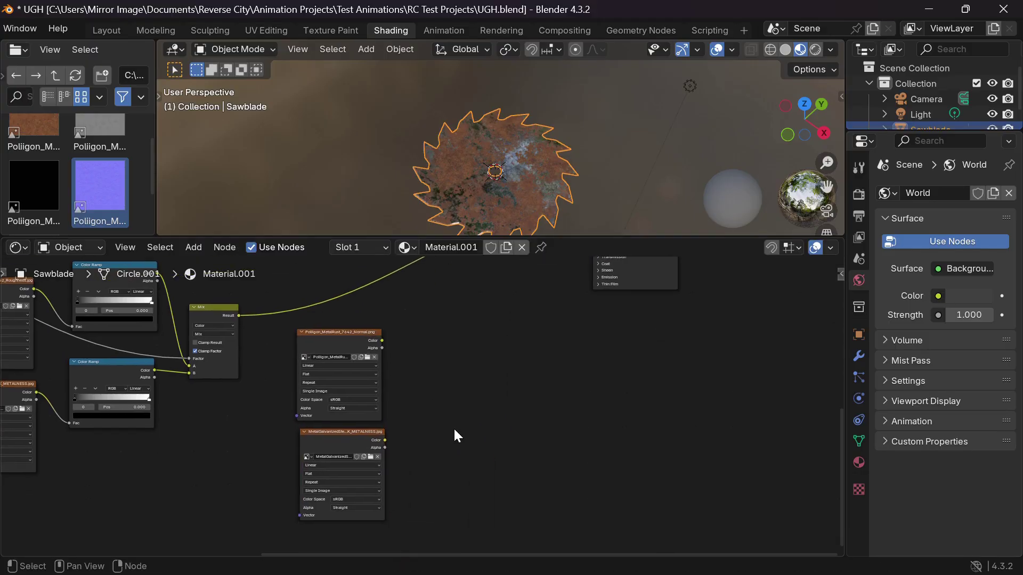
{"action": "key", "text": "shift+a"}
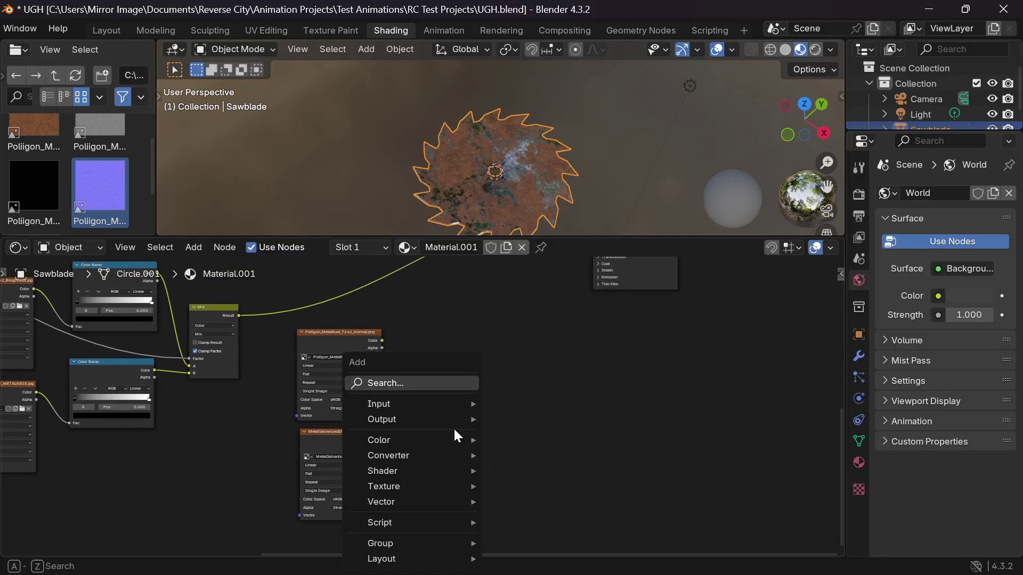
{"action": "type", "text": "mix c"}
{"action": "key", "text": "Return"}
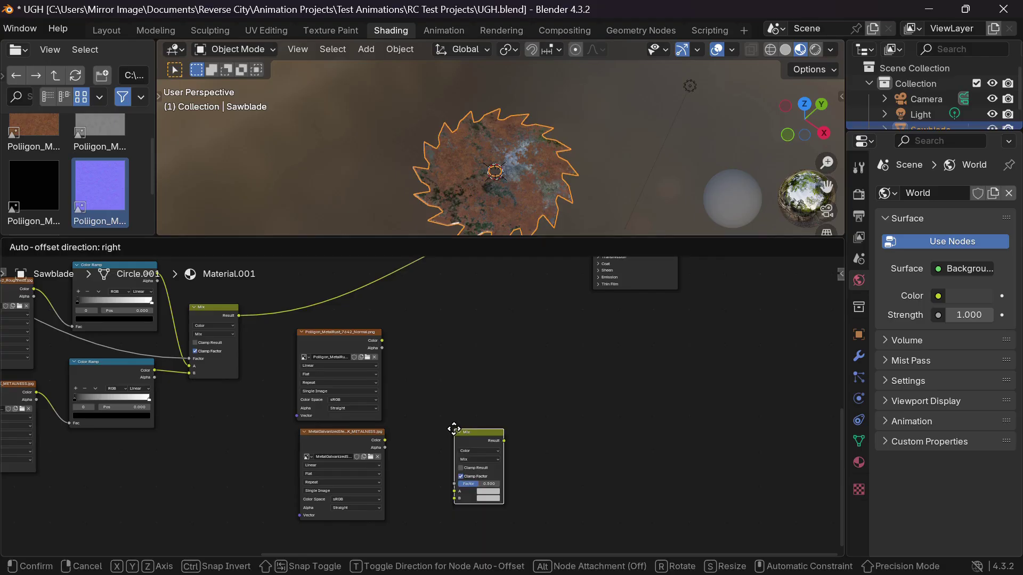
{"action": "left_click", "coordinate": [438, 367]}
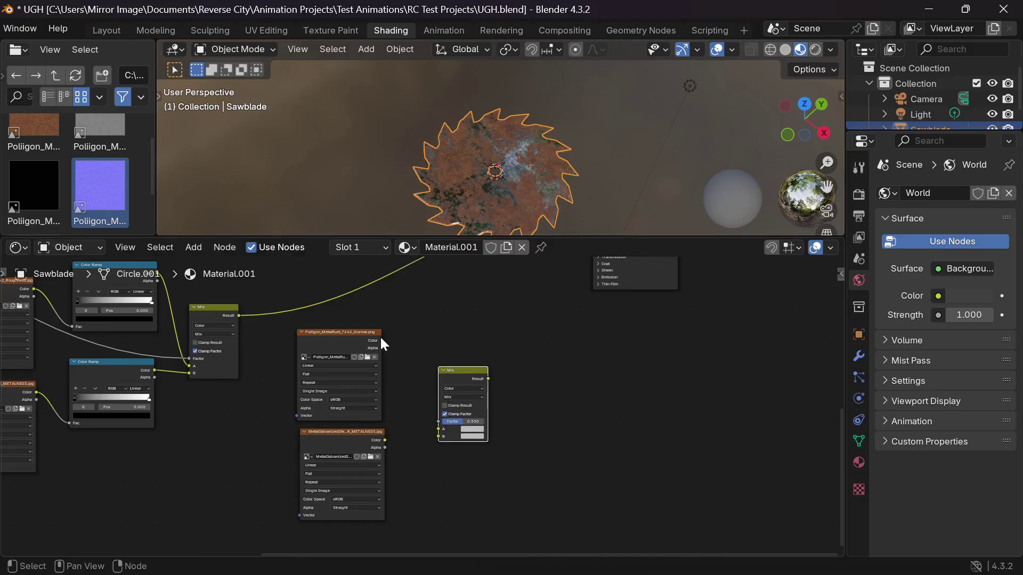
- Connect the rust normal map's Color to the new Mix node's A, the steel normal map to B, and the RustPlacement Color to Factor
{"action": "left_click_drag", "start_coordinate": [382, 341], "coordinate": [431, 440]}
{"action": "scroll", "coordinate": [431, 442], "scroll_direction": "down", "scroll_amount": 2}
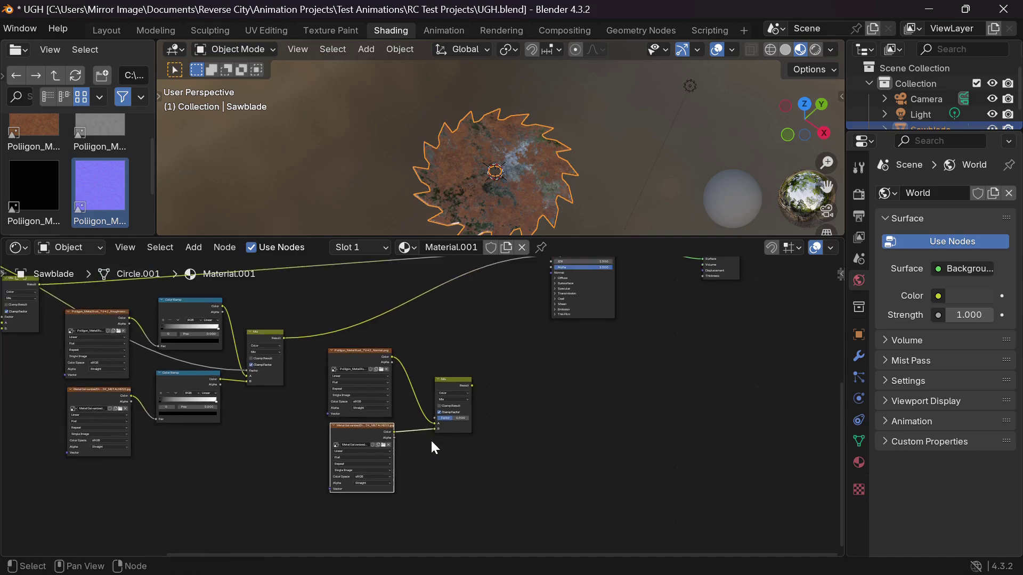
{"action": "scroll", "coordinate": [431, 442], "scroll_direction": "down", "scroll_amount": 2}
{"action": "scroll", "coordinate": [153, 412], "scroll_direction": "up", "scroll_amount": 1}
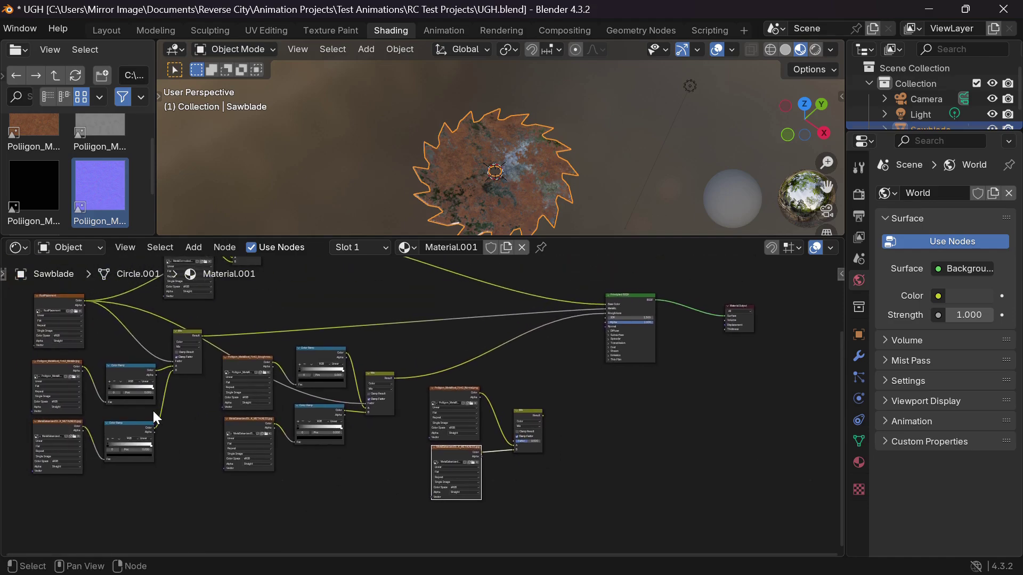
{"action": "left_click_drag", "start_coordinate": [84, 298], "coordinate": [514, 442]}
- Add a Bump node between the normal map Mix node and the Principled BSDF
{"action": "scroll", "coordinate": [578, 417], "scroll_direction": "right", "scroll_amount": 2}
{"action": "scroll", "coordinate": [579, 421], "scroll_direction": "up", "scroll_amount": 3}
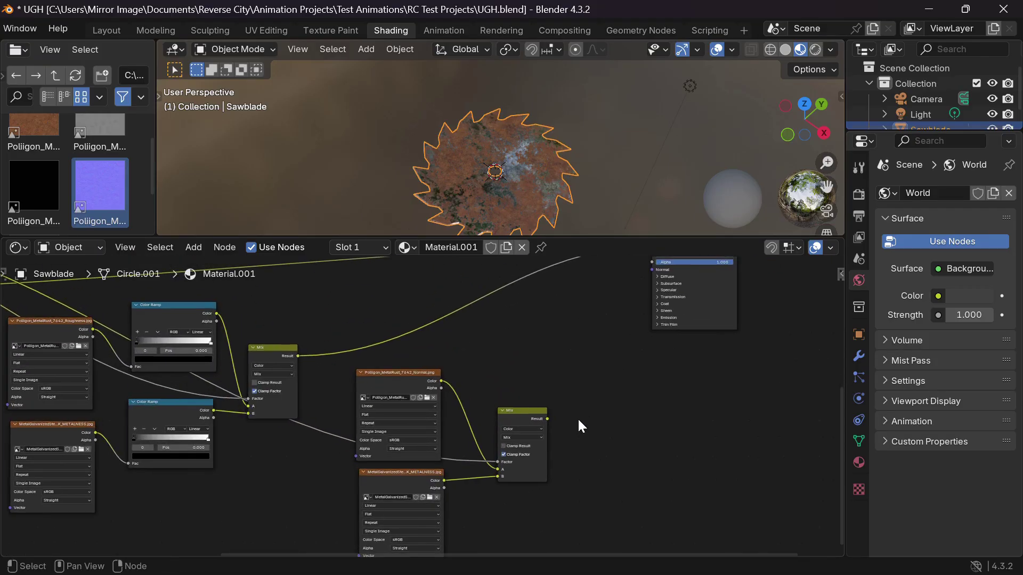
{"action": "scroll", "coordinate": [579, 421], "scroll_direction": "up", "scroll_amount": 1}
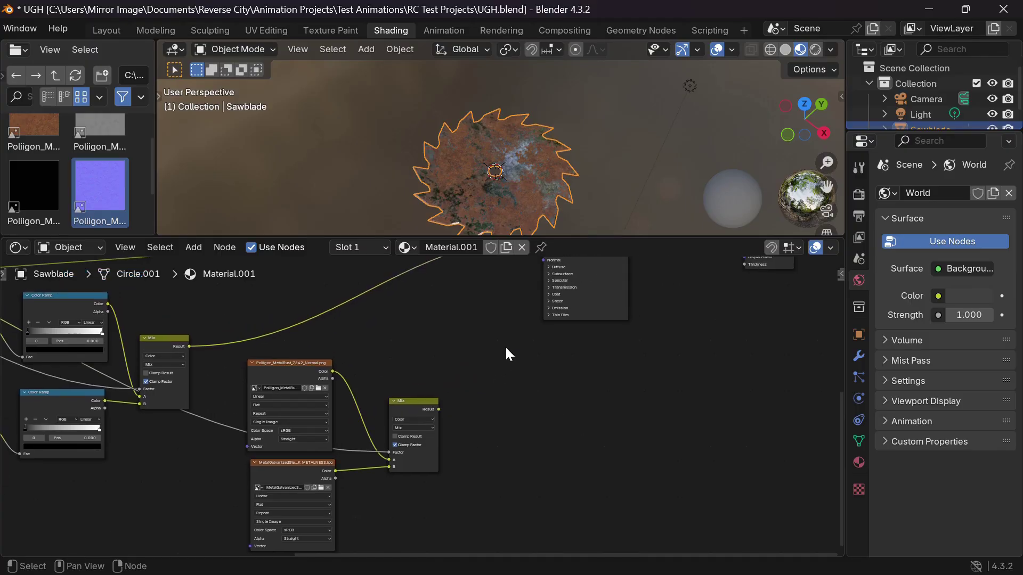
{"action": "key", "text": "shift+a"}
{"action": "type", "text": "bump"}
{"action": "key", "text": "Return"}
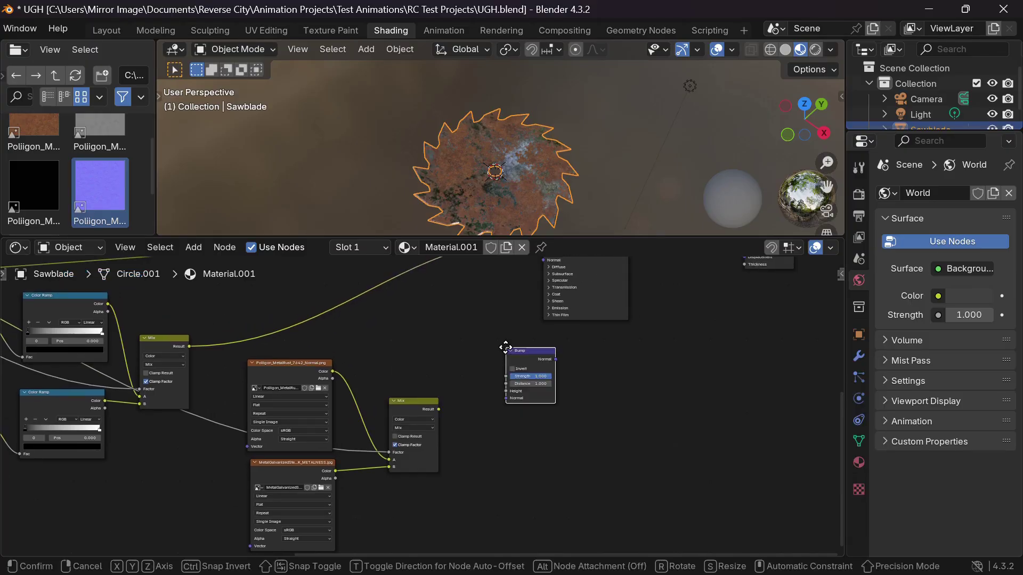
{"action": "key", "text": "t"}
{"action": "left_click", "coordinate": [479, 334]}
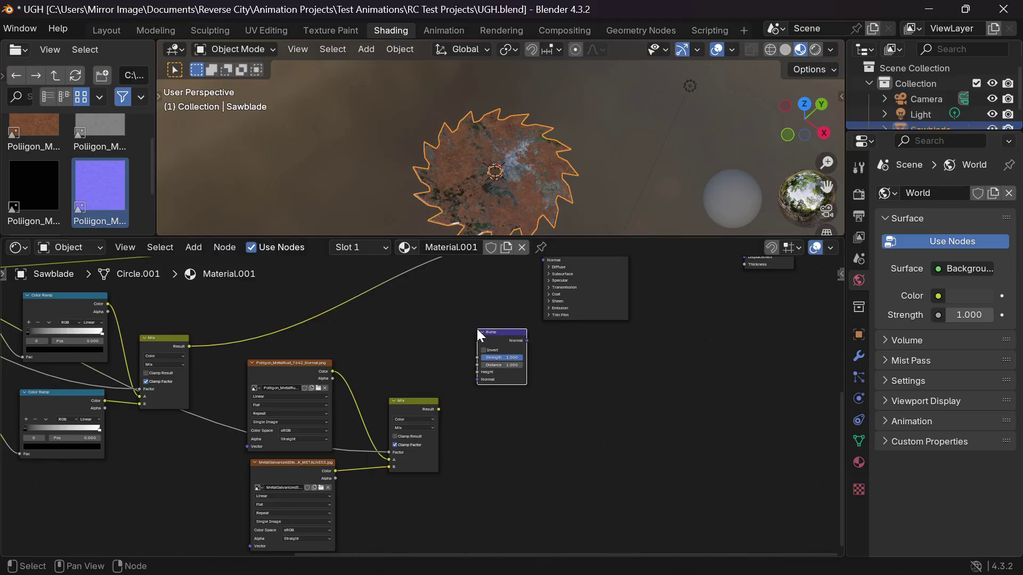
- Connect the normal map Mix node's Result to the Bump node's Normal input
{"action": "scroll", "coordinate": [582, 344], "scroll_direction": "up", "scroll_amount": 2}
{"action": "middle_click_drag", "start_coordinate": [564, 200], "coordinate": [565, 200]}
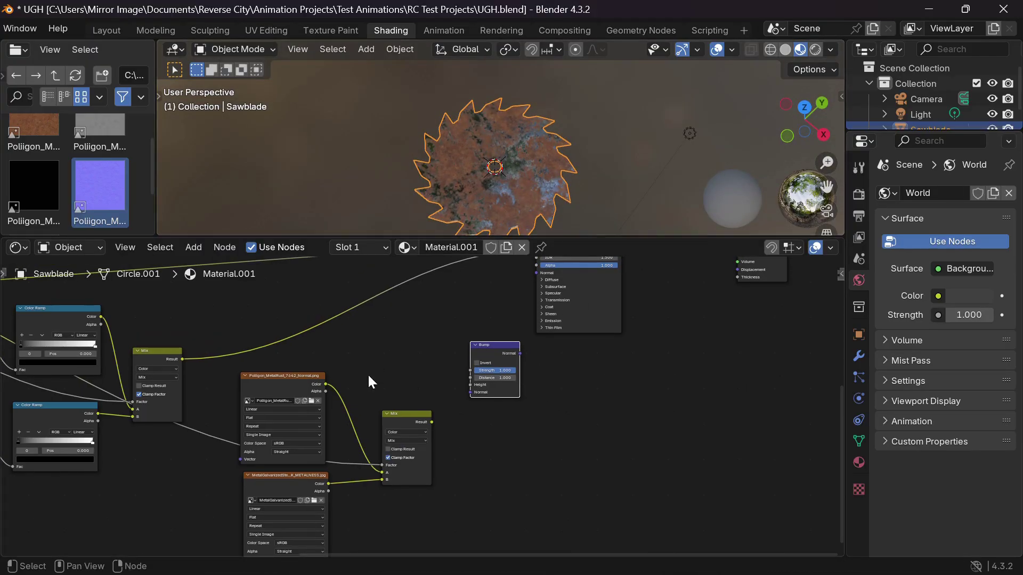
{"action": "scroll", "coordinate": [368, 379], "scroll_direction": "down", "scroll_amount": 2}
{"action": "scroll", "coordinate": [369, 377], "scroll_direction": "up", "scroll_amount": 2}
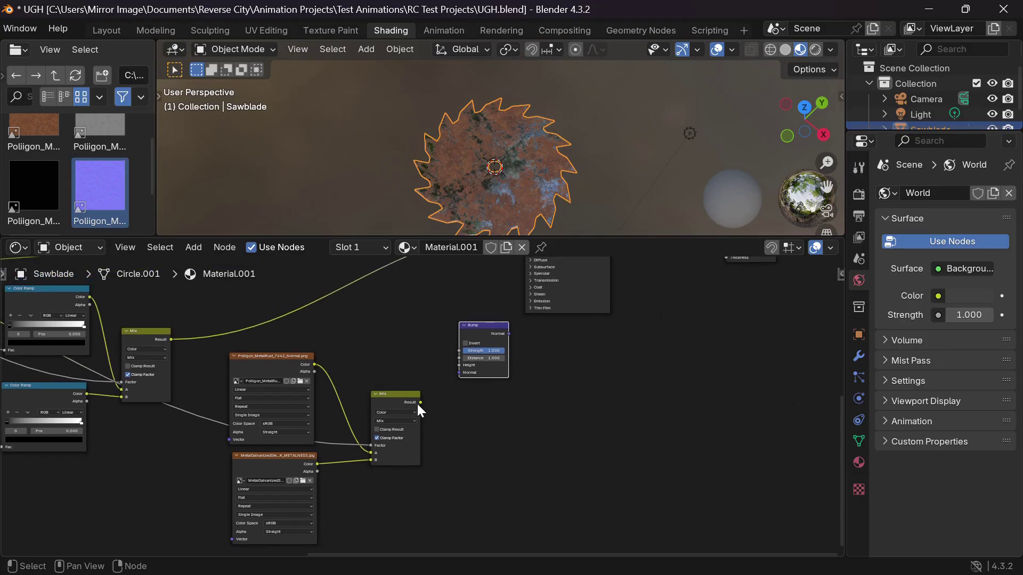
{"action": "left_click_drag", "start_coordinate": [421, 402], "coordinate": [457, 373]}
{"action": "scroll", "coordinate": [421, 371], "scroll_direction": "left", "scroll_amount": 2}
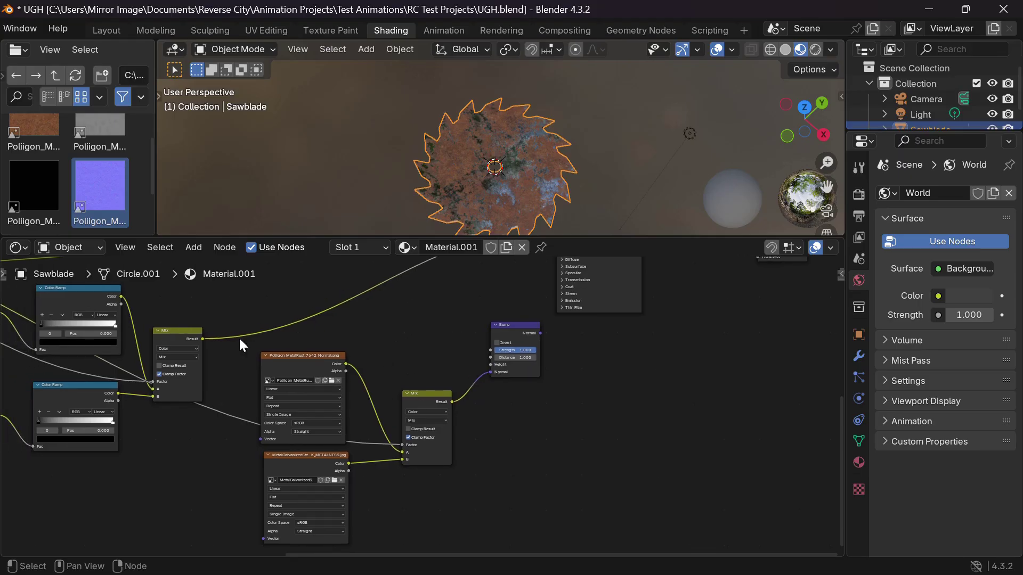
- Add another Mix Color node directly above the normal map Mix node, beside the Bump node
{"action": "scroll", "coordinate": [183, 429], "scroll_direction": "left", "scroll_amount": 2}
{"action": "scroll", "coordinate": [183, 429], "scroll_direction": "up", "scroll_amount": 2}
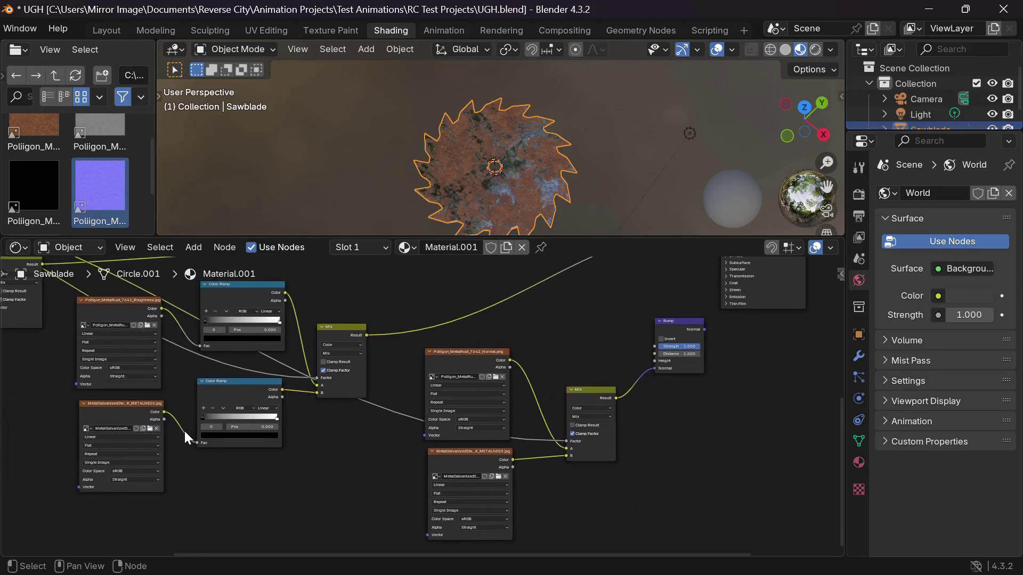
{"action": "scroll", "coordinate": [183, 429], "scroll_direction": "down", "scroll_amount": 2}
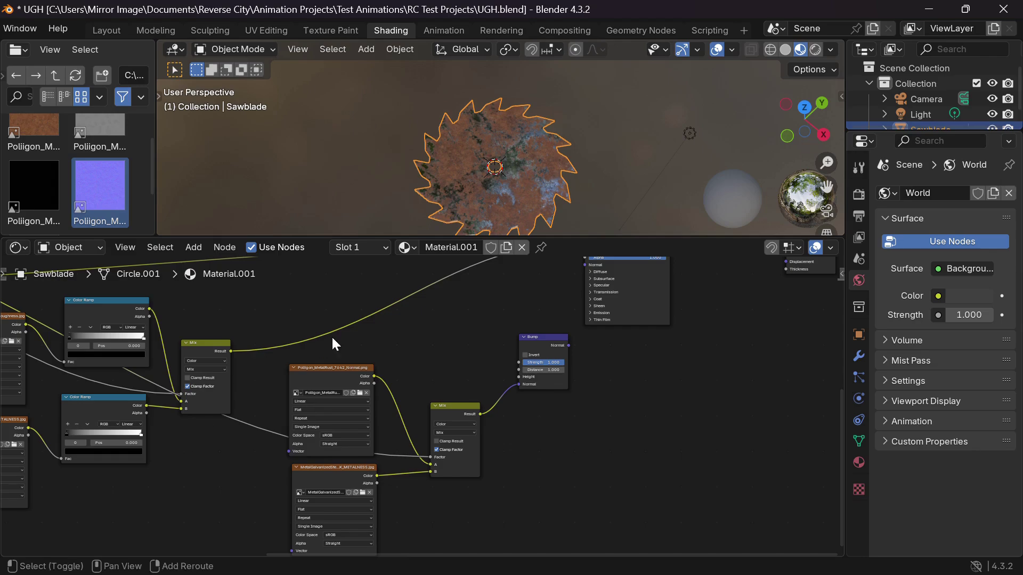
{"action": "key", "text": "shift+a"}
{"action": "type", "text": "mix"}
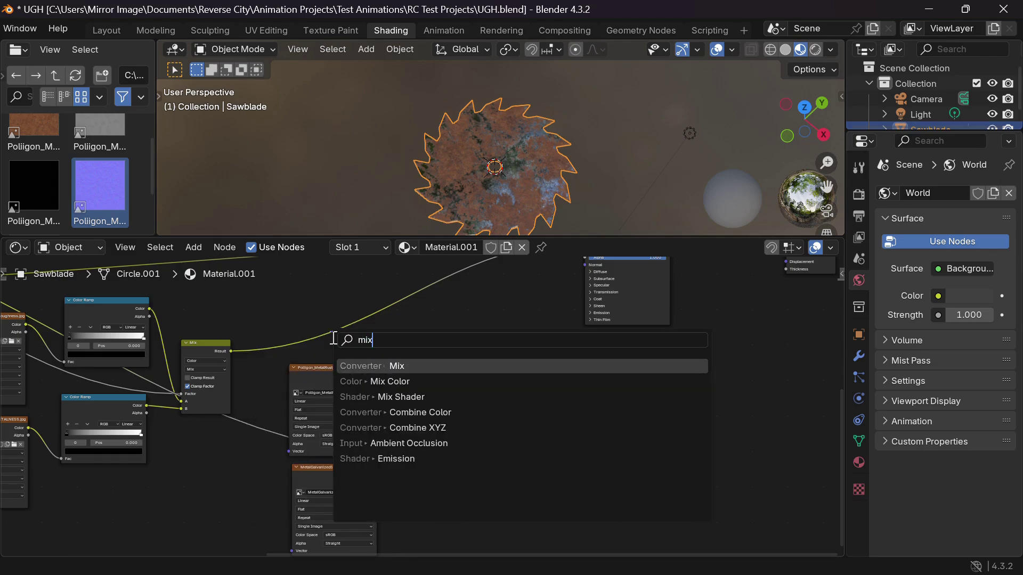
{"action": "type", "text": " co"}
{"action": "key", "text": "Return"}
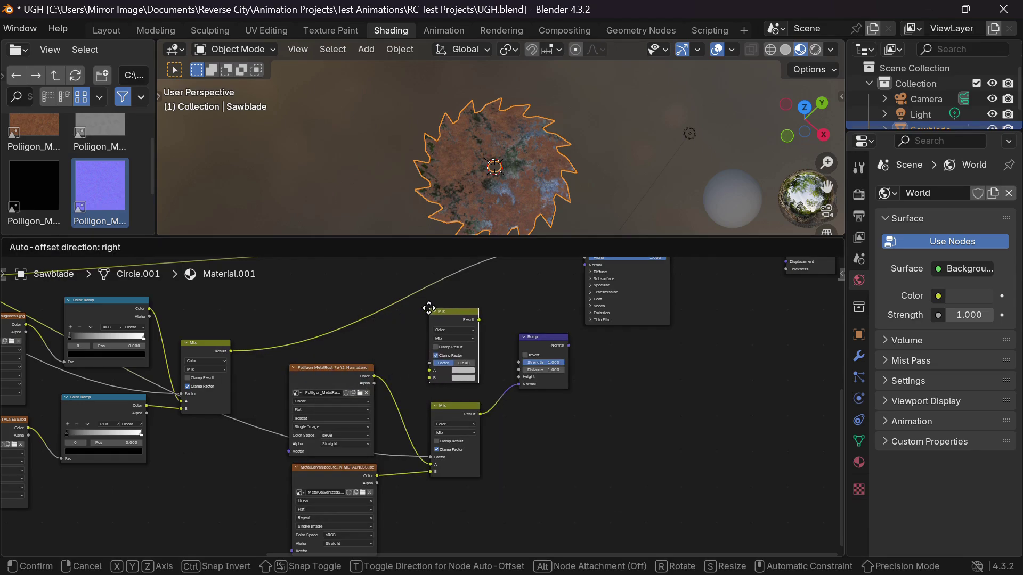
{"action": "left_click", "coordinate": [429, 308]}
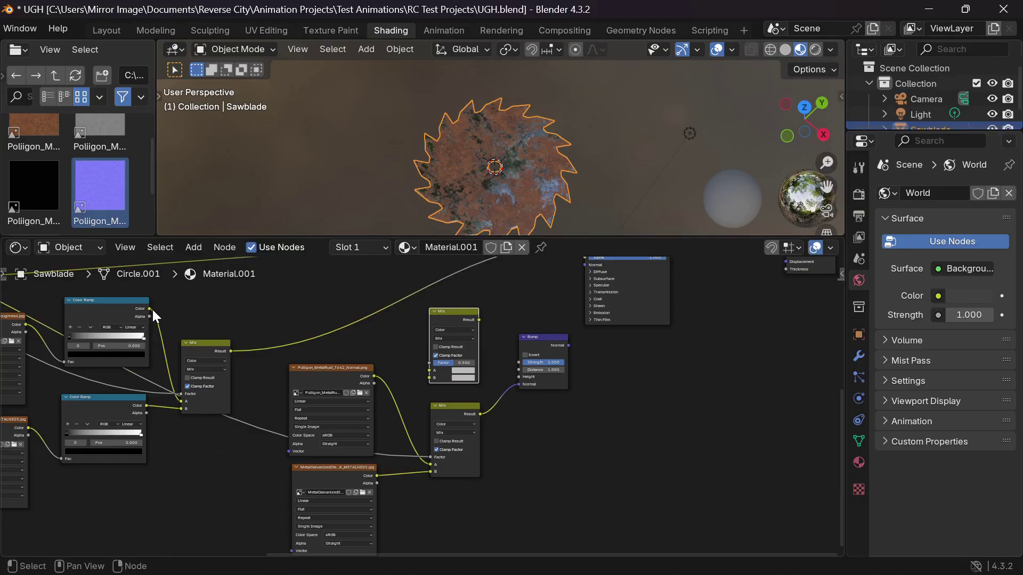
- Connect the rust roughness ramp to the upper Mix node's A, the steel roughness ramp to B, and the RustPlacement Color to Factor
{"action": "left_click_drag", "start_coordinate": [152, 308], "coordinate": [430, 371]}
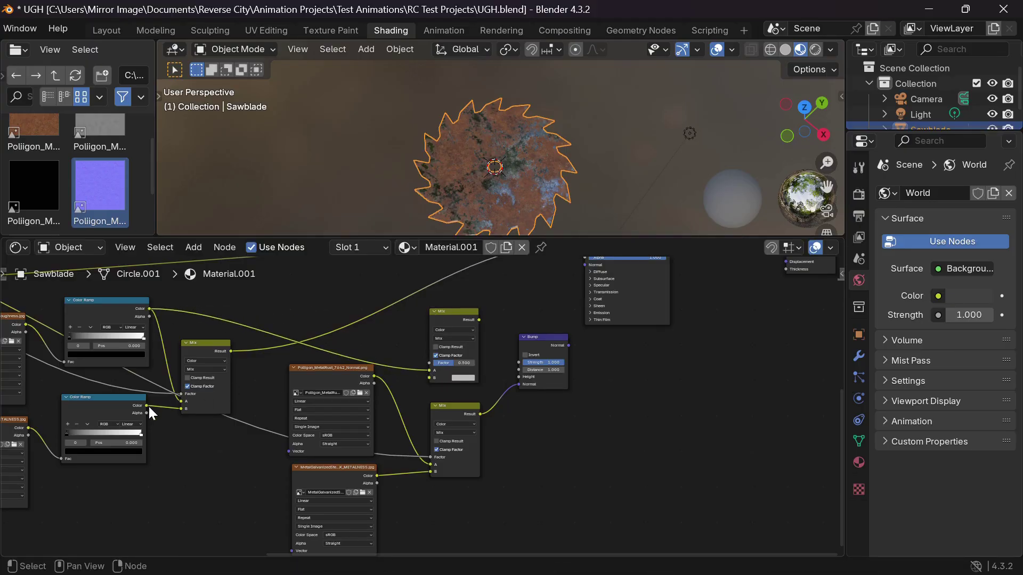
{"action": "left_click_drag", "start_coordinate": [146, 405], "coordinate": [423, 378]}
{"action": "scroll", "coordinate": [289, 350], "scroll_direction": "left", "scroll_amount": 5}
{"action": "scroll", "coordinate": [264, 350], "scroll_direction": "up", "scroll_amount": 2}
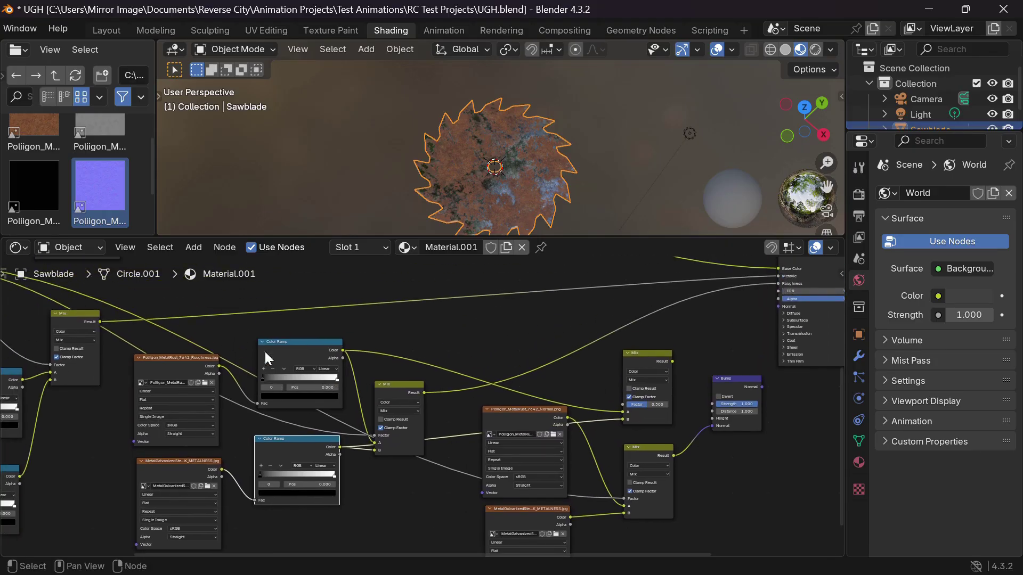
{"action": "scroll", "coordinate": [264, 350], "scroll_direction": "down", "scroll_amount": 3}
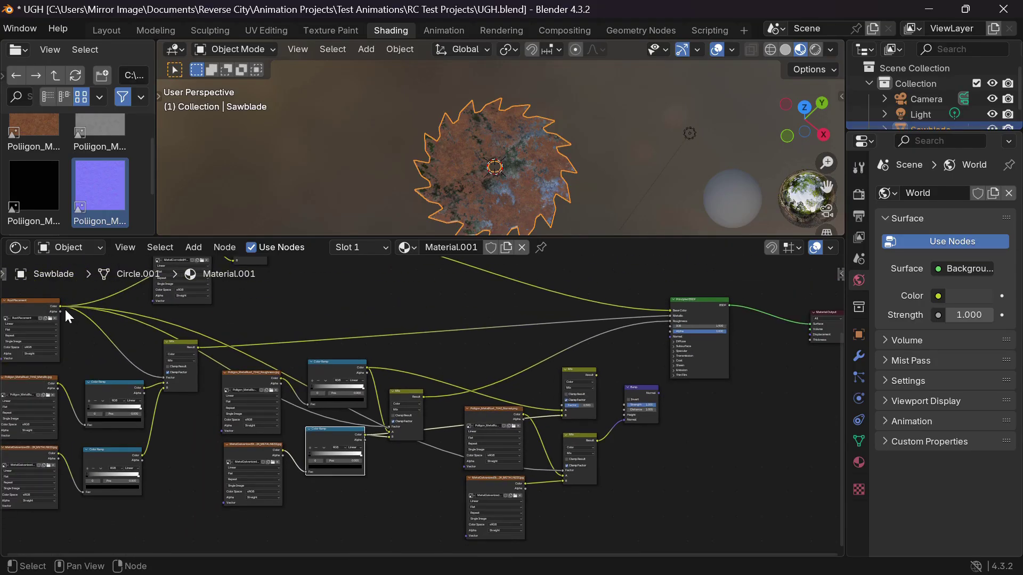
{"action": "left_click_drag", "start_coordinate": [62, 305], "coordinate": [558, 406]}
- Connect the upper Mix node's Result to the Bump Height, and the Bump Normal output to the Principled BSDF's Normal input
{"action": "scroll", "coordinate": [674, 451], "scroll_direction": "up", "scroll_amount": 3}
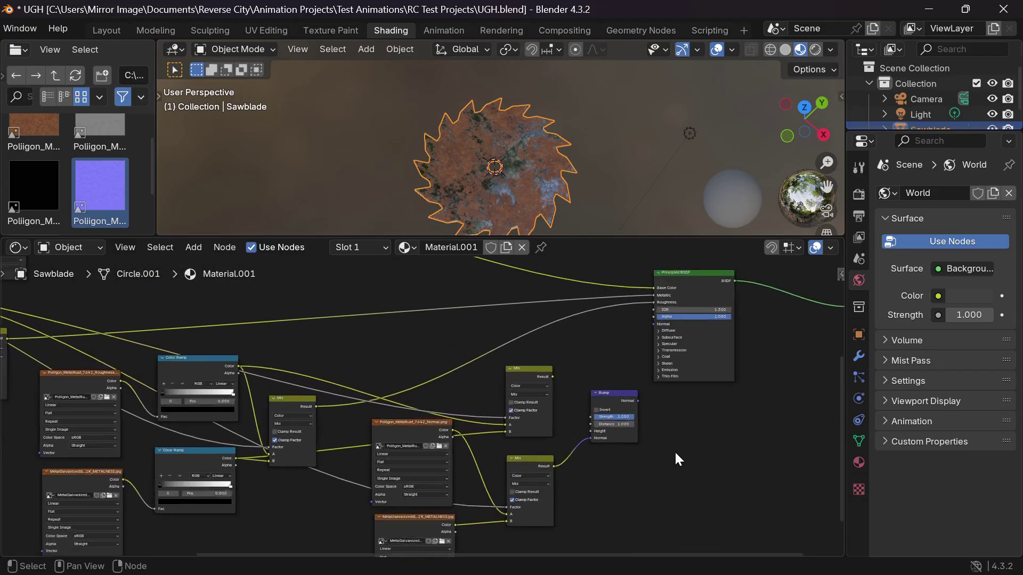
{"action": "scroll", "coordinate": [674, 450], "scroll_direction": "right", "scroll_amount": 3}
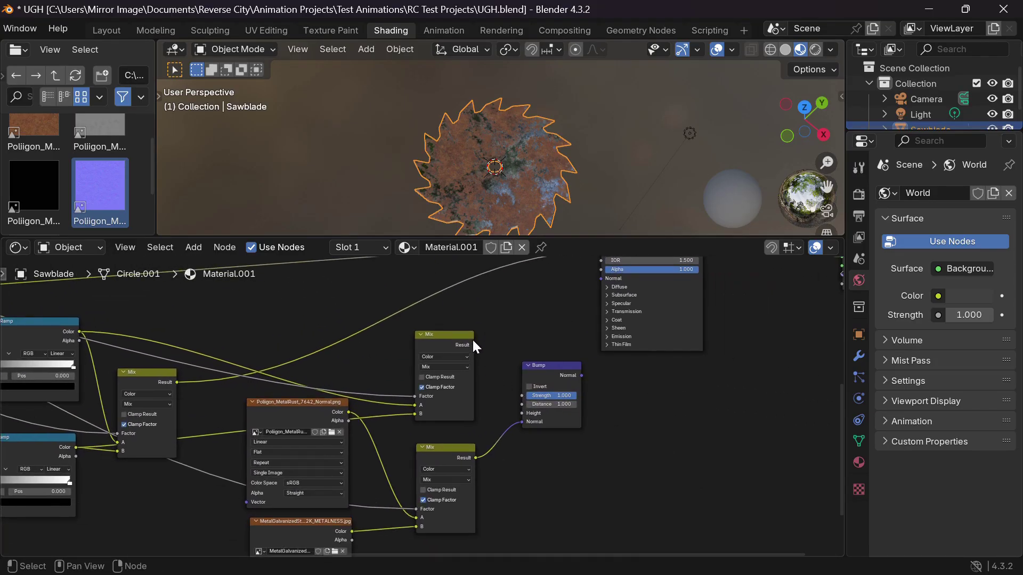
{"action": "left_click_drag", "start_coordinate": [473, 345], "coordinate": [516, 412]}
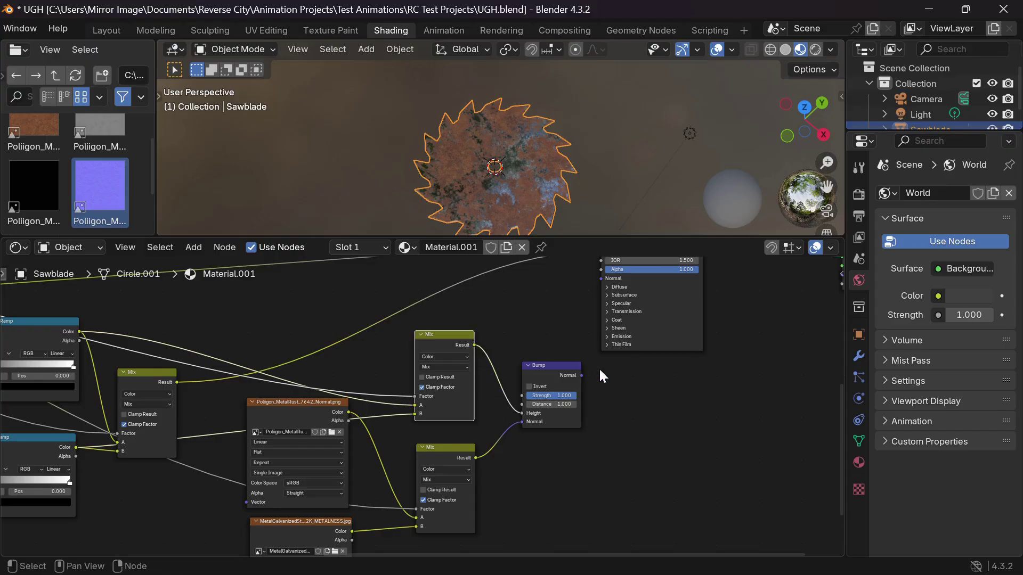
{"action": "left_click_drag", "start_coordinate": [582, 372], "coordinate": [603, 303]}
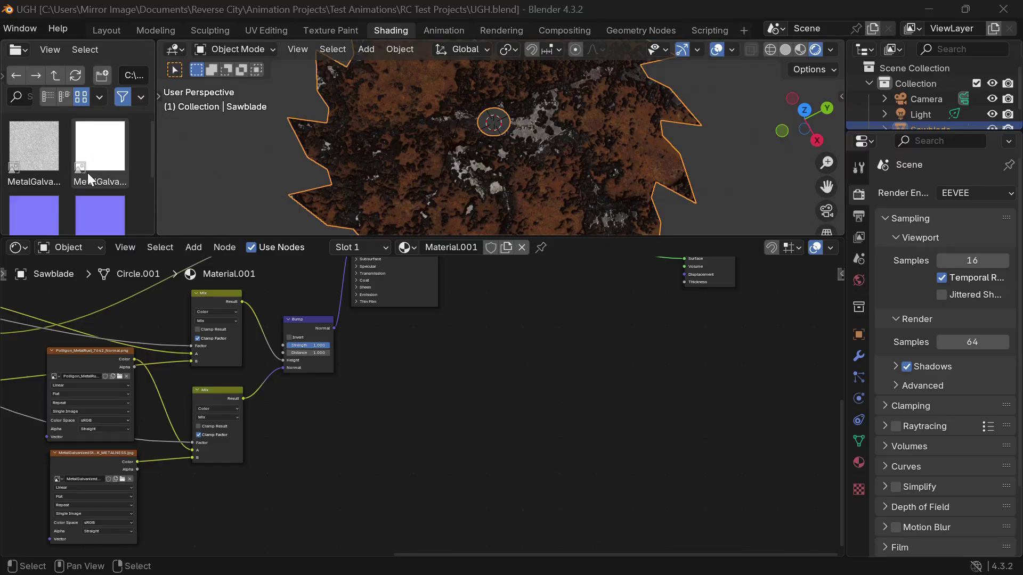
- Add the MetalGalvanizedSteelWorn normal image as a new image texture node in the empty space beside the Bump node
{"action": "scroll", "coordinate": [87, 173], "scroll_direction": "down", "scroll_amount": 2}
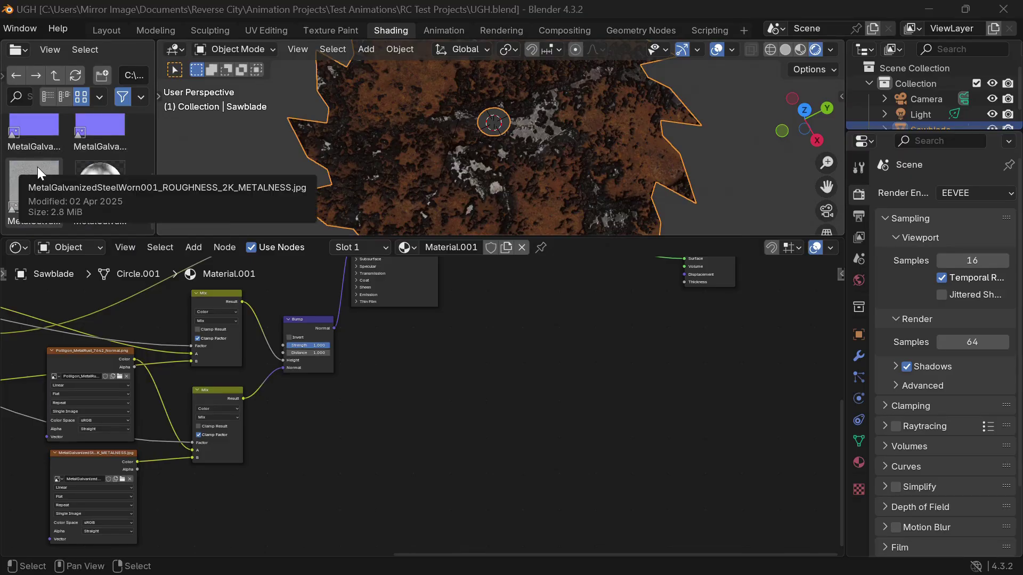
{"action": "scroll", "coordinate": [93, 136], "scroll_direction": "up", "scroll_amount": 3}
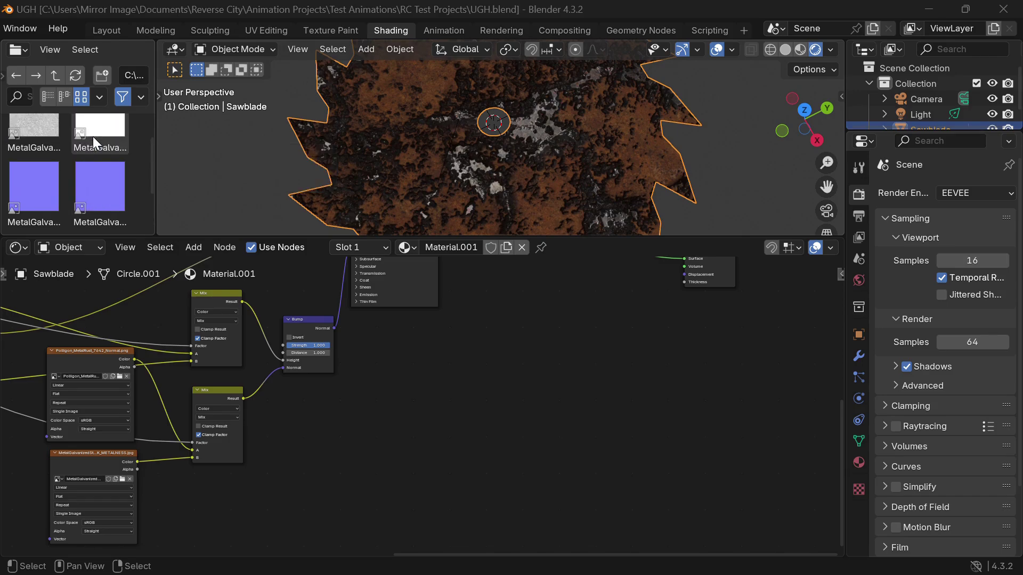
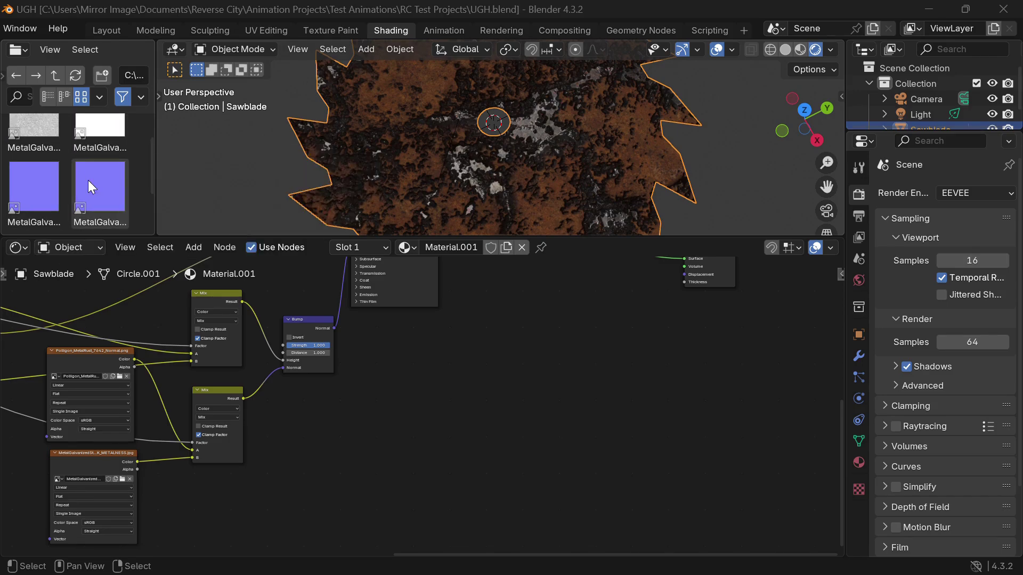
{"action": "left_click_drag", "start_coordinate": [88, 180], "coordinate": [458, 353]}
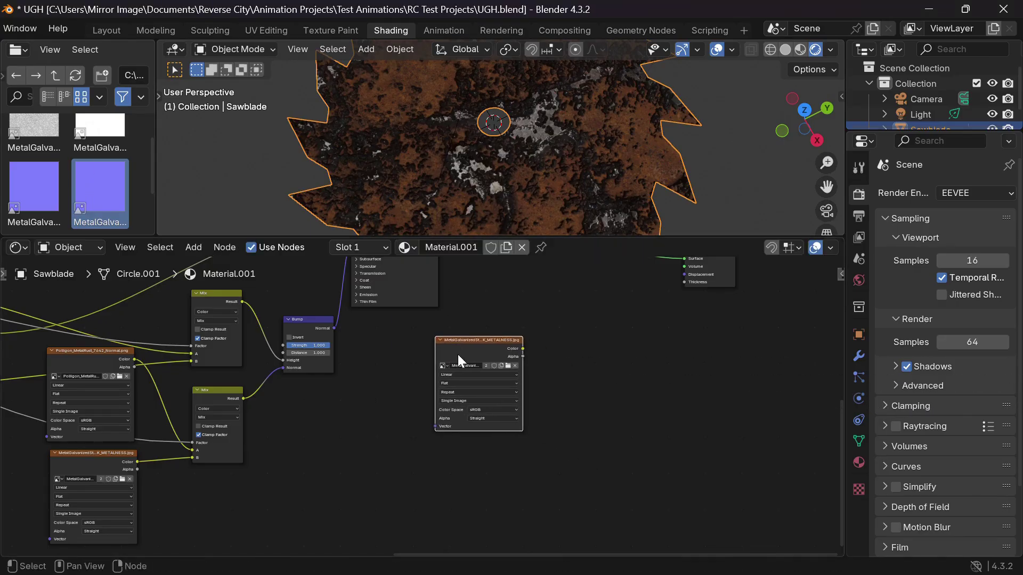
- Browse to the Poliigon MetalRust 2K folder, add its displacement image as a texture node, and align the new steel texture node directly beneath it
{"action": "left_click", "coordinate": [53, 71]}
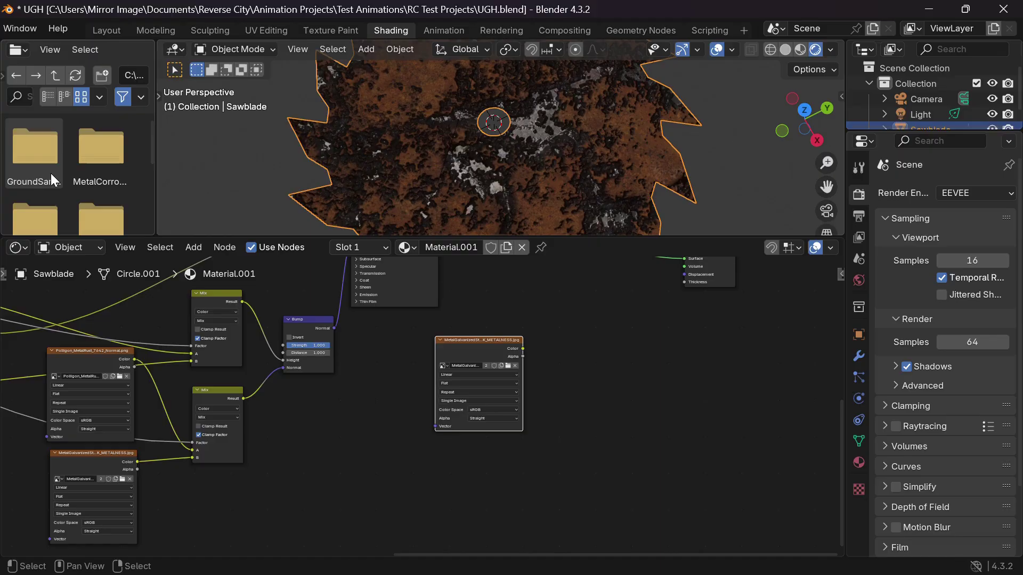
{"action": "double_click", "coordinate": [104, 176]}
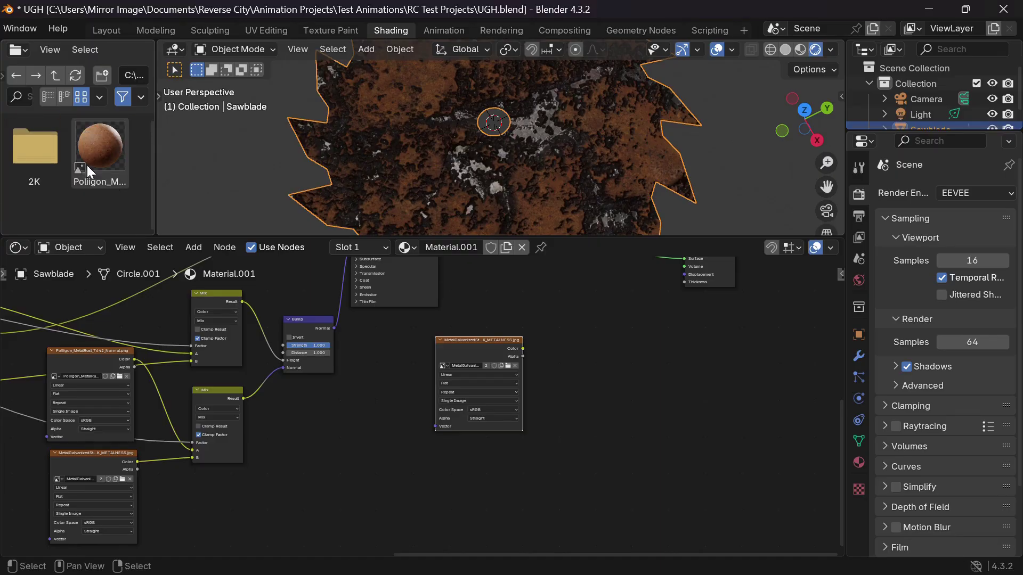
{"action": "double_click", "coordinate": [56, 144]}
{"action": "scroll", "coordinate": [95, 182], "scroll_direction": "down", "scroll_amount": 2}
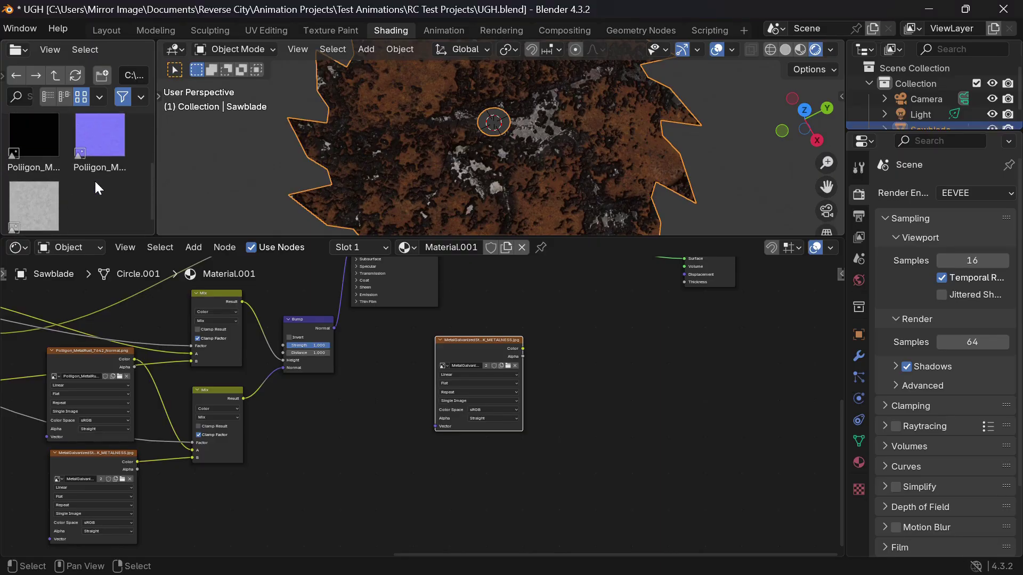
{"action": "left_click_drag", "start_coordinate": [94, 180], "coordinate": [81, 255]}
{"action": "scroll", "coordinate": [96, 189], "scroll_direction": "up", "scroll_amount": 2}
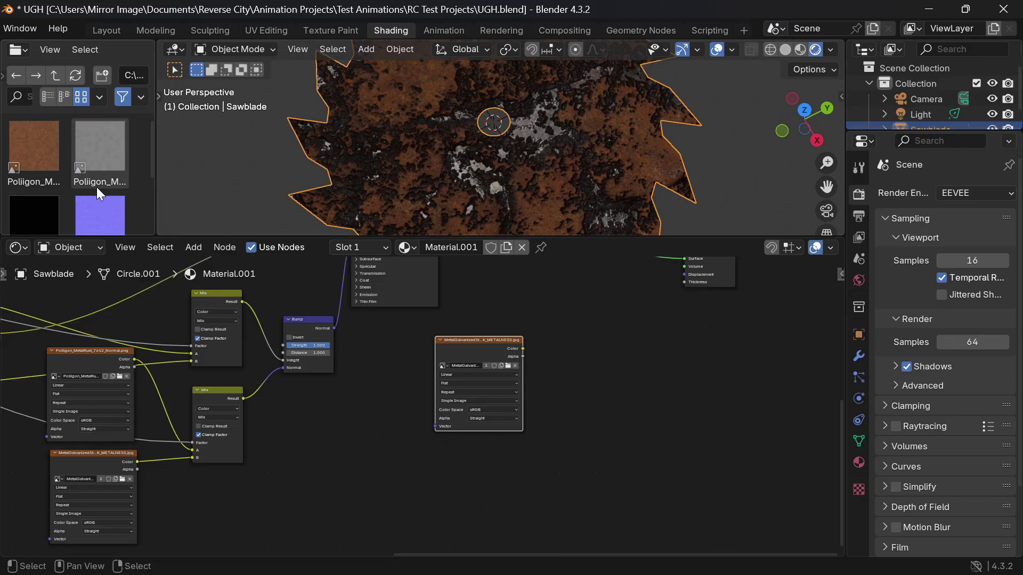
{"action": "left_click", "coordinate": [98, 152]}
{"action": "left_click_drag", "start_coordinate": [98, 151], "coordinate": [482, 316]}
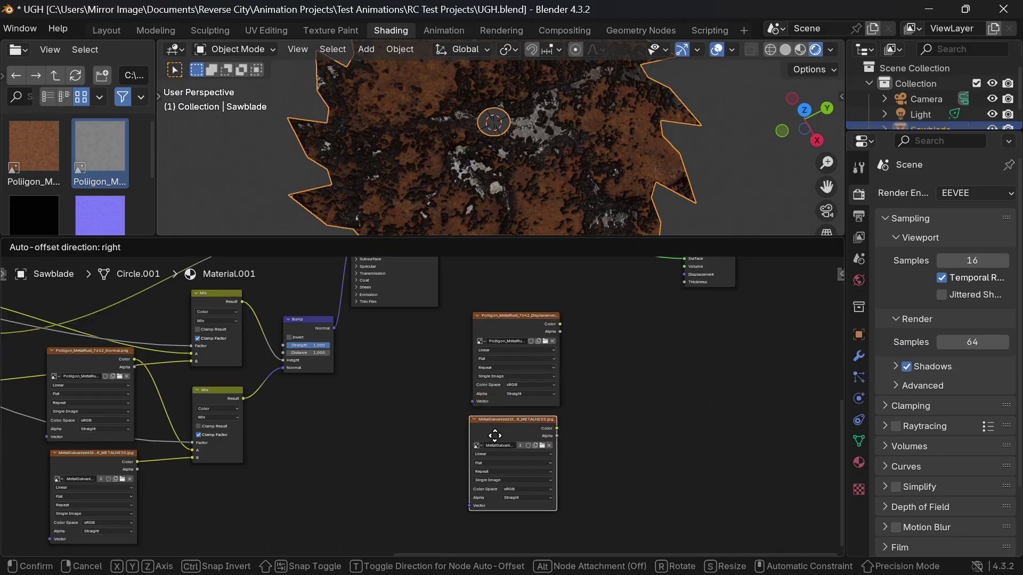
{"action": "left_click", "coordinate": [499, 437]}
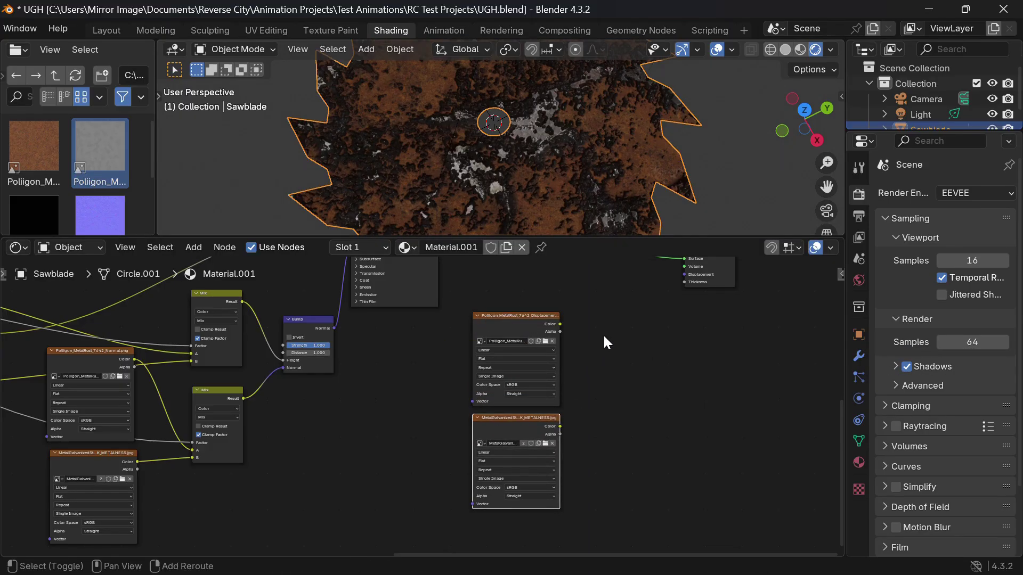
- Add a Mix Color node beside the rust displacement and steel texture nodes
{"action": "key", "text": "shift+a"}
{"action": "type", "text": "mix c"}
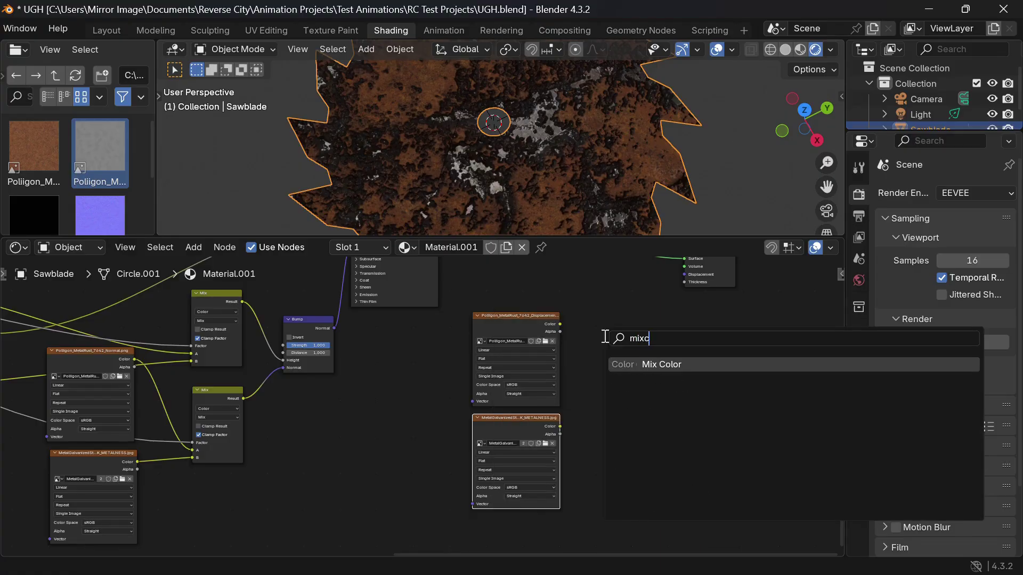
{"action": "key", "text": "Return"}
{"action": "left_click", "coordinate": [601, 328]}
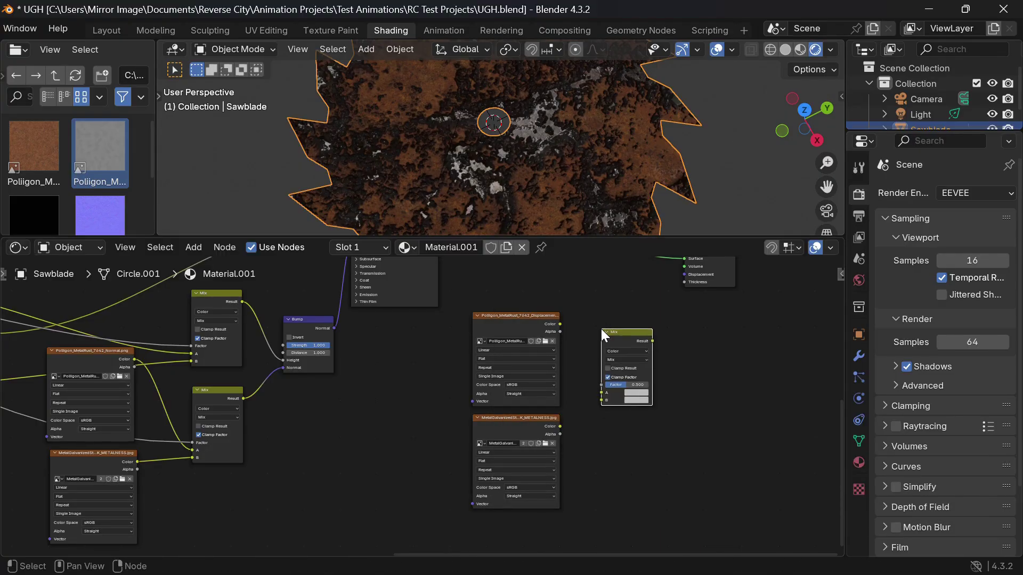
- Add a Displacement node beside the new Mix node and connect its output to the Material Output's Displacement input
{"action": "key", "text": "shift+a"}
{"action": "type", "text": "dis"}
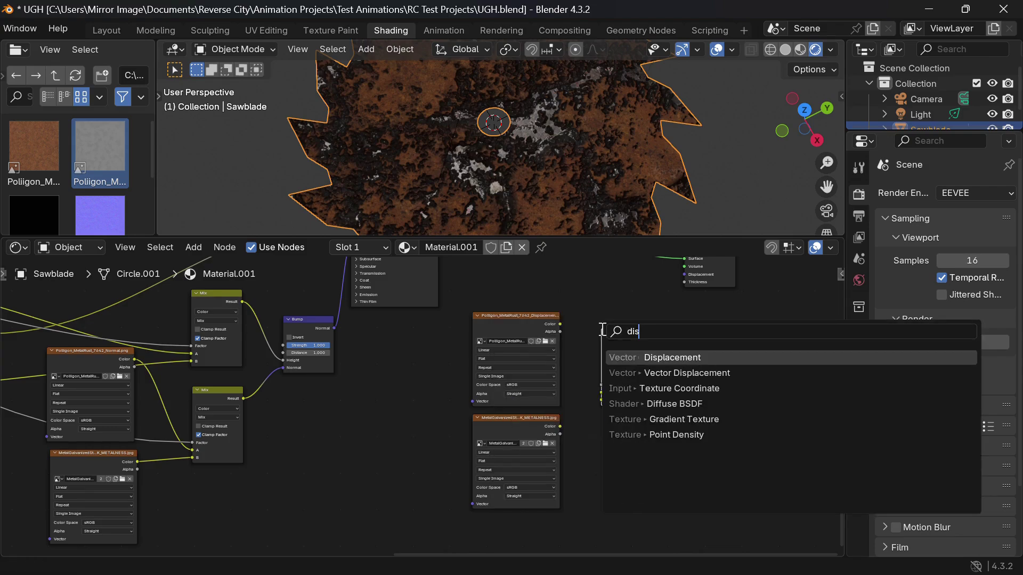
{"action": "key", "text": "Return"}
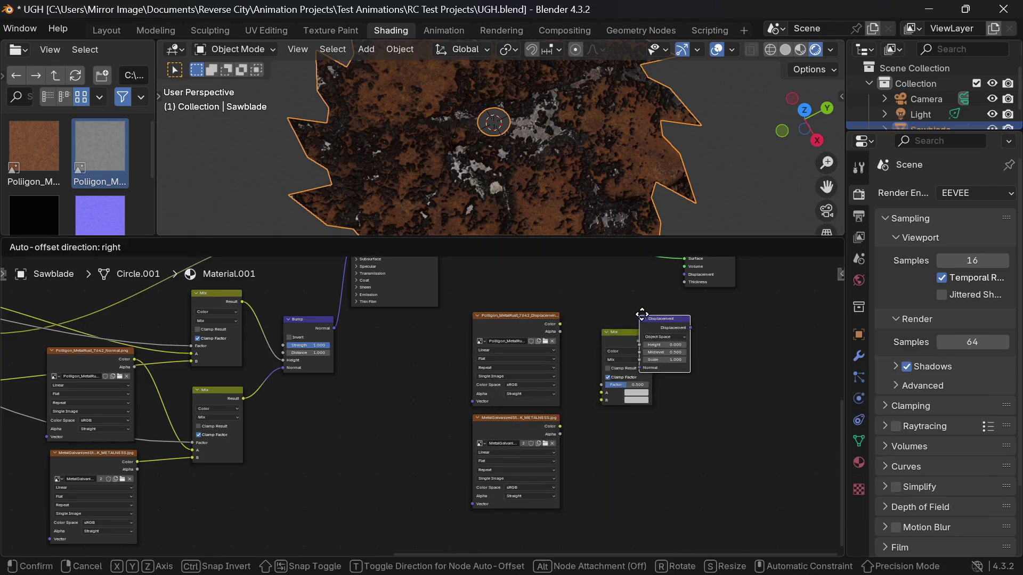
{"action": "left_click", "coordinate": [676, 312]}
{"action": "left_click_drag", "start_coordinate": [723, 275], "coordinate": [801, 292]}
{"action": "left_click_drag", "start_coordinate": [722, 321], "coordinate": [746, 288]}
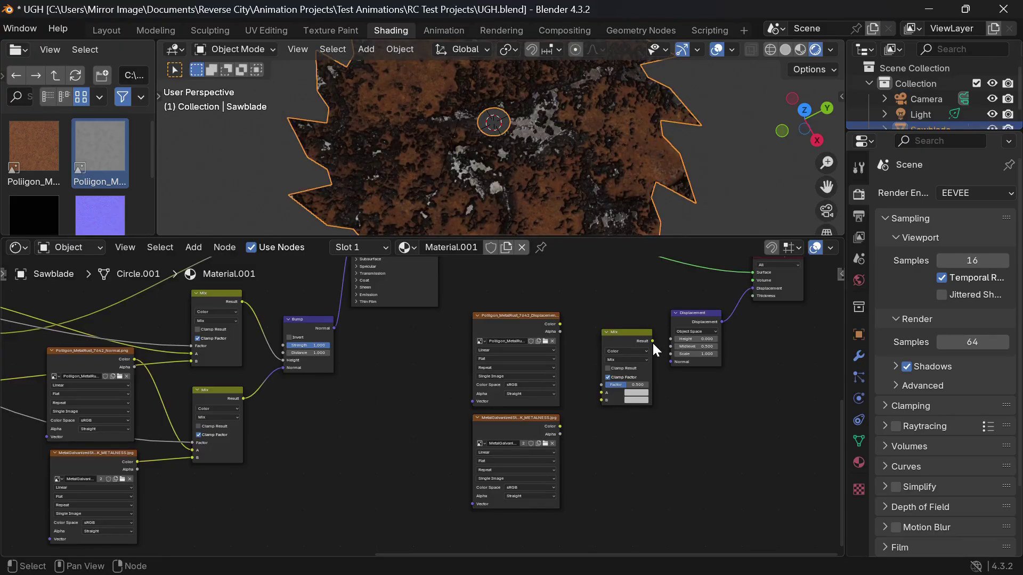
- Connect the Mix Result to the Displacement Height, with the rust displacement Color in A and the steel texture Color in B
{"action": "left_click_drag", "start_coordinate": [652, 341], "coordinate": [670, 340]}
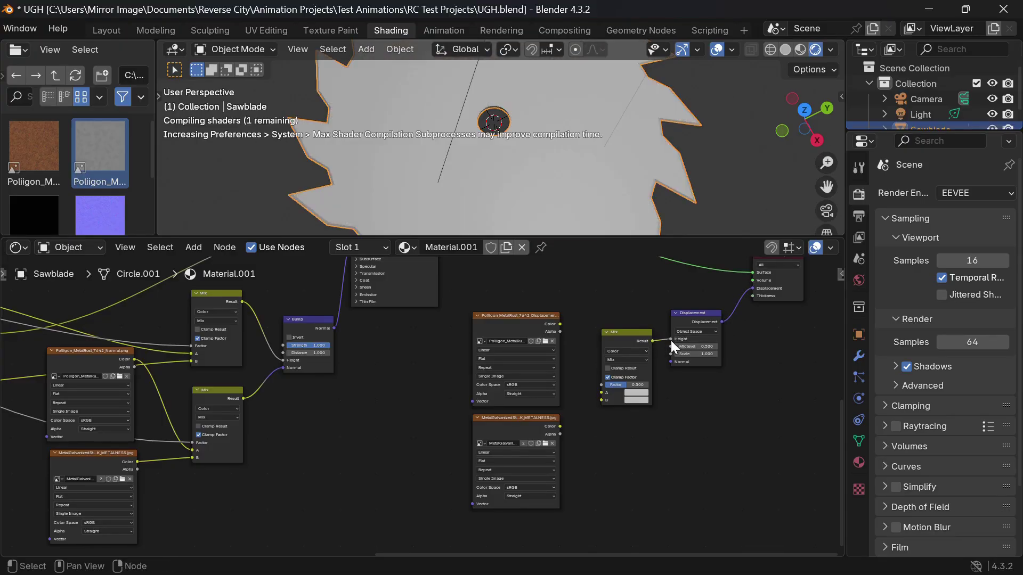
{"action": "left_click_drag", "start_coordinate": [560, 324], "coordinate": [602, 395]}
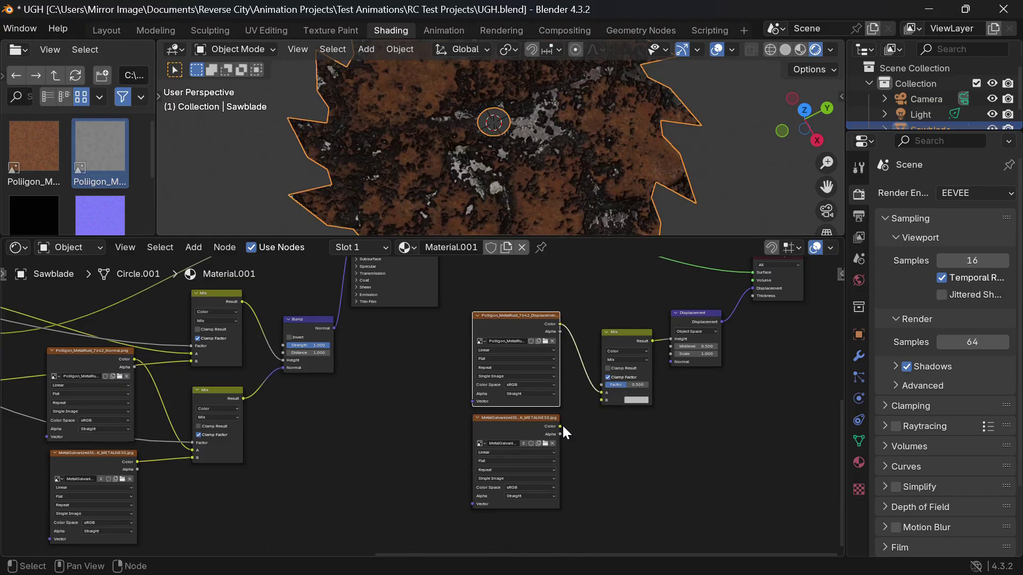
{"action": "left_click_drag", "start_coordinate": [560, 426], "coordinate": [597, 406]}
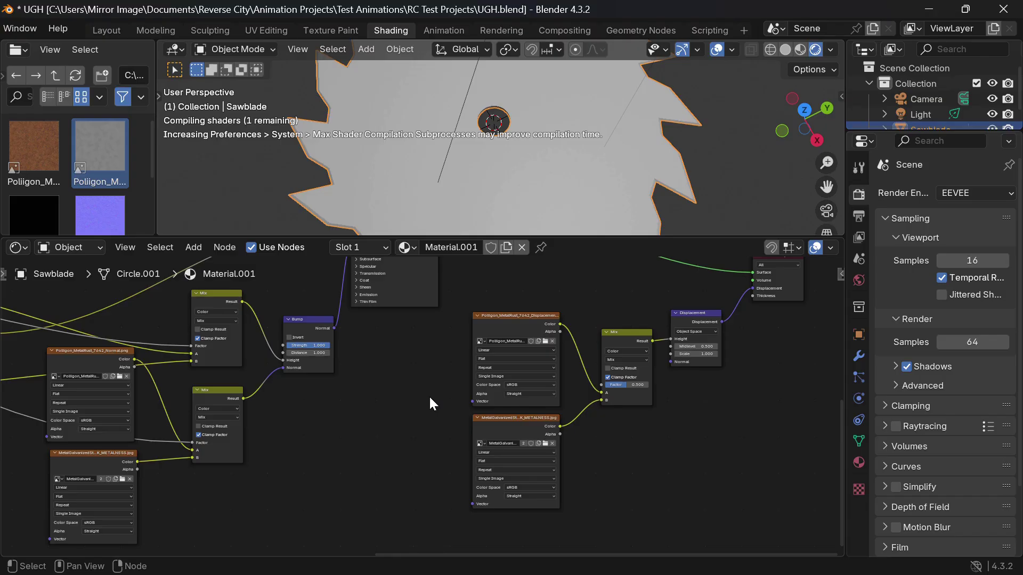
- Connect the RustPlacement image's Color to the Factor of the displacement Mix node
{"action": "scroll", "coordinate": [430, 398], "scroll_direction": "down", "scroll_amount": 4}
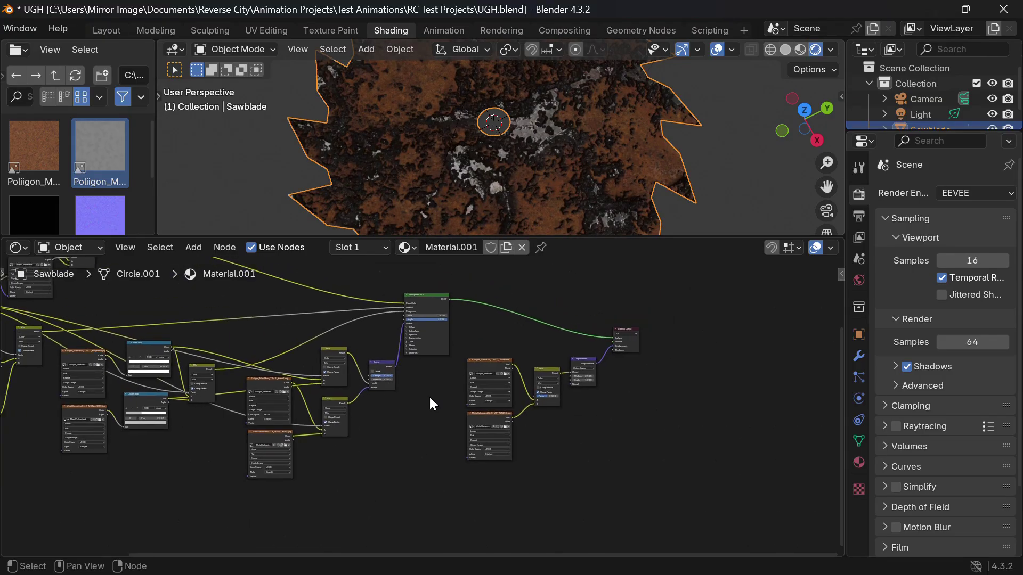
{"action": "scroll", "coordinate": [430, 398], "scroll_direction": "left", "scroll_amount": 5}
{"action": "scroll", "coordinate": [430, 399], "scroll_direction": "up", "scroll_amount": 1}
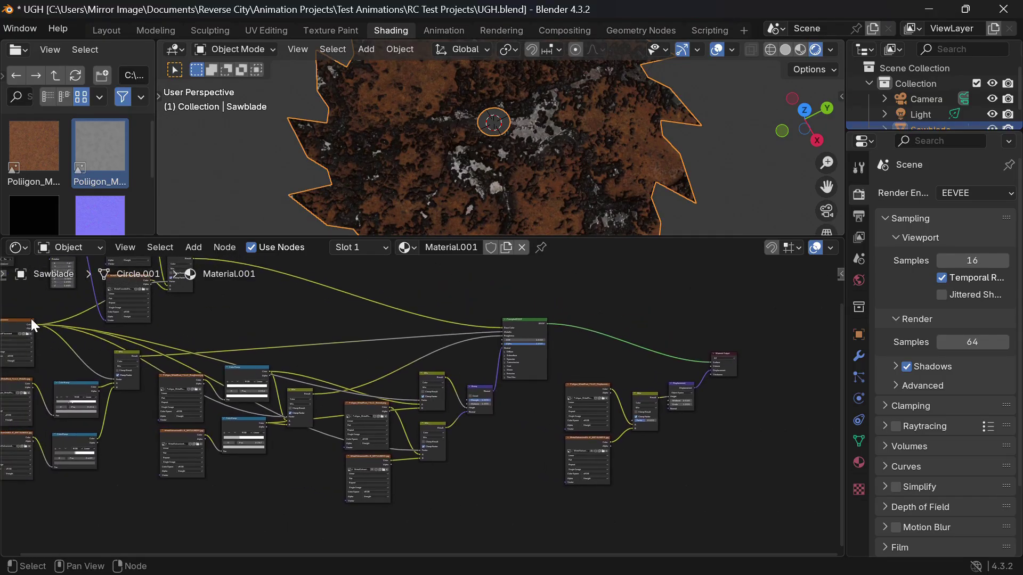
{"action": "left_click_drag", "start_coordinate": [35, 325], "coordinate": [631, 418]}
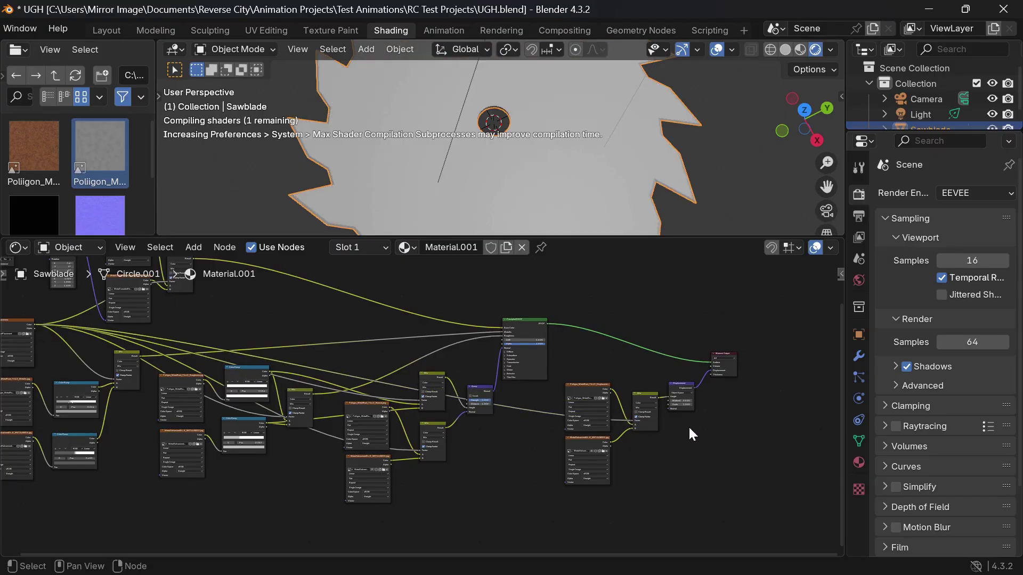
{"action": "scroll", "coordinate": [690, 430], "scroll_direction": "up", "scroll_amount": 5}
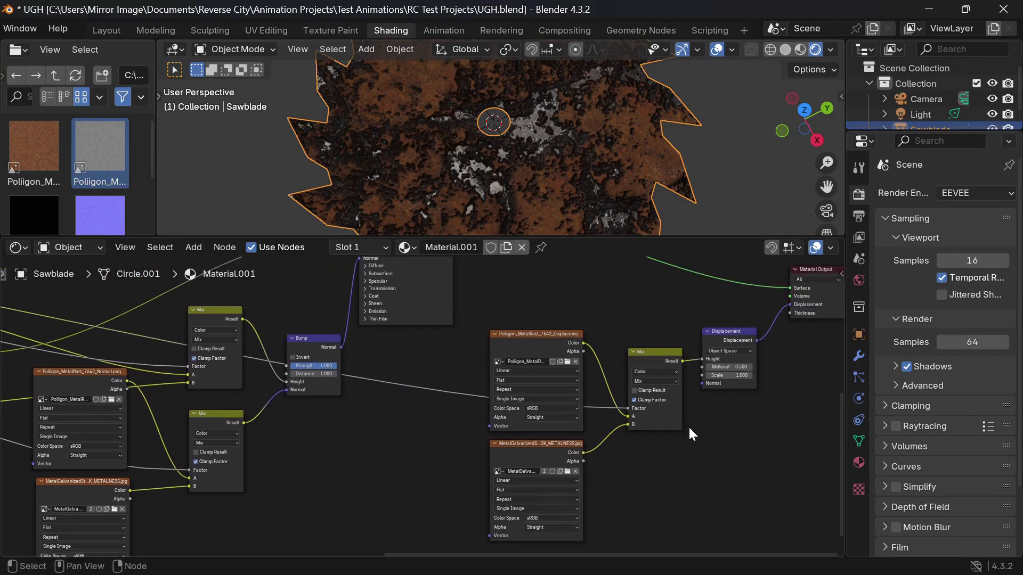
{"action": "scroll", "coordinate": [688, 426], "scroll_direction": "right", "scroll_amount": 1}
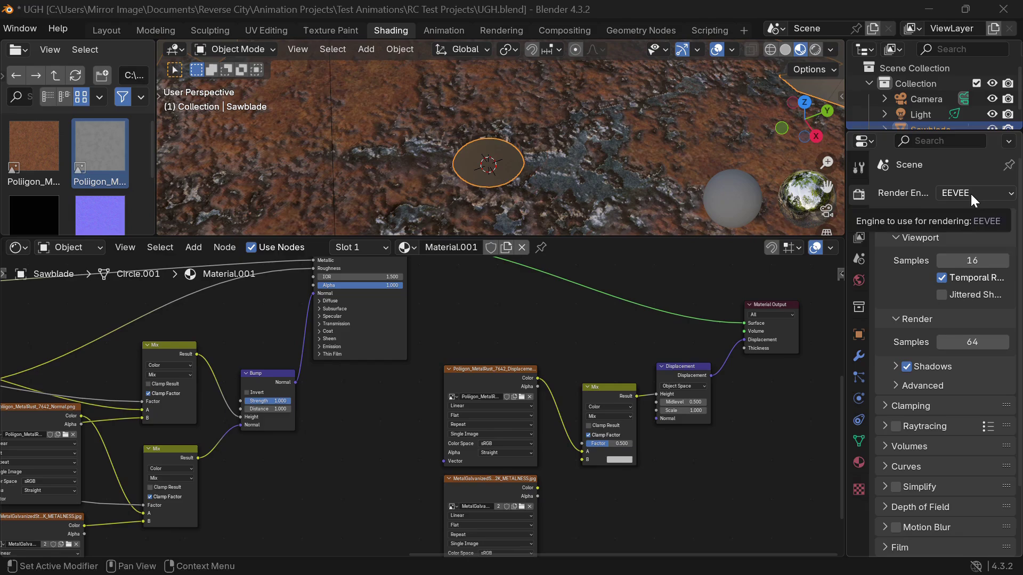
- Switch the render engine to Cycles
{"action": "left_click", "coordinate": [970, 193]}
{"action": "left_click", "coordinate": [954, 244]}
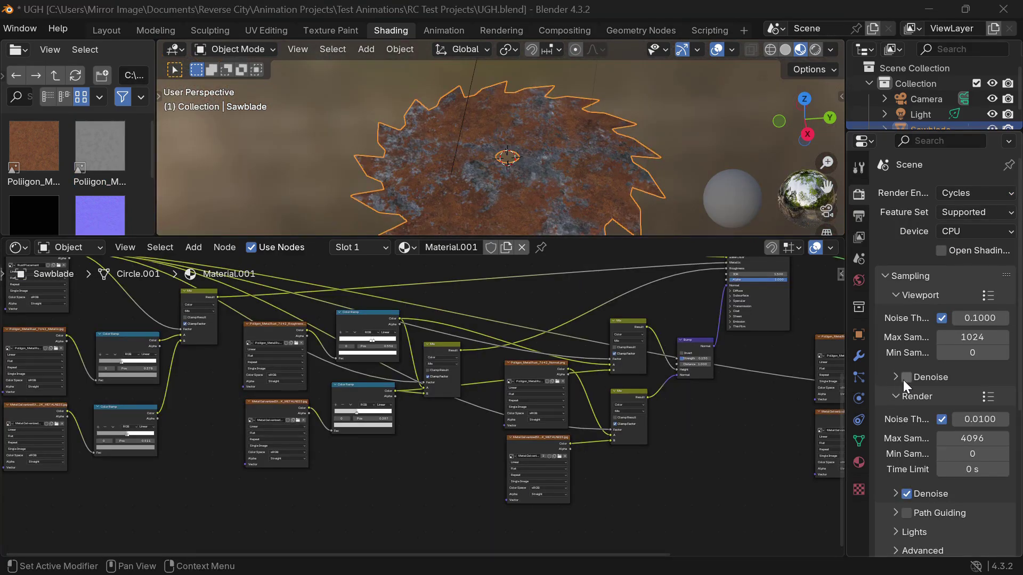
{"action": "left_click", "coordinate": [905, 377]}
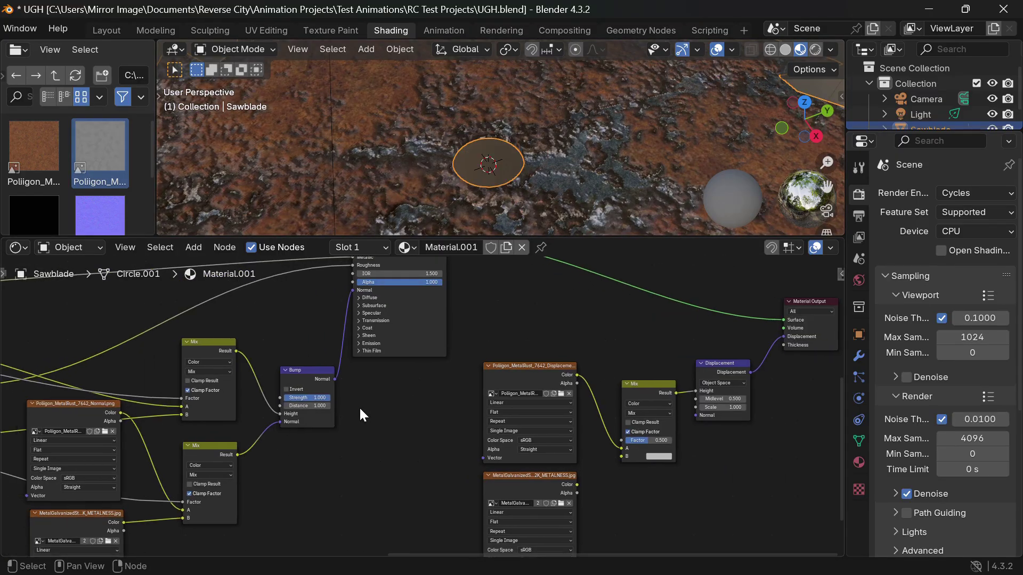
- Set the Bump node's Strength to 0.15
{"action": "scroll", "coordinate": [359, 407], "scroll_direction": "left", "scroll_amount": 3}
{"action": "scroll", "coordinate": [359, 407], "scroll_direction": "down", "scroll_amount": 2}
{"action": "left_click_drag", "start_coordinate": [398, 338], "coordinate": [357, 340]}
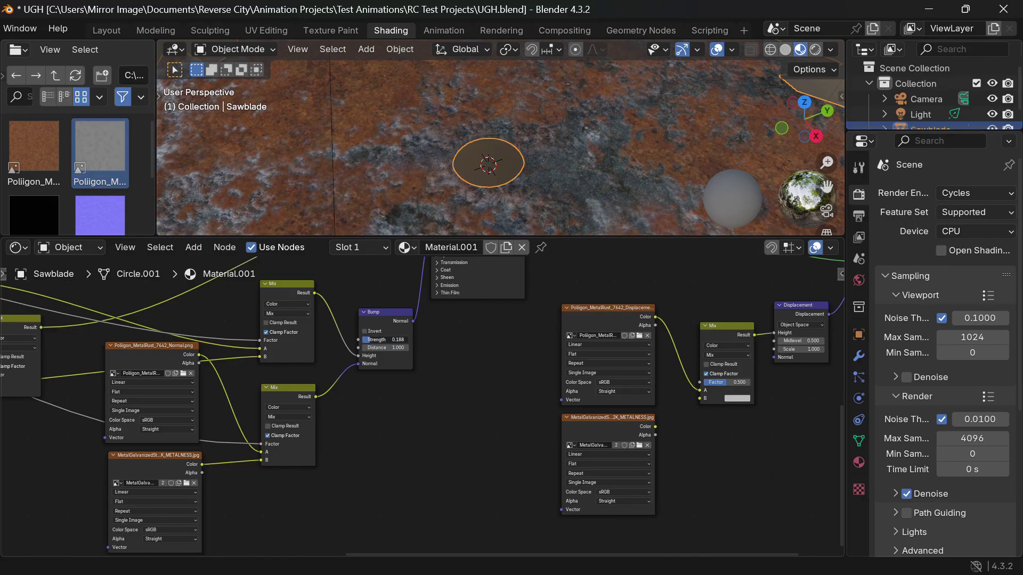
{"action": "left_click", "coordinate": [379, 339]}
{"action": "type", "text": "0.15"}
{"action": "key", "text": "Return"}
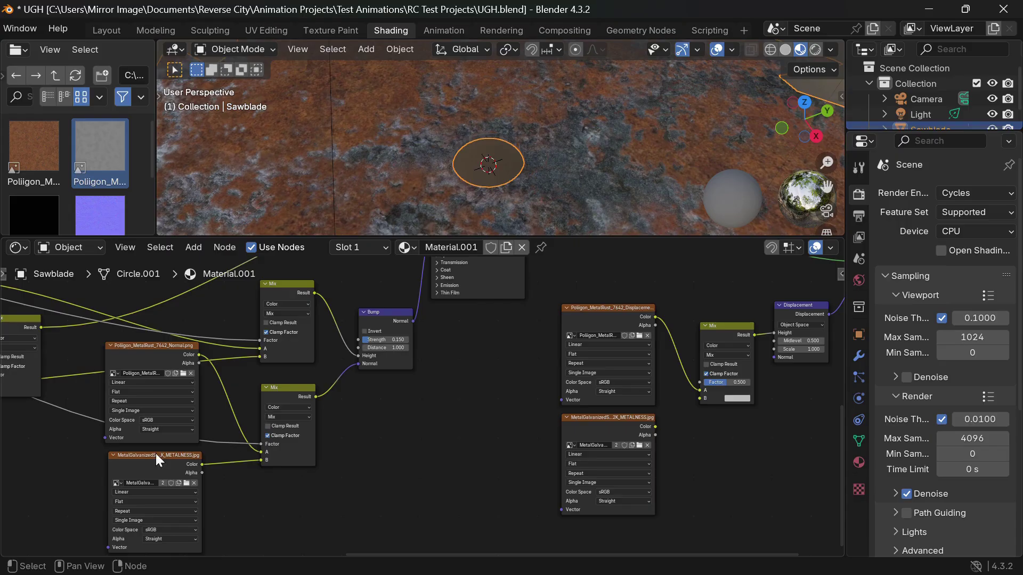
- Examine the sawblade's rust and metal surface from several distances and angles
{"action": "scroll", "coordinate": [69, 439], "scroll_direction": "left", "scroll_amount": 4, "text": "ctrl"}
{"action": "scroll", "coordinate": [69, 439], "scroll_direction": "left", "scroll_amount": 10, "text": "ctrl"}
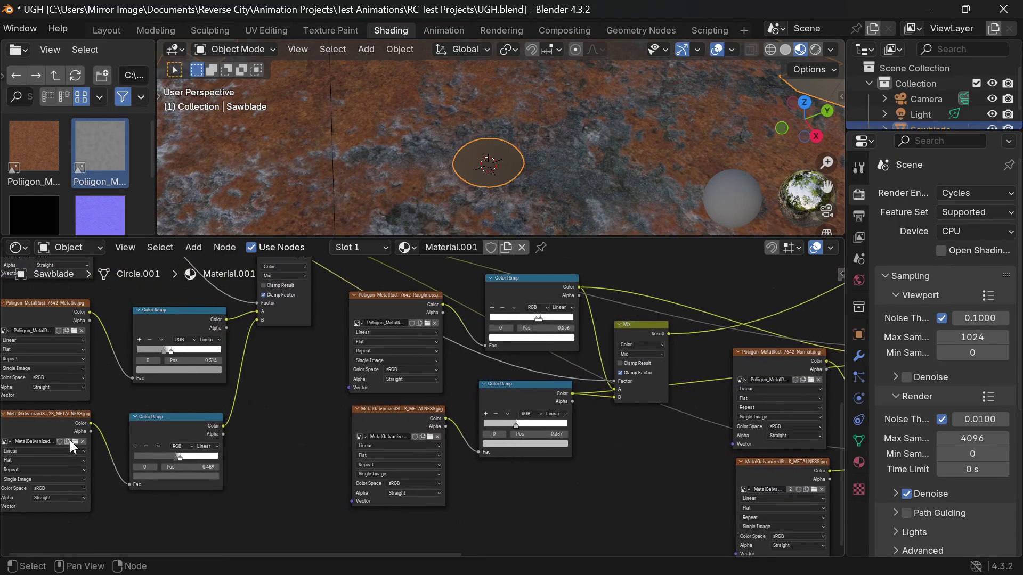
{"action": "scroll", "coordinate": [433, 178], "scroll_direction": "up", "scroll_amount": 3}
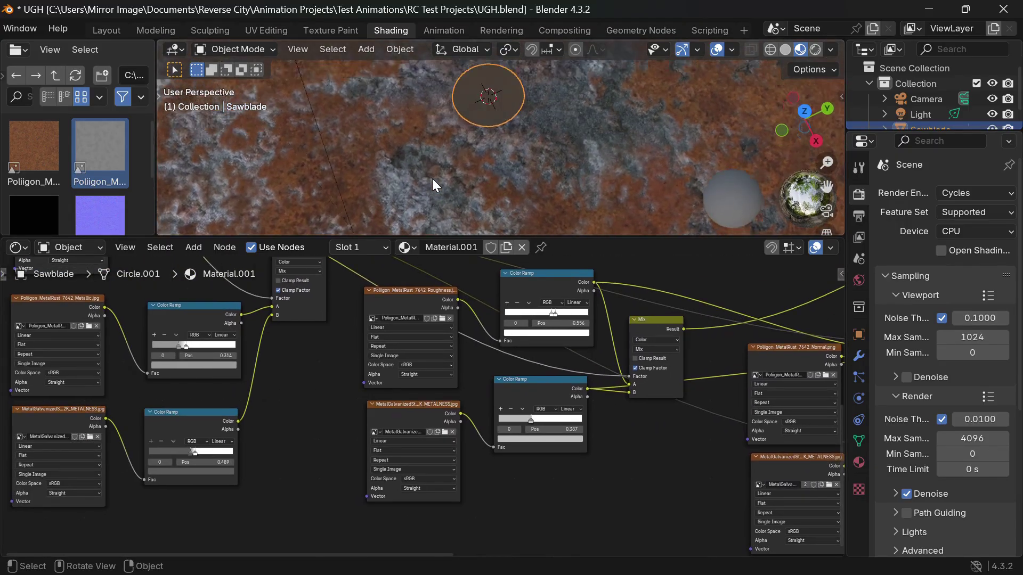
{"action": "scroll", "coordinate": [432, 178], "scroll_direction": "down", "scroll_amount": 4}
{"action": "scroll", "coordinate": [433, 178], "scroll_direction": "down", "scroll_amount": 2}
{"action": "scroll", "coordinate": [432, 178], "scroll_direction": "down", "scroll_amount": 3}
{"action": "scroll", "coordinate": [433, 178], "scroll_direction": "up", "scroll_amount": 5}
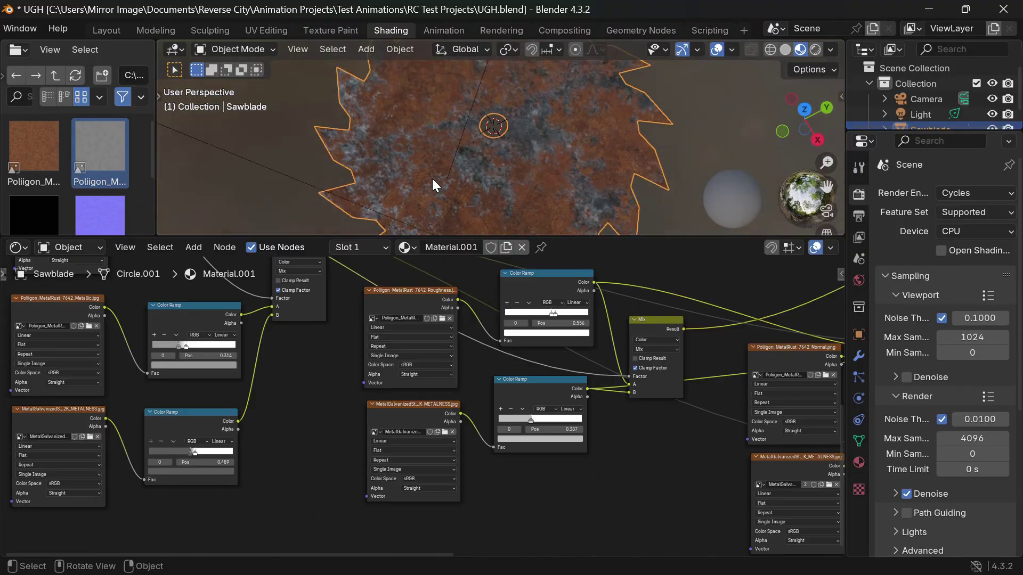
{"action": "scroll", "coordinate": [432, 178], "scroll_direction": "up", "scroll_amount": 1}
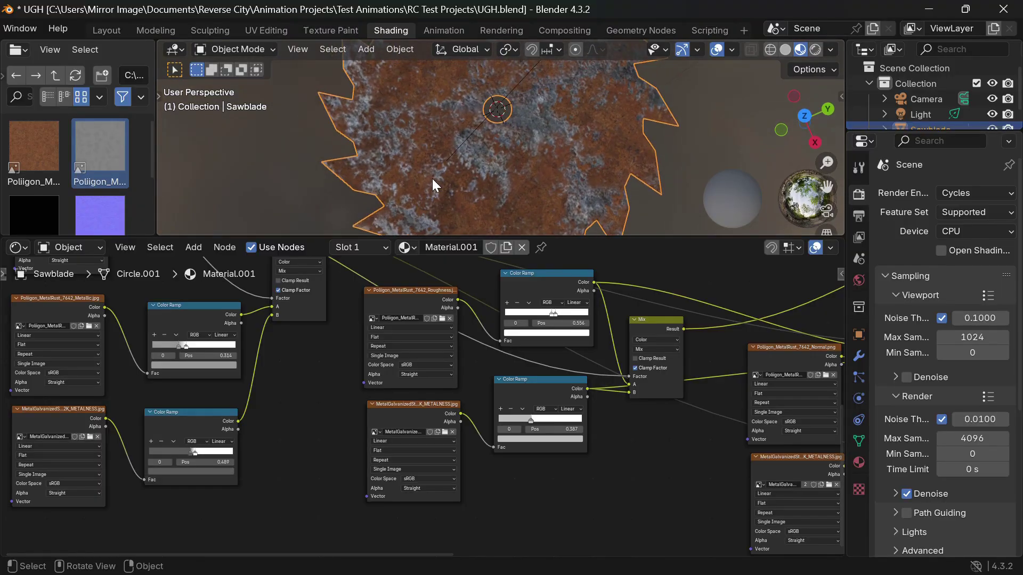
{"action": "scroll", "coordinate": [433, 178], "scroll_direction": "up", "scroll_amount": 4}
{"action": "scroll", "coordinate": [433, 177], "scroll_direction": "up", "scroll_amount": 3}
{"action": "scroll", "coordinate": [433, 178], "scroll_direction": "down", "scroll_amount": 2}
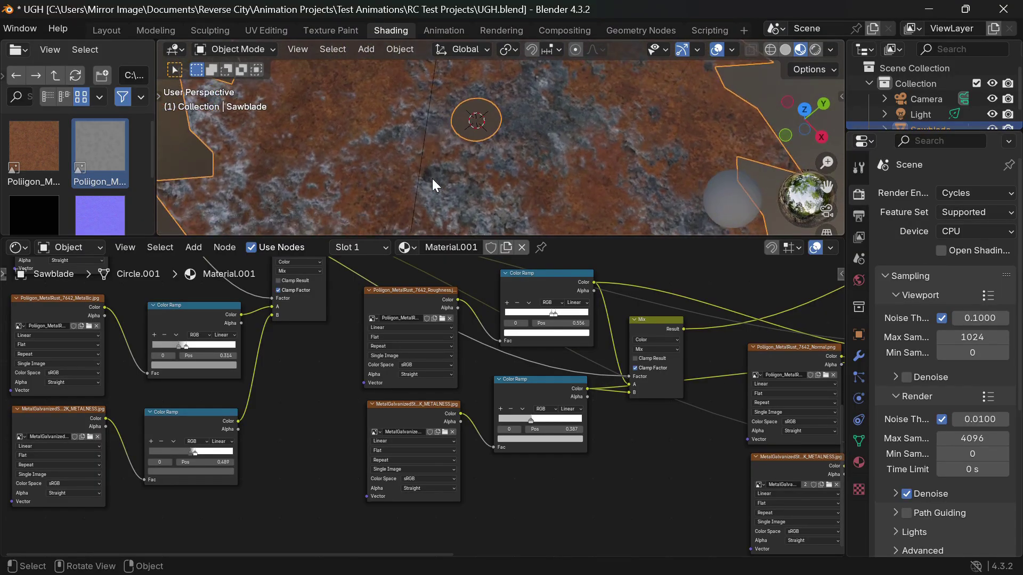
- Adjust the gray stop on the steel metallic Color Ramp and move the rust metallic ramp's gray stop to position 0.378
{"action": "scroll", "coordinate": [268, 366], "scroll_direction": "left", "scroll_amount": 3}
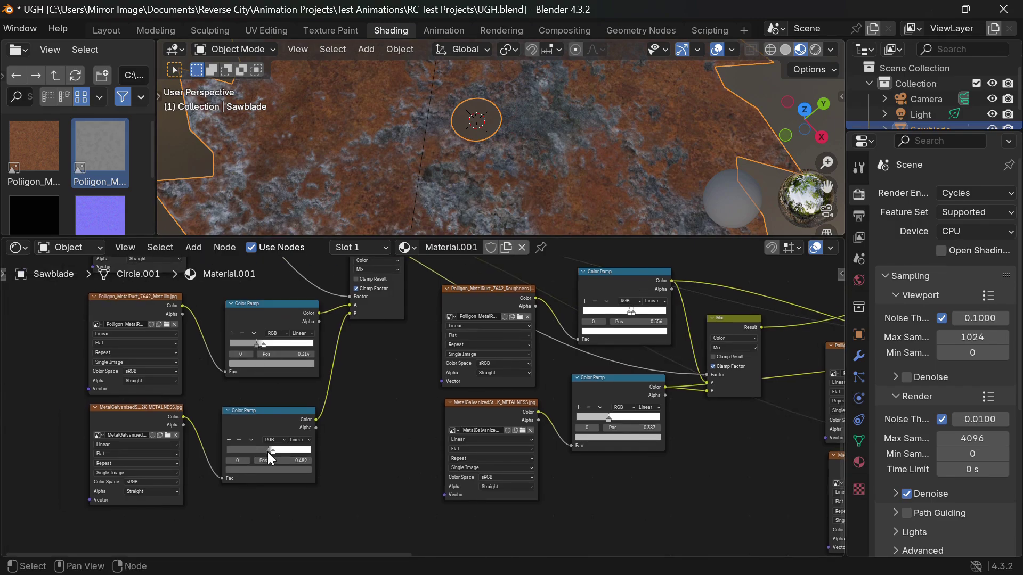
{"action": "left_click_drag", "start_coordinate": [271, 452], "coordinate": [270, 452]}
{"action": "left_click", "coordinate": [263, 469]}
{"action": "mouse_move", "coordinate": [298, 382]}
{"action": "left_mouse_down"}
{"action": "mouse_move", "coordinate": [298, 391]}
{"action": "mouse_move", "coordinate": [298, 347]}
{"action": "mouse_move", "coordinate": [298, 382]}
{"action": "left_mouse_up"}
{"action": "mouse_move", "coordinate": [258, 344]}
{"action": "left_mouse_down"}
{"action": "mouse_move", "coordinate": [298, 345]}
{"action": "mouse_move", "coordinate": [233, 344]}
{"action": "mouse_move", "coordinate": [260, 350]}
{"action": "left_mouse_up"}
- Move the steel metallic Color Ramp's gray stop to position 0.589 and set its color Value to 0.900
{"action": "left_click_drag", "start_coordinate": [272, 450], "coordinate": [278, 450]}
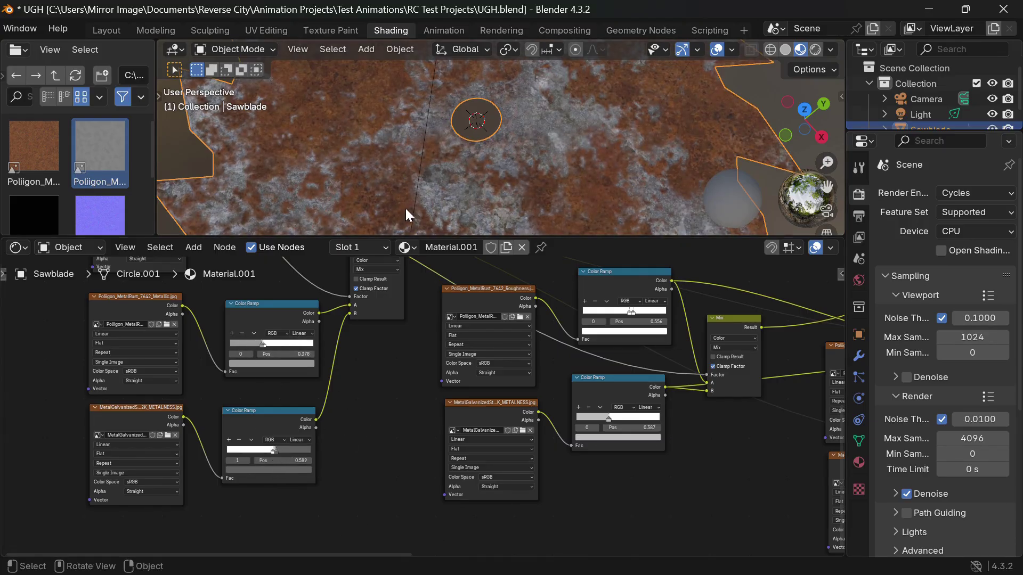
{"action": "left_click", "coordinate": [273, 472]}
{"action": "left_click_drag", "start_coordinate": [296, 391], "coordinate": [297, 338]}
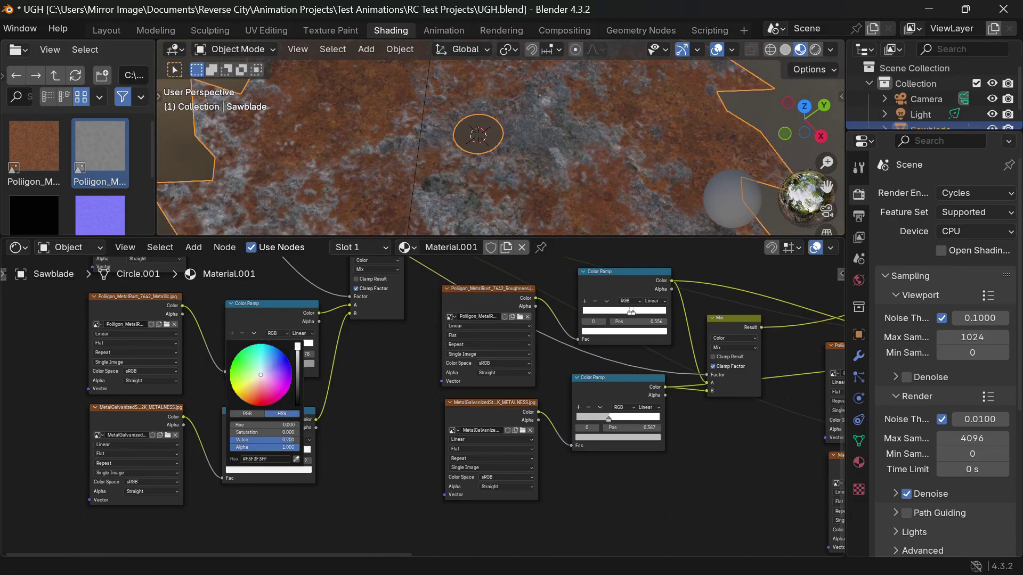
- Set the steel metallic Color Ramp's gray stop to black and move it to position 0.511
{"action": "middle_click_drag", "start_coordinate": [434, 130], "coordinate": [423, 150]}
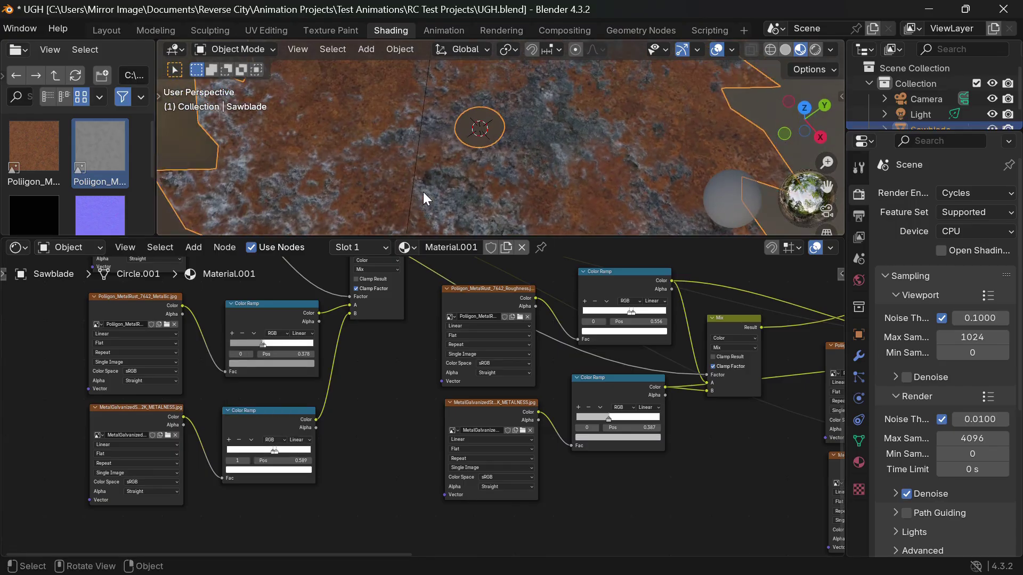
{"action": "left_click", "coordinate": [287, 471]}
{"action": "left_click_drag", "start_coordinate": [297, 347], "coordinate": [297, 407]}
{"action": "left_click_drag", "start_coordinate": [276, 452], "coordinate": [269, 452]}
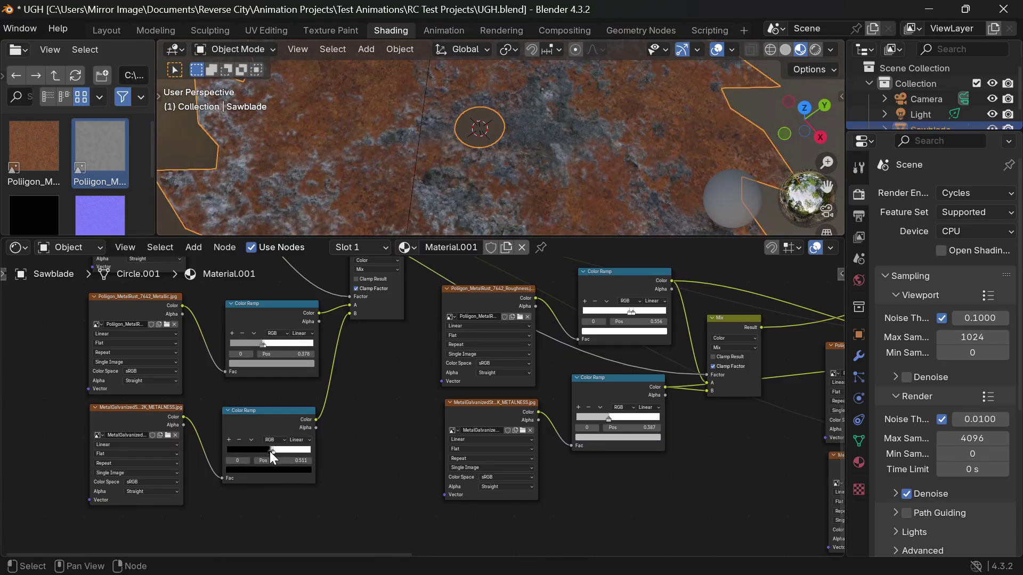
{"action": "middle_click_drag", "start_coordinate": [477, 171], "coordinate": [467, 163]}
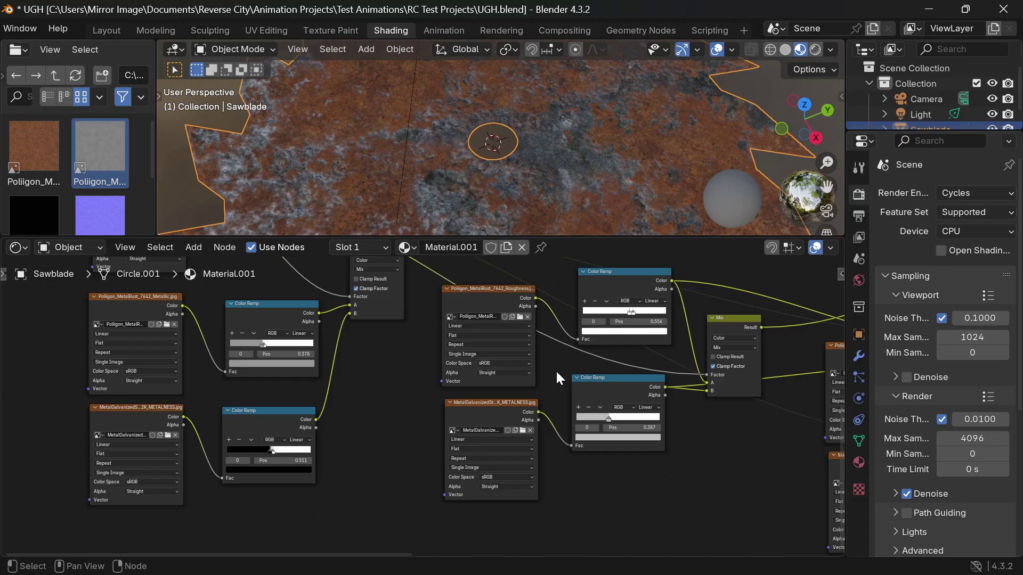
- Set the dark stop's color Value to 0.286 on the steel metallic Color Ramp and 0.632 on the steel roughness Color Ramp
{"action": "middle_click_drag", "start_coordinate": [392, 424], "coordinate": [297, 444]}
{"action": "left_click", "coordinate": [170, 478]}
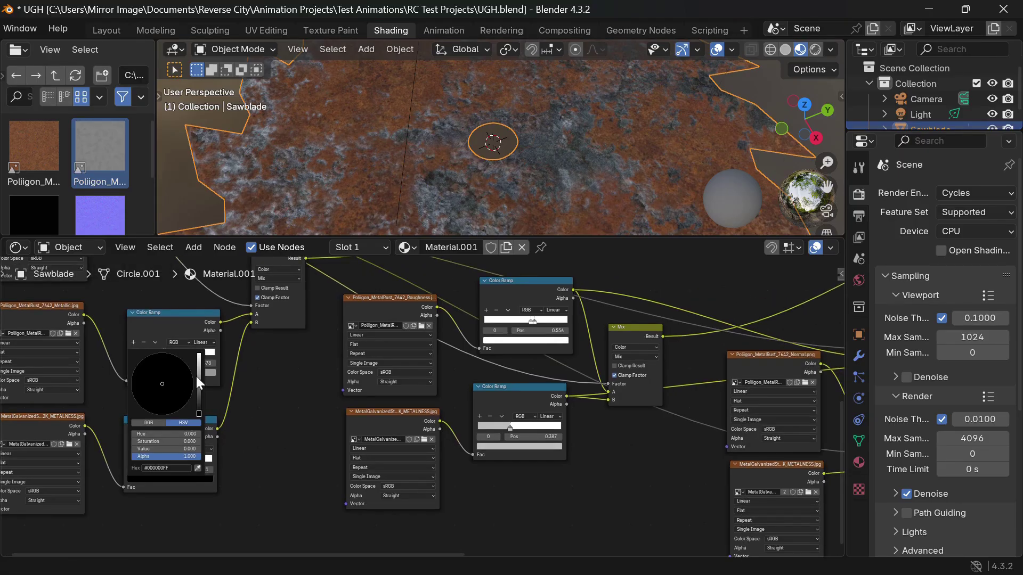
{"action": "left_click", "coordinate": [200, 378]}
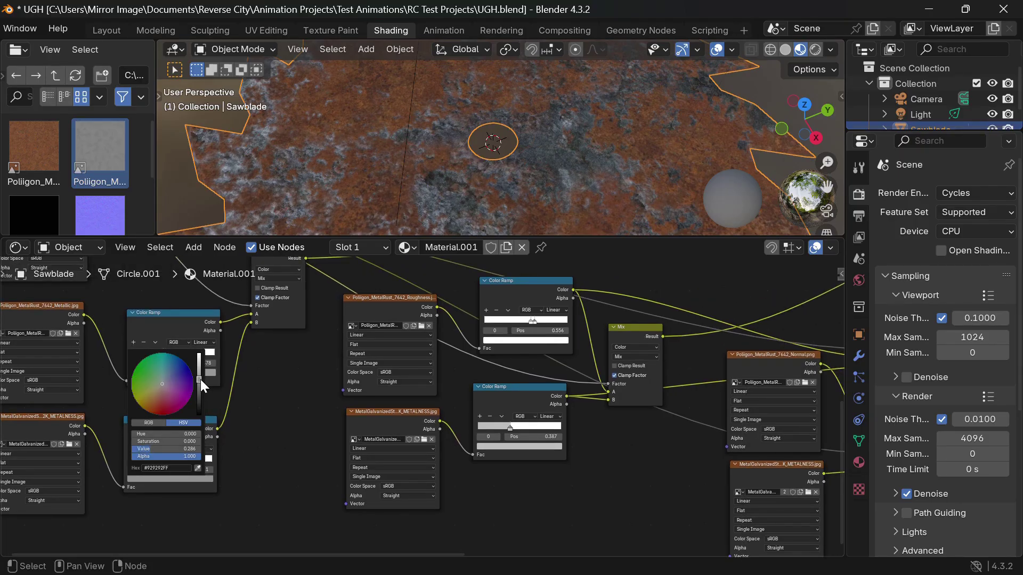
{"action": "left_click", "coordinate": [510, 447]}
{"action": "left_click", "coordinate": [541, 368]}
{"action": "mouse_move", "coordinate": [565, 191]}
{"action": "middle_mouse_down"}
{"action": "mouse_move", "coordinate": [570, 169]}
{"action": "mouse_move", "coordinate": [568, 181]}
{"action": "middle_mouse_up"}
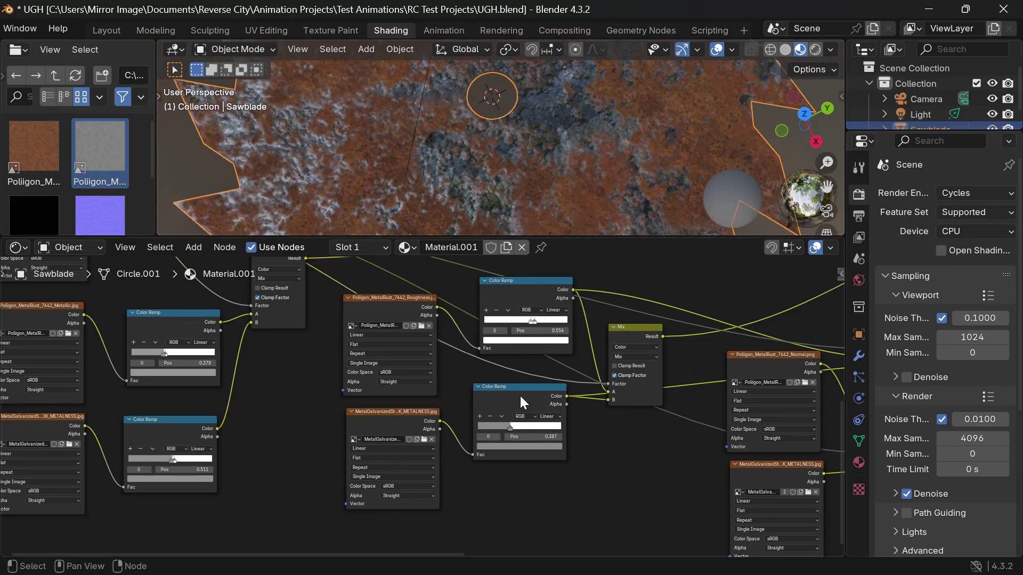
{"action": "left_click", "coordinate": [519, 446]}
{"action": "left_click_drag", "start_coordinate": [547, 360], "coordinate": [548, 331]}
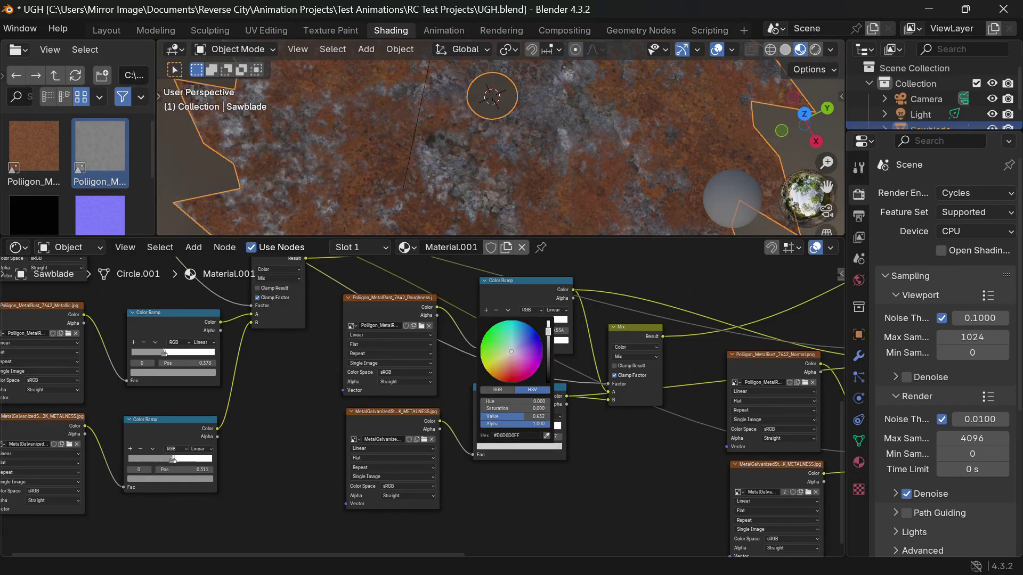
{"action": "middle_click_drag", "start_coordinate": [538, 185], "coordinate": [538, 185]}
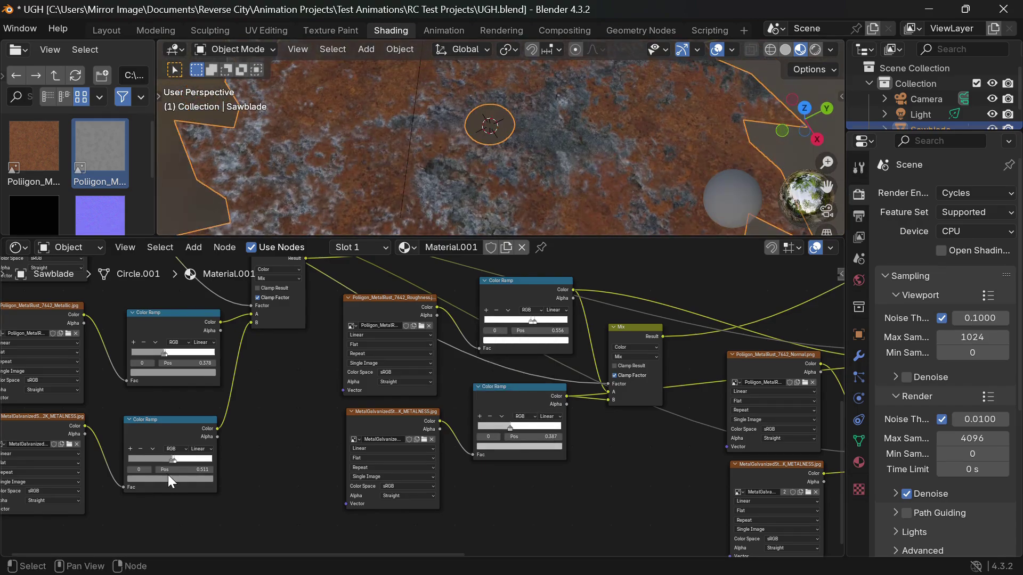
- Darken the gray stops of both the steel metallic and steel roughness Color Ramps to black
{"action": "left_click", "coordinate": [168, 479]}
{"action": "left_click_drag", "start_coordinate": [200, 382], "coordinate": [200, 413]}
{"action": "left_click", "coordinate": [520, 447]}
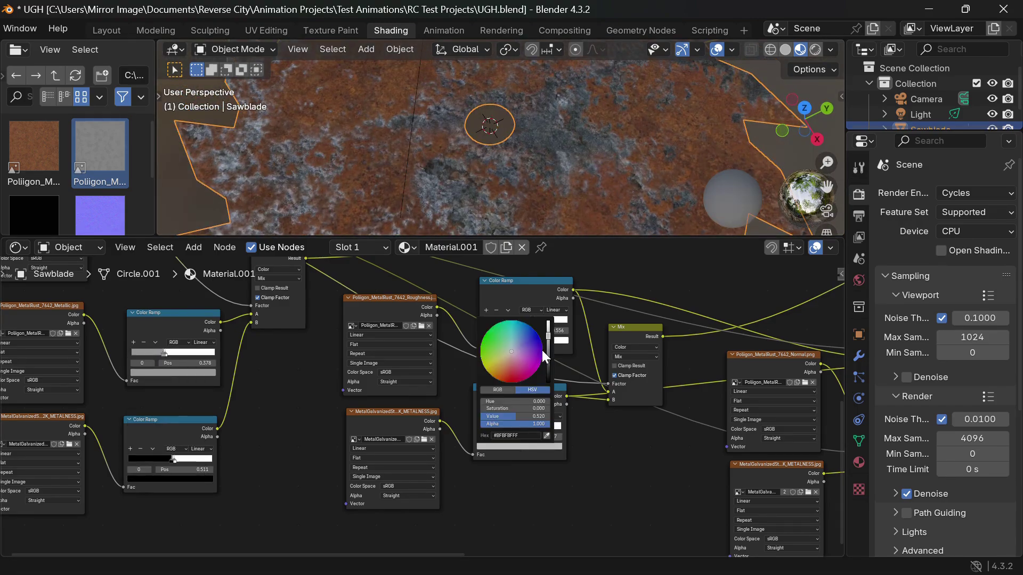
{"action": "left_click_drag", "start_coordinate": [544, 357], "coordinate": [548, 382]}
{"action": "middle_click_drag", "start_coordinate": [538, 219], "coordinate": [538, 218]}
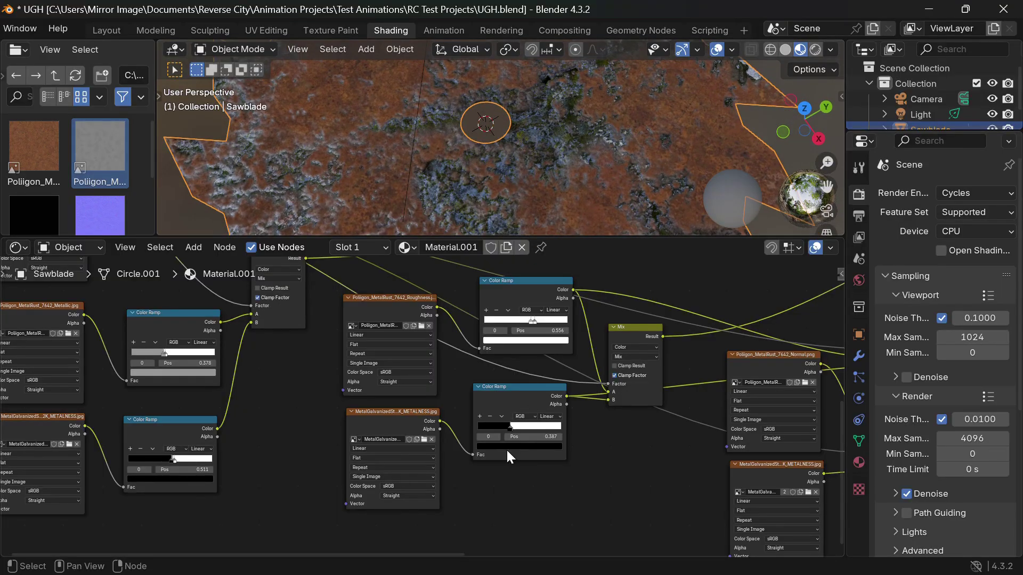
- Set the black stop's color Value to 0.367 on the steel metallic Color Ramp and 0.618 on the steel roughness Color Ramp
{"action": "left_click", "coordinate": [176, 479]}
{"action": "left_click_drag", "start_coordinate": [196, 398], "coordinate": [198, 375]}
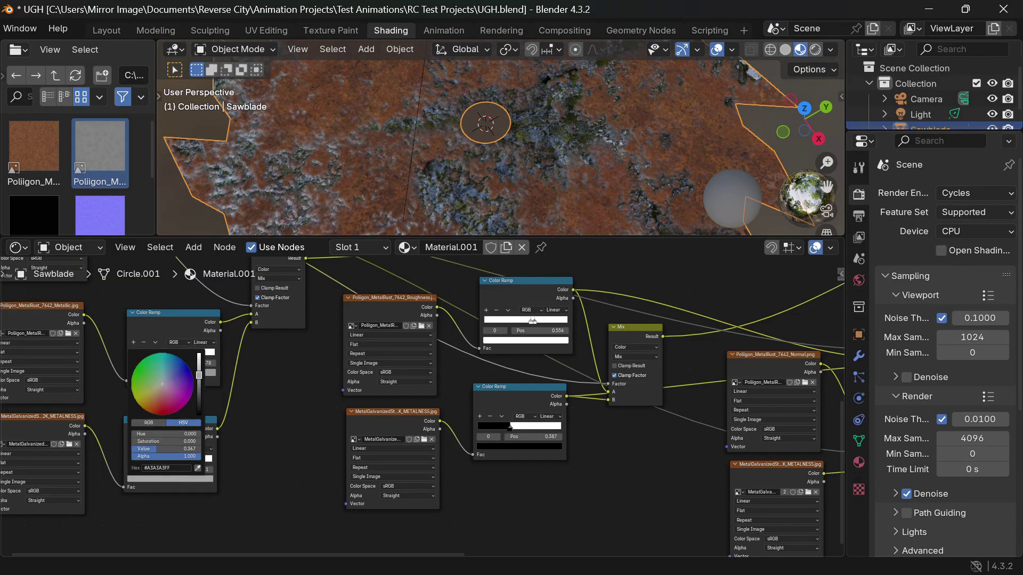
{"action": "left_click", "coordinate": [520, 446]}
{"action": "left_click_drag", "start_coordinate": [548, 367], "coordinate": [548, 332]}
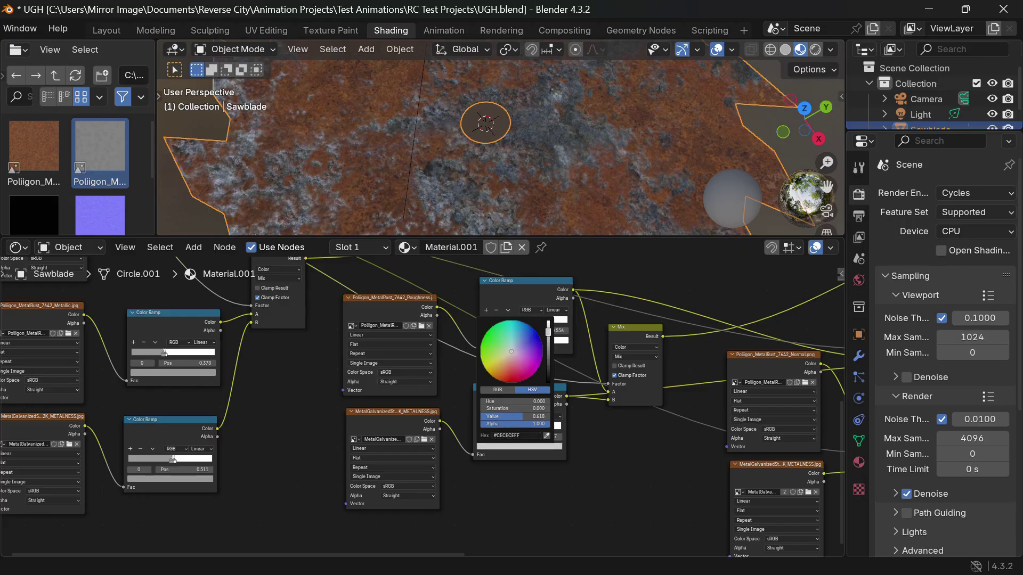
{"action": "scroll", "coordinate": [525, 197], "scroll_direction": "down", "scroll_amount": 6}
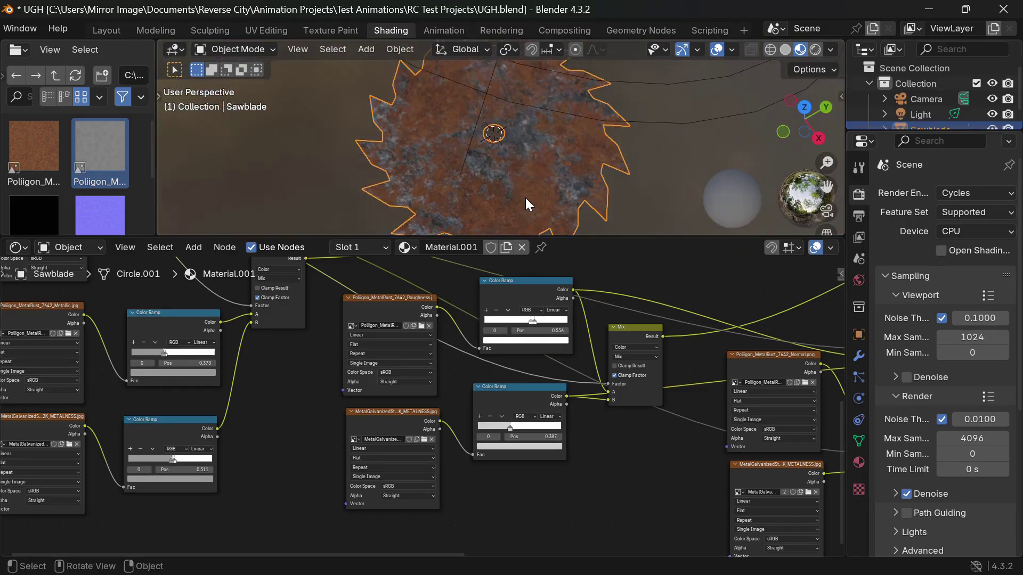
{"action": "mouse_move", "coordinate": [525, 199]}
{"action": "middle_mouse_down"}
{"action": "mouse_move", "coordinate": [533, 184]}
{"action": "mouse_move", "coordinate": [534, 194]}
{"action": "middle_mouse_up"}
- Connect the Bump node's Normal output to the Displacement node's Normal input
{"action": "scroll", "coordinate": [526, 484], "scroll_direction": "down", "scroll_amount": 4}
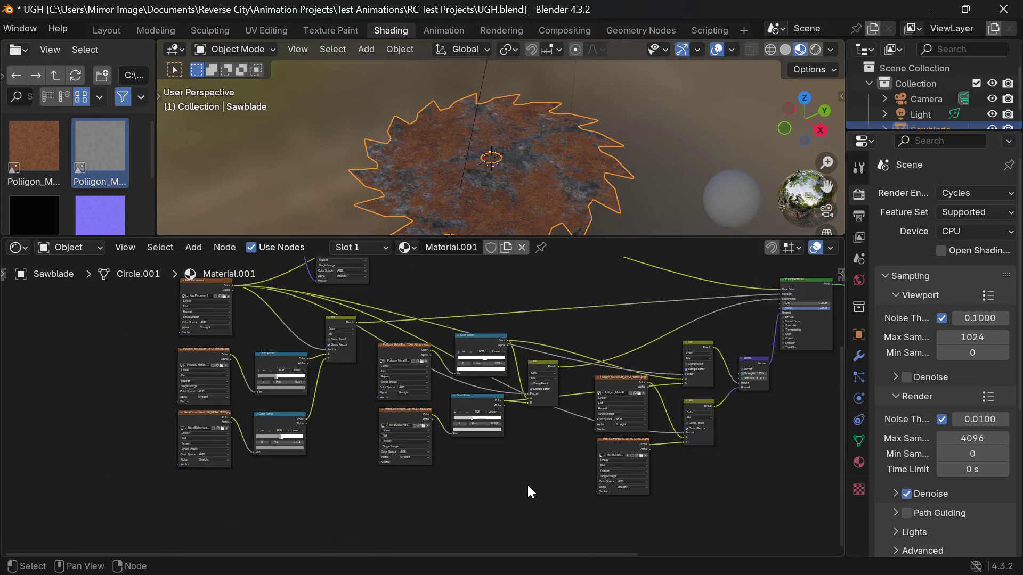
{"action": "scroll", "coordinate": [528, 485], "scroll_direction": "right", "scroll_amount": 3}
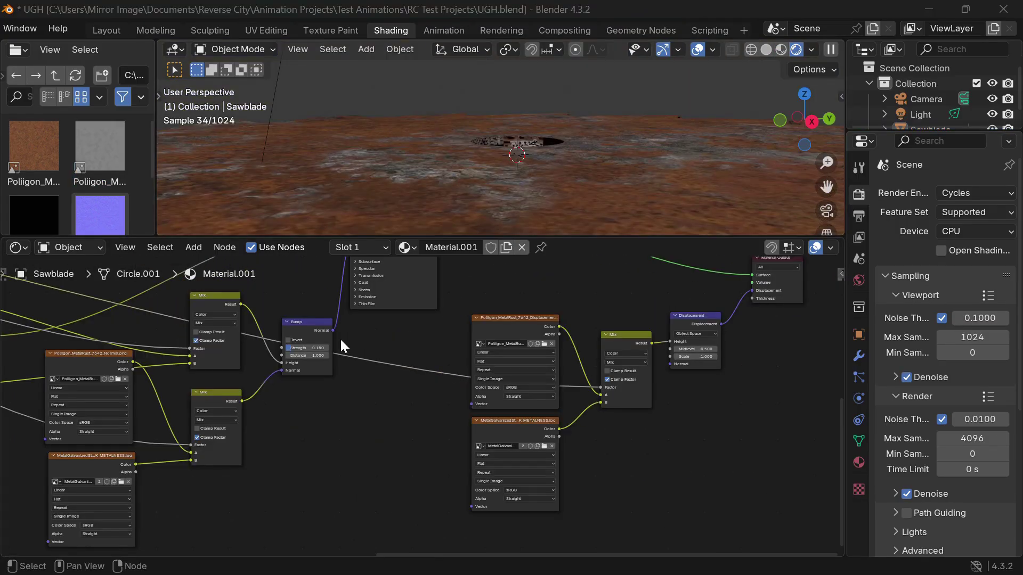
{"action": "left_click_drag", "start_coordinate": [333, 335], "coordinate": [671, 364]}
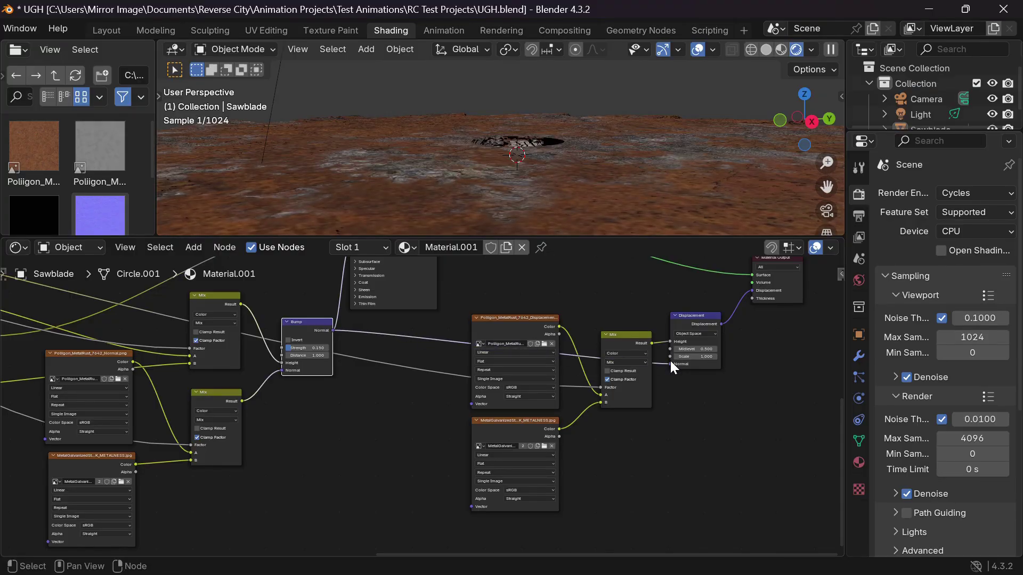
- Set the Displacement node's Midlevel to 1.000 and inspect the rendered blade surface up close
{"action": "left_click", "coordinate": [715, 349]}
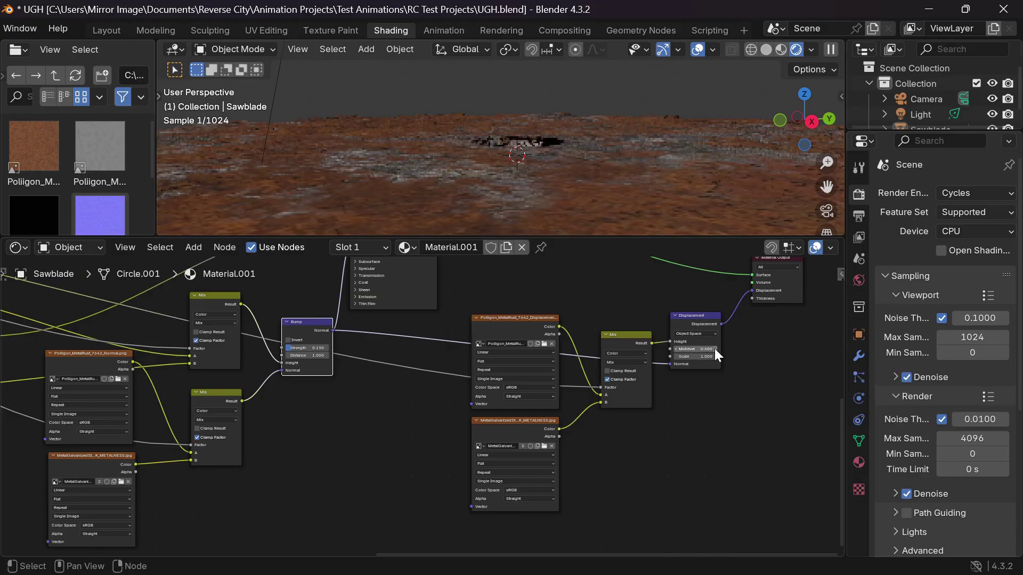
{"action": "left_click", "coordinate": [715, 349]}
{"action": "left_click", "coordinate": [714, 349]}
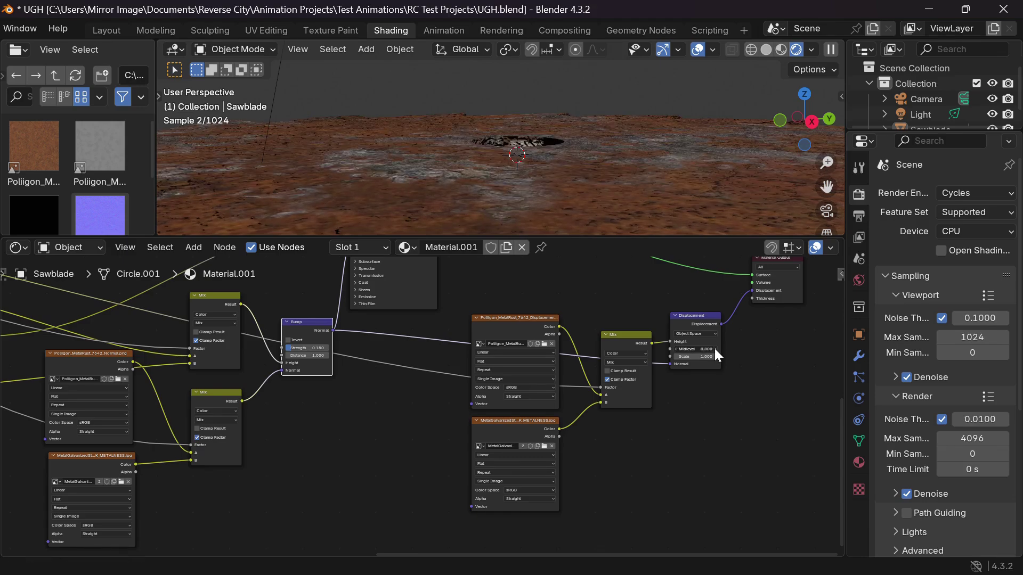
{"action": "left_click", "coordinate": [714, 348]}
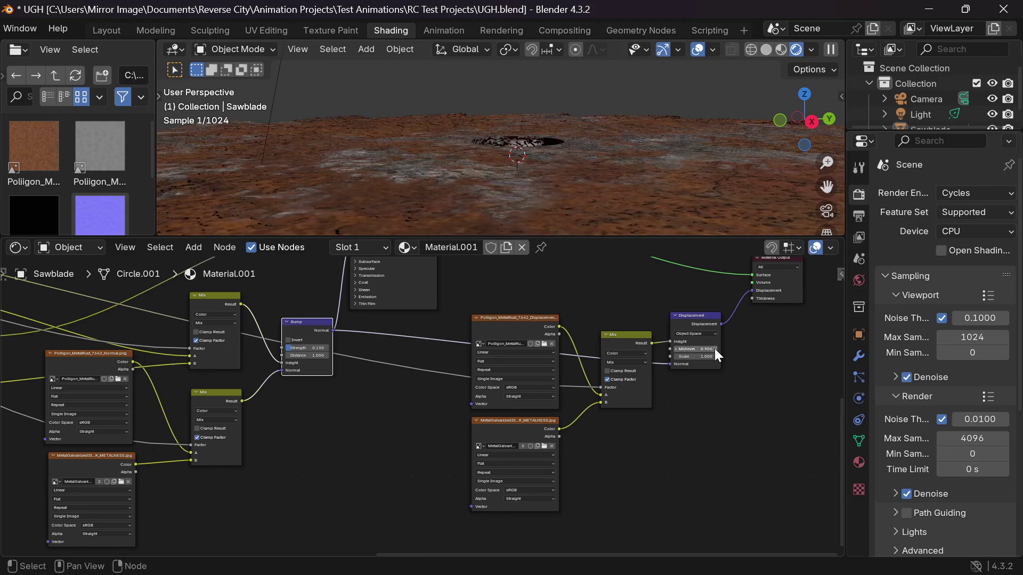
{"action": "left_click", "coordinate": [714, 349]}
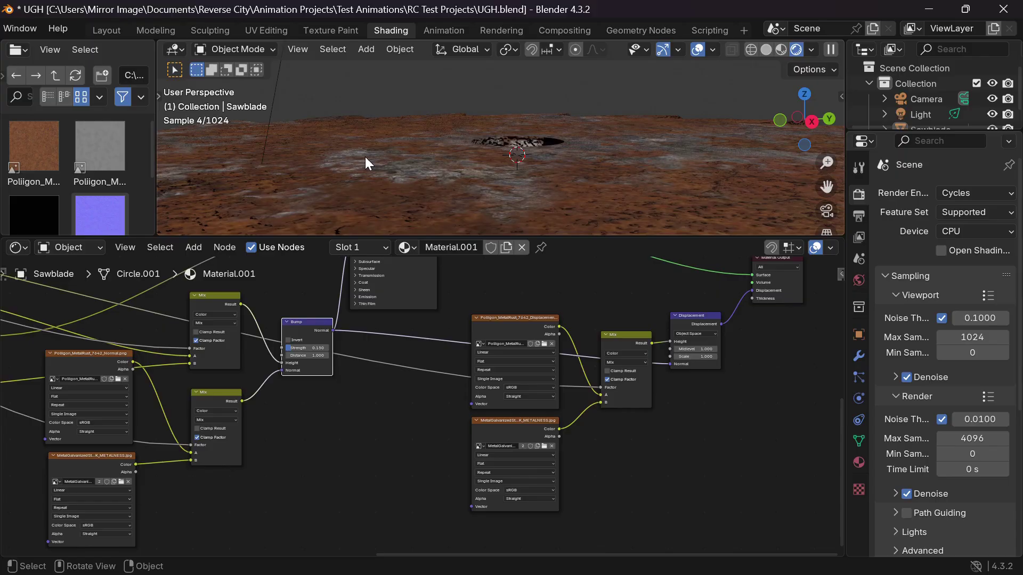
{"action": "scroll", "coordinate": [365, 156], "scroll_direction": "up", "scroll_amount": 5}
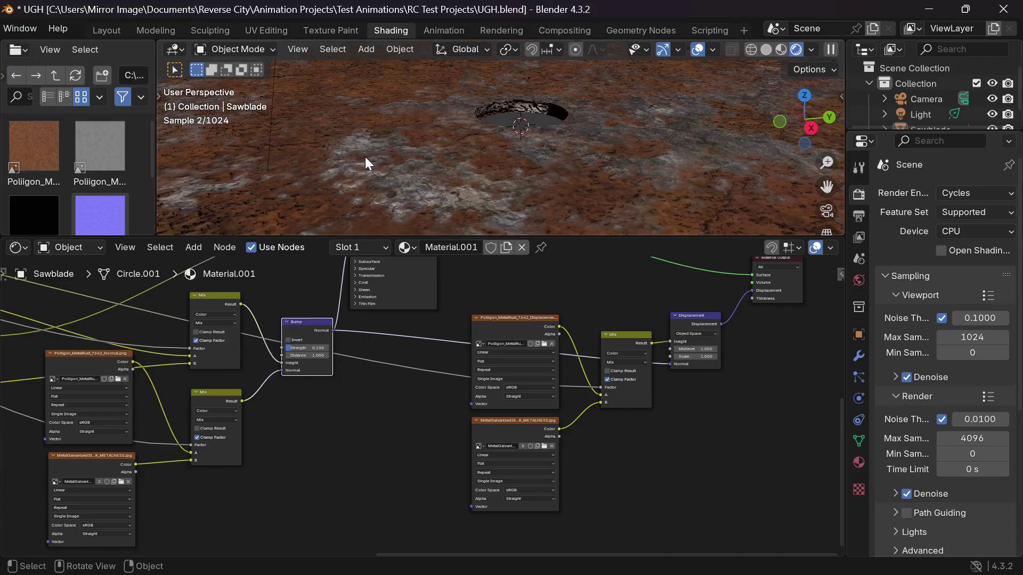
{"action": "scroll", "coordinate": [366, 157], "scroll_direction": "up", "scroll_amount": 4}
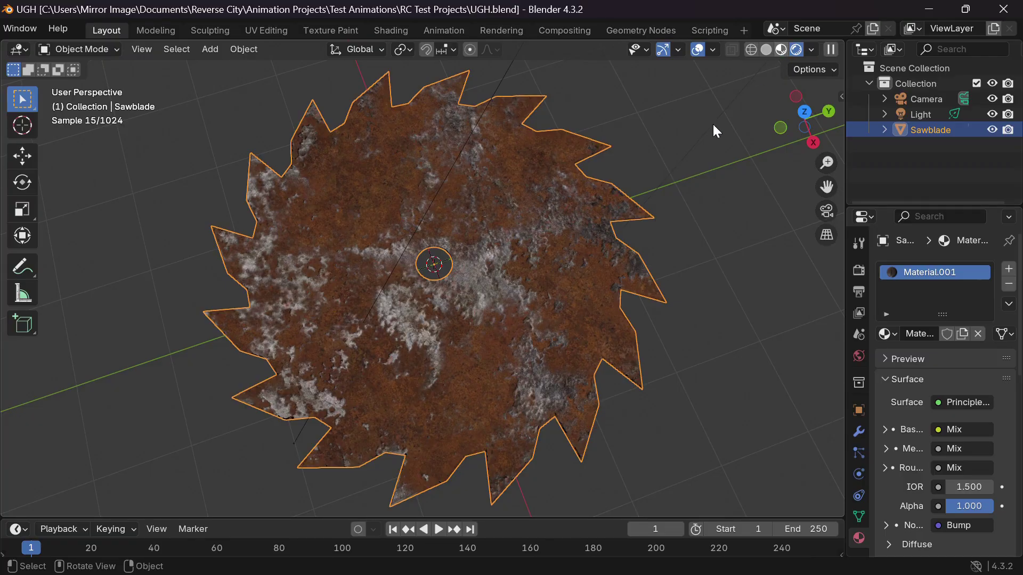
- Switch the viewport to Material Preview shading and view the sawblade through the scene camera
{"action": "key", "text": "z"}
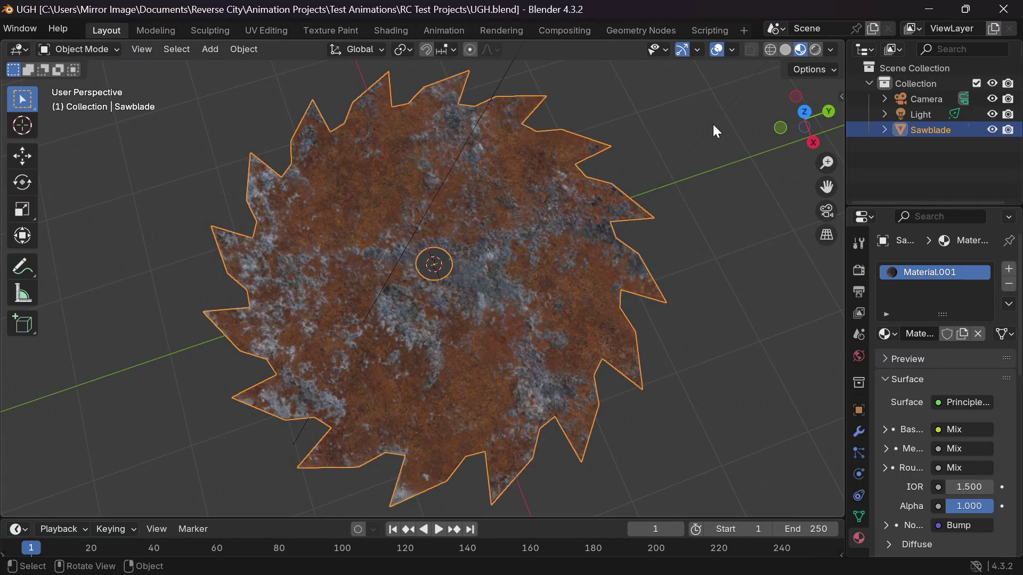
{"action": "middle_click_drag", "start_coordinate": [705, 155], "coordinate": [637, 254]}
{"action": "scroll", "coordinate": [637, 254], "scroll_direction": "down", "scroll_amount": 4}
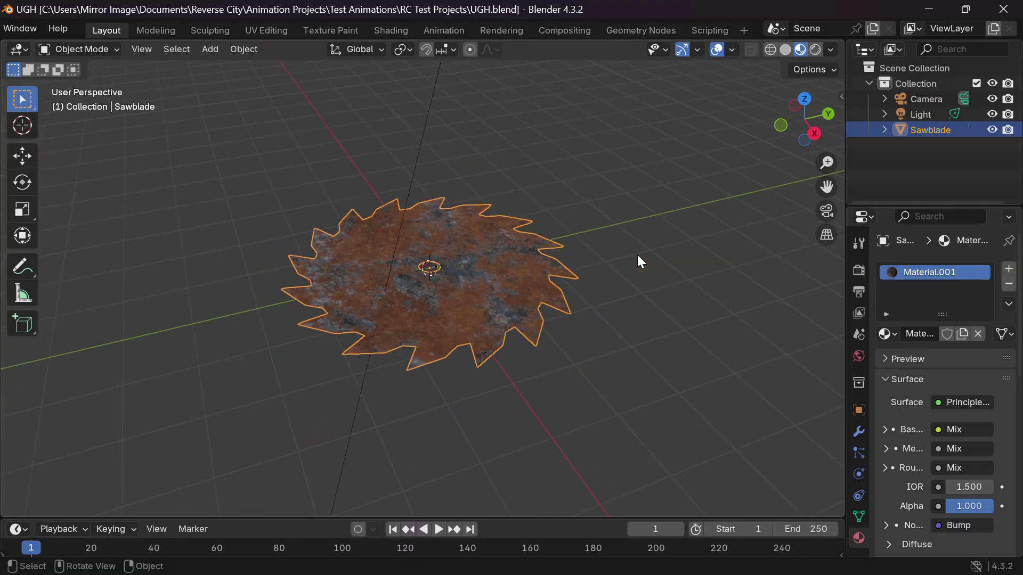
{"action": "scroll", "coordinate": [638, 257], "scroll_direction": "down", "scroll_amount": 2}
{"action": "key", "text": "KP_0"}
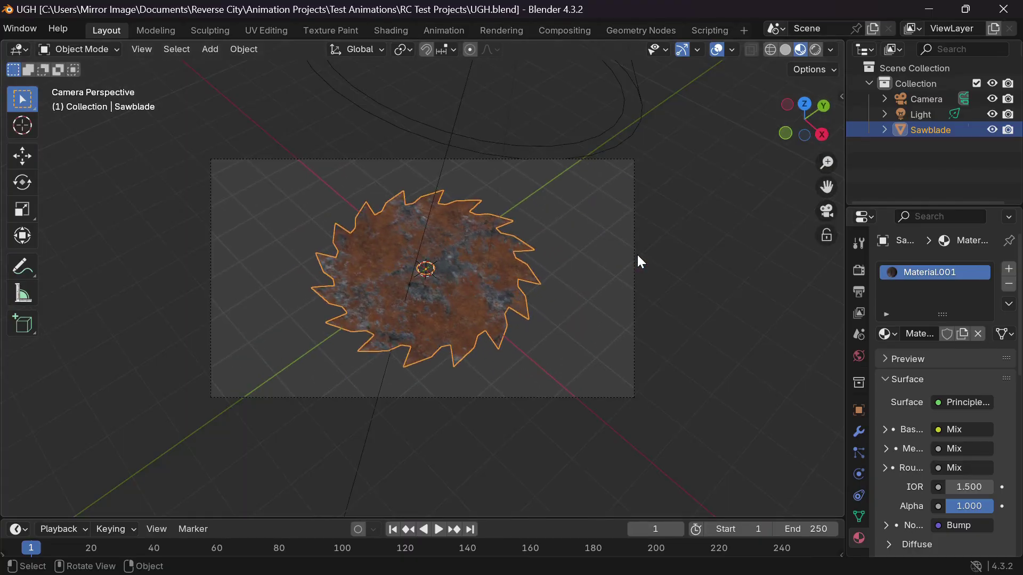
- Select the camera and lock it to the view so that viewport navigation moves it
{"action": "left_click", "coordinate": [637, 253]}
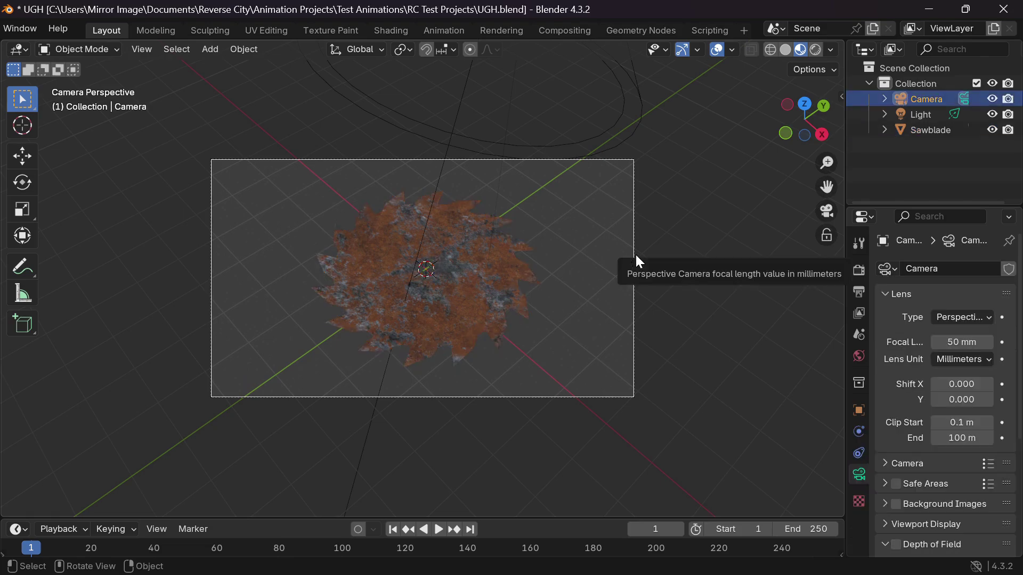
{"action": "key", "text": "n"}
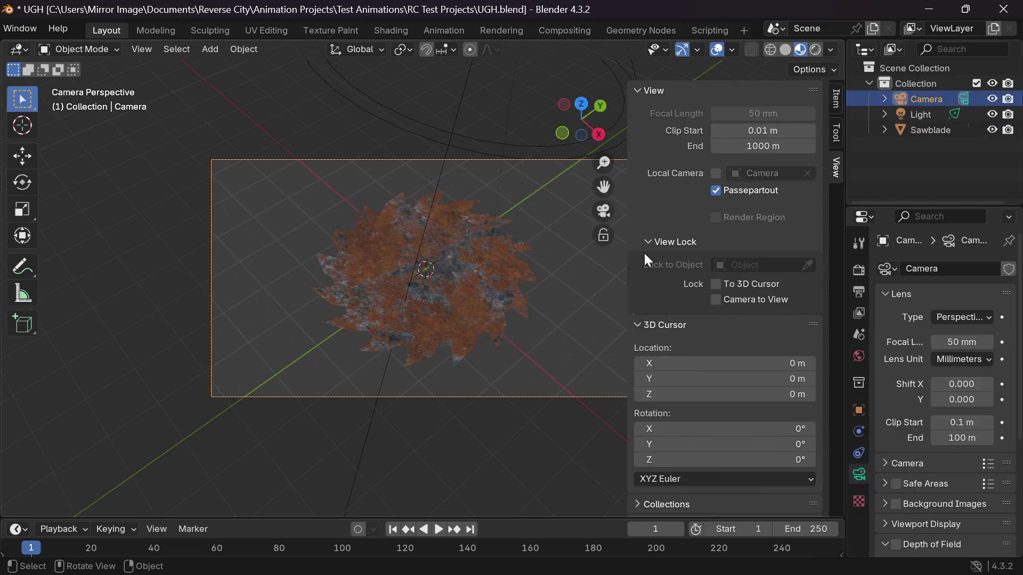
{"action": "left_click", "coordinate": [715, 300]}
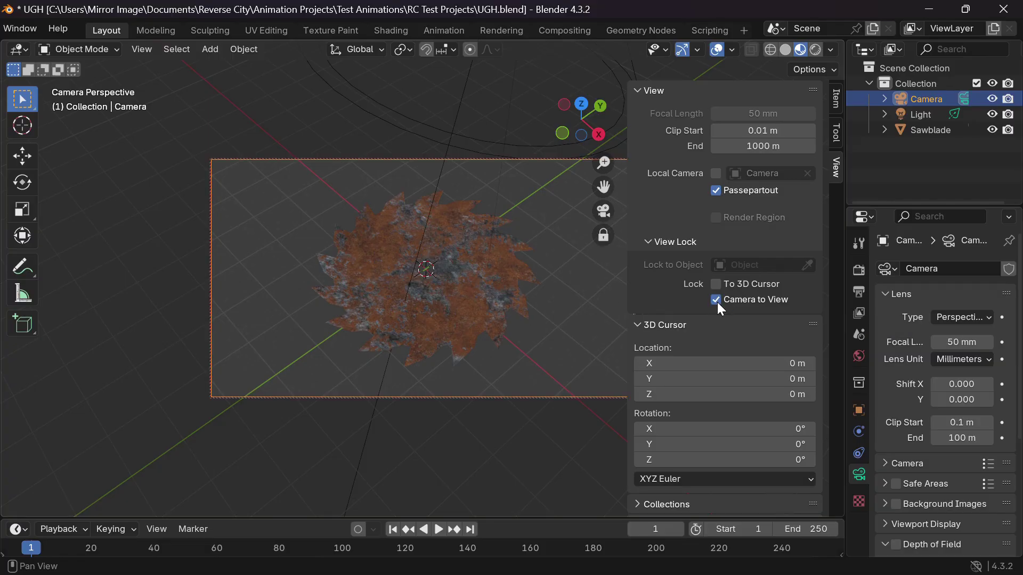
{"action": "left_click", "coordinate": [531, 477]}
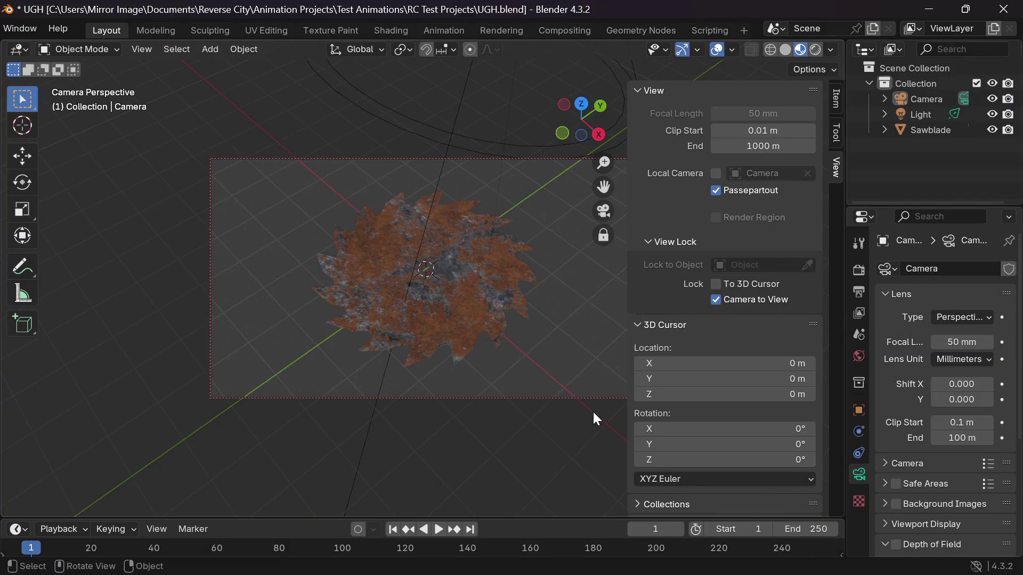
{"action": "key", "text": "n"}
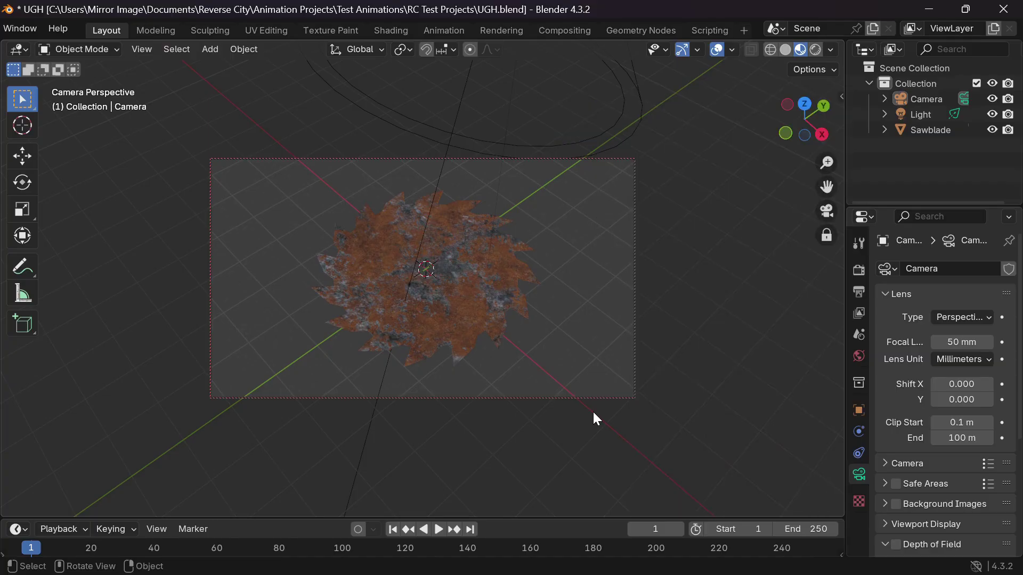
- Reposition the camera with Fly/Walk navigation so the whole sawblade is centered in the frame at a slightly lower, angled view
{"action": "key", "text": "shift+grave"}
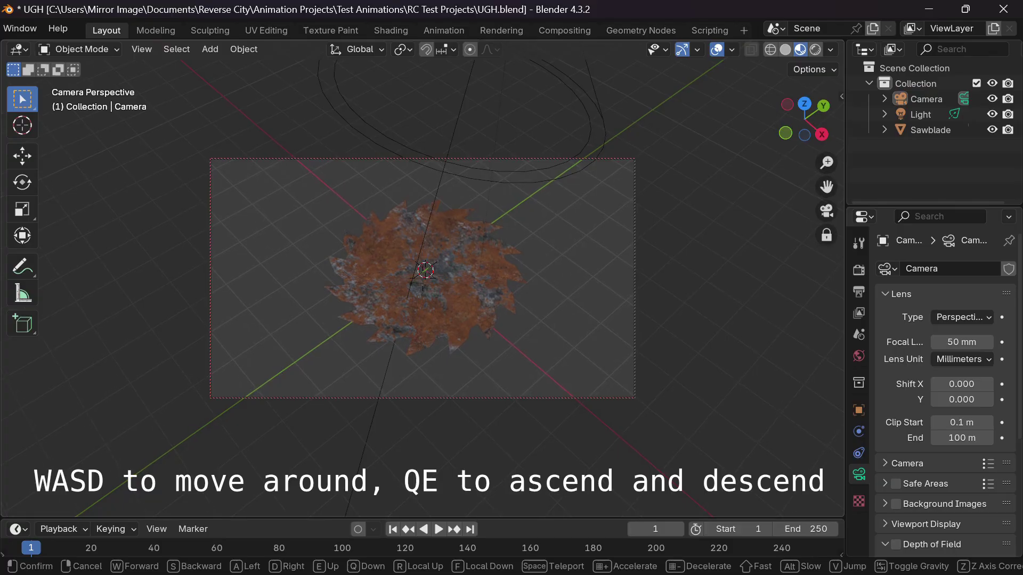
{"action": "key", "text": "s"}
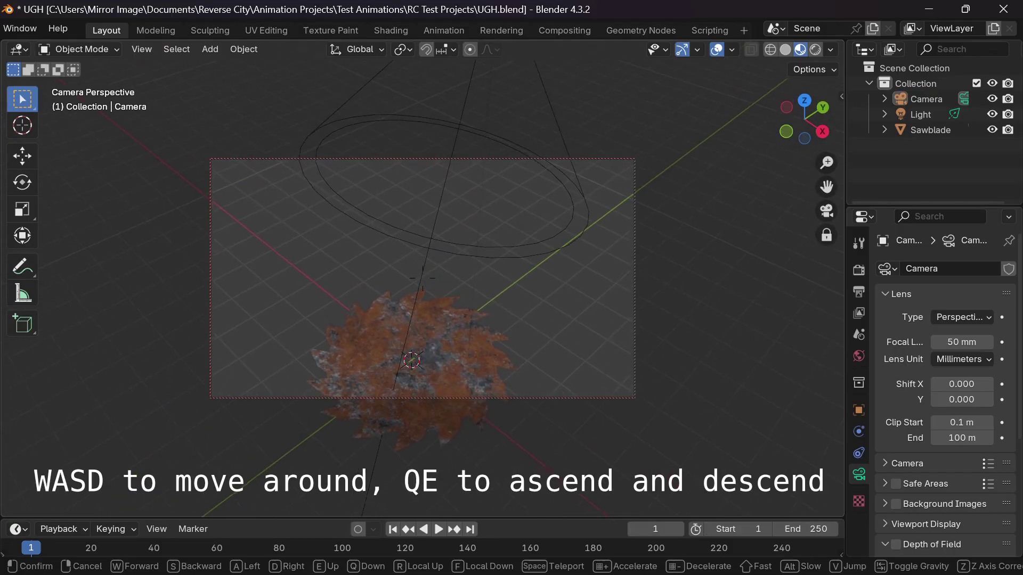
{"action": "key", "text": "w"}
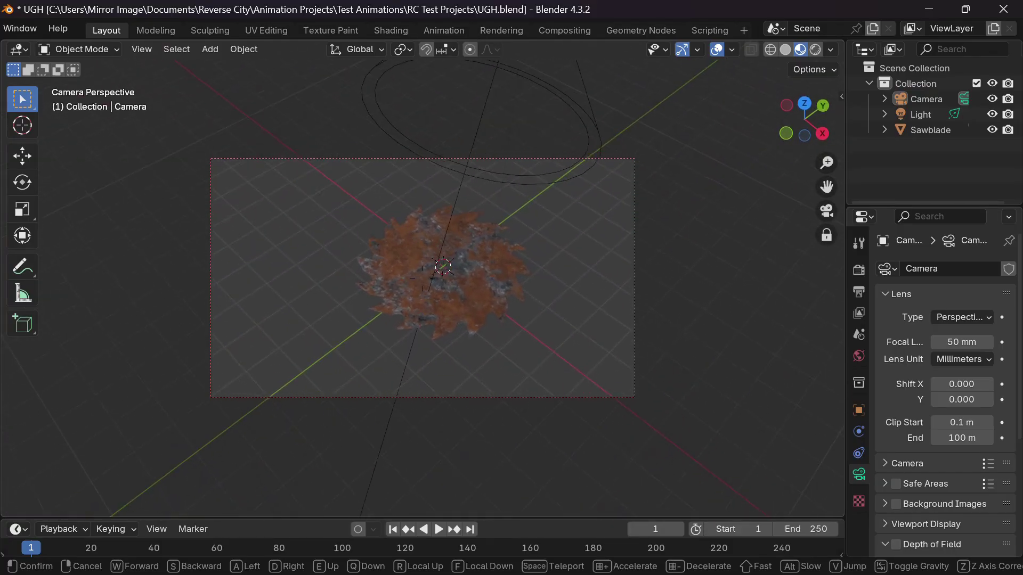
{"action": "key", "text": "w"}
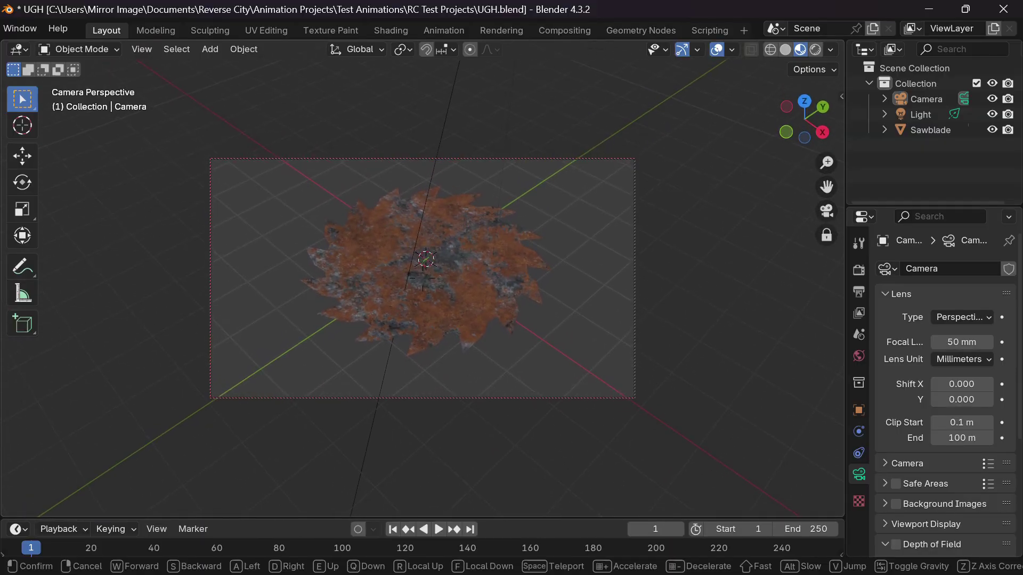
{"action": "left_click", "coordinate": [594, 414]}
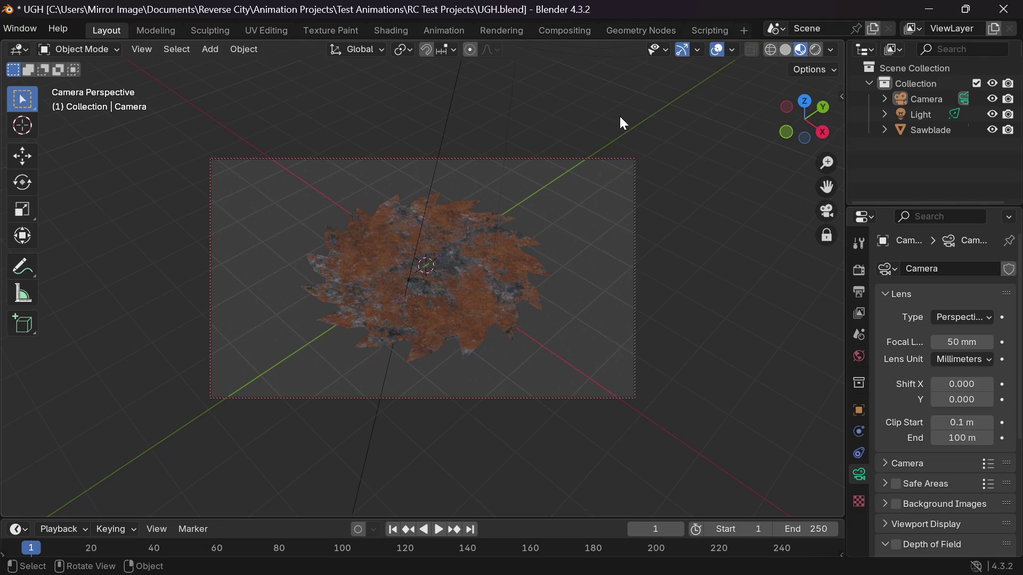
- Render the current frame through the camera and inspect the sawblade's rust and metal surface up close and as a whole
{"action": "key", "text": "F12"}
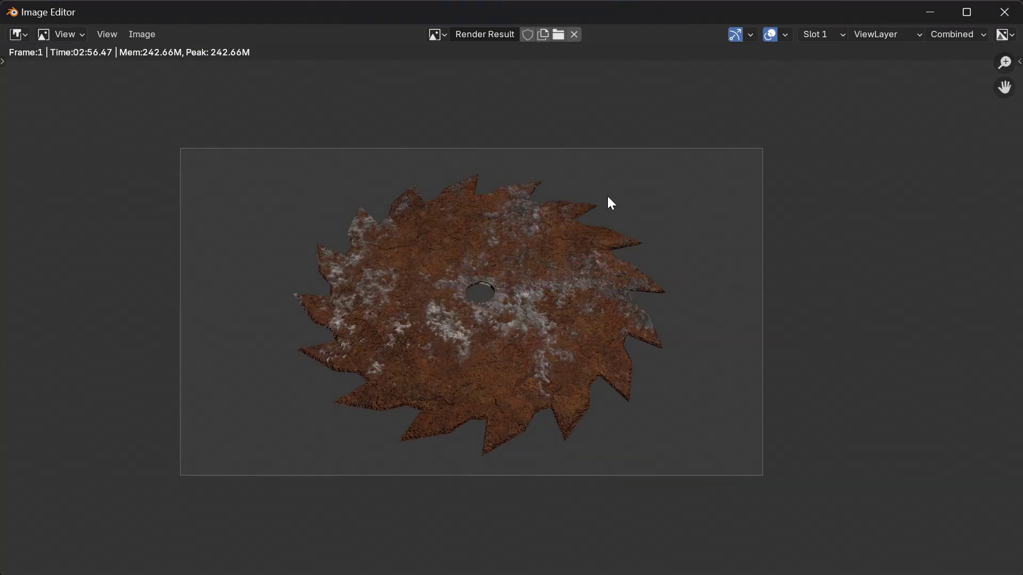
{"action": "scroll", "coordinate": [607, 196], "scroll_direction": "down", "scroll_amount": 3}
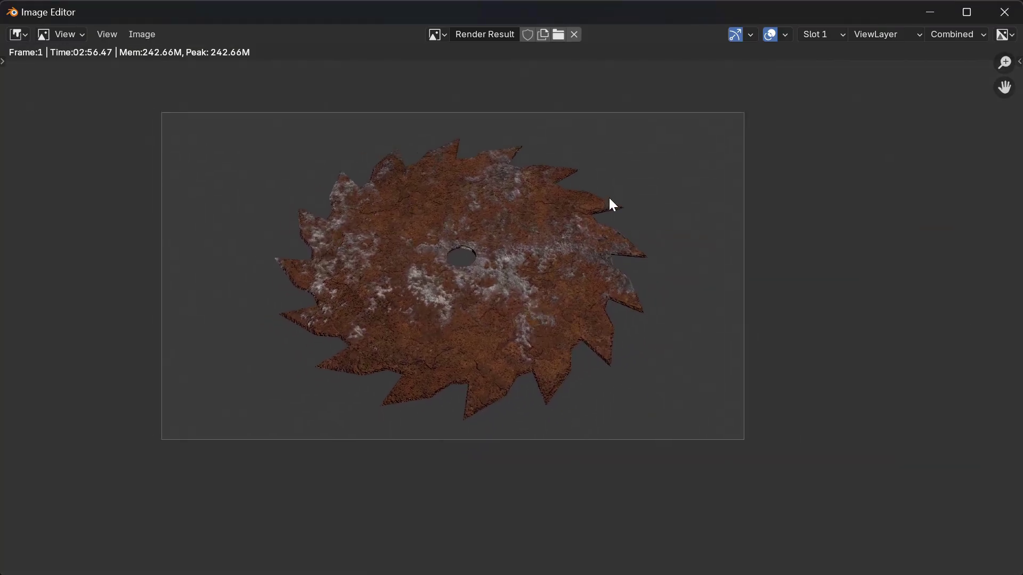
{"action": "scroll", "coordinate": [608, 196], "scroll_direction": "left", "scroll_amount": 5}
{"action": "scroll", "coordinate": [534, 209], "scroll_direction": "right", "scroll_amount": 3}
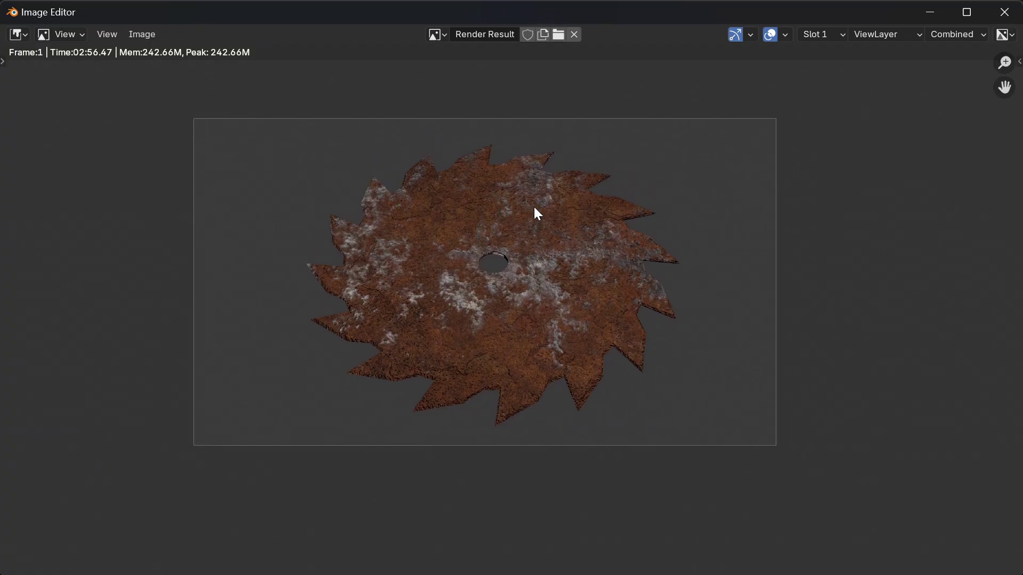
{"action": "scroll", "coordinate": [535, 209], "scroll_direction": "up", "scroll_amount": 3}
{"action": "scroll", "coordinate": [535, 209], "scroll_direction": "up", "scroll_amount": 5}
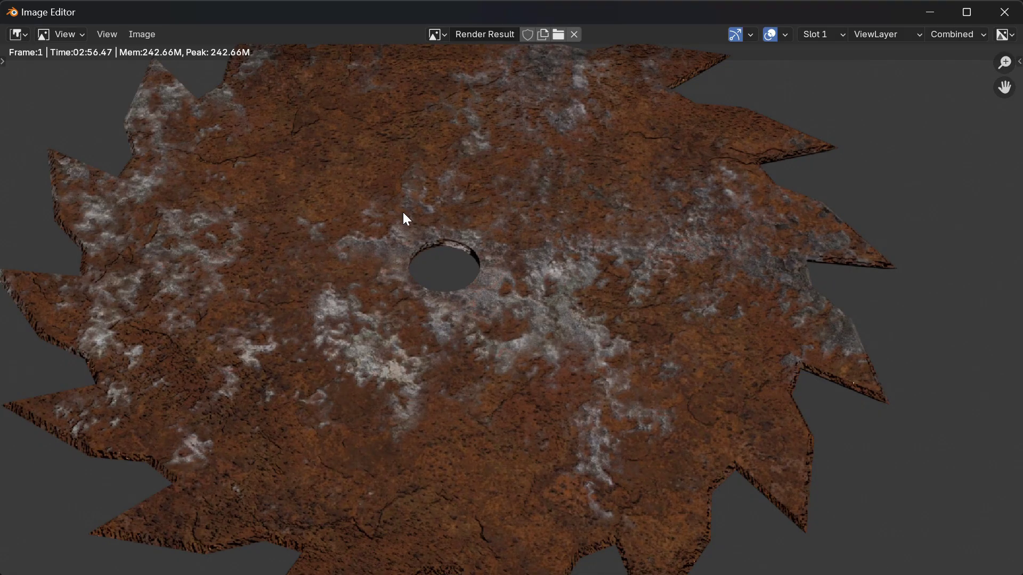
{"action": "scroll", "coordinate": [403, 213], "scroll_direction": "down", "scroll_amount": 6}
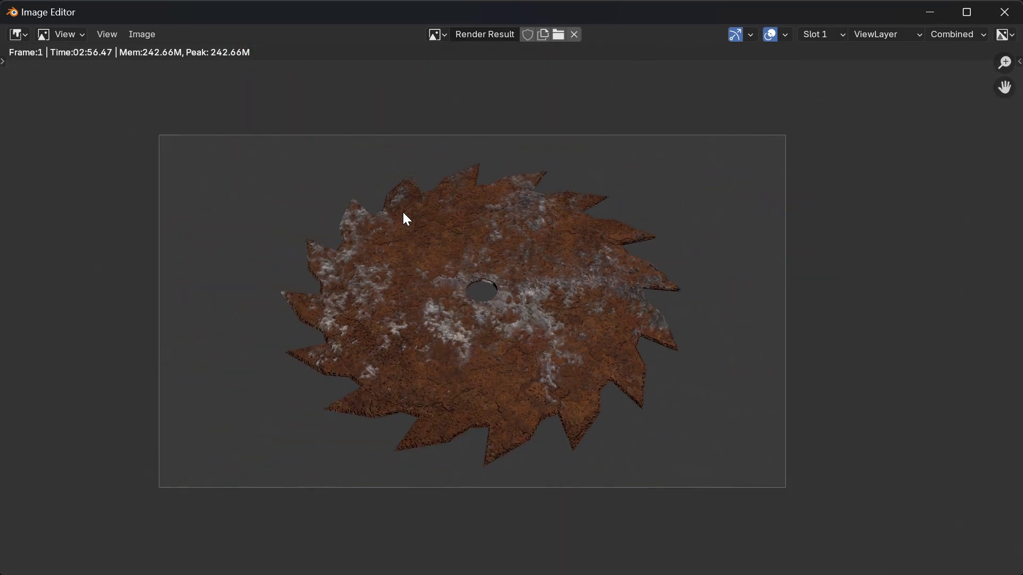
{"action": "scroll", "coordinate": [404, 213], "scroll_direction": "down", "scroll_amount": 1}
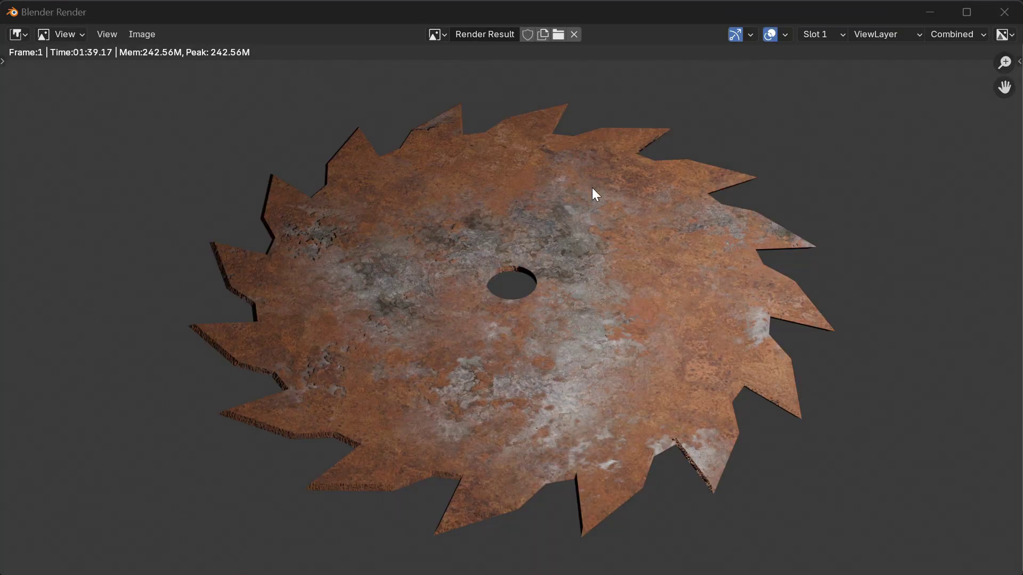
- Examine the other sawblade render, checking the rust patches, bare metal areas and tooth edges up close and in full frame
{"action": "scroll", "coordinate": [592, 188], "scroll_direction": "up", "scroll_amount": 3}
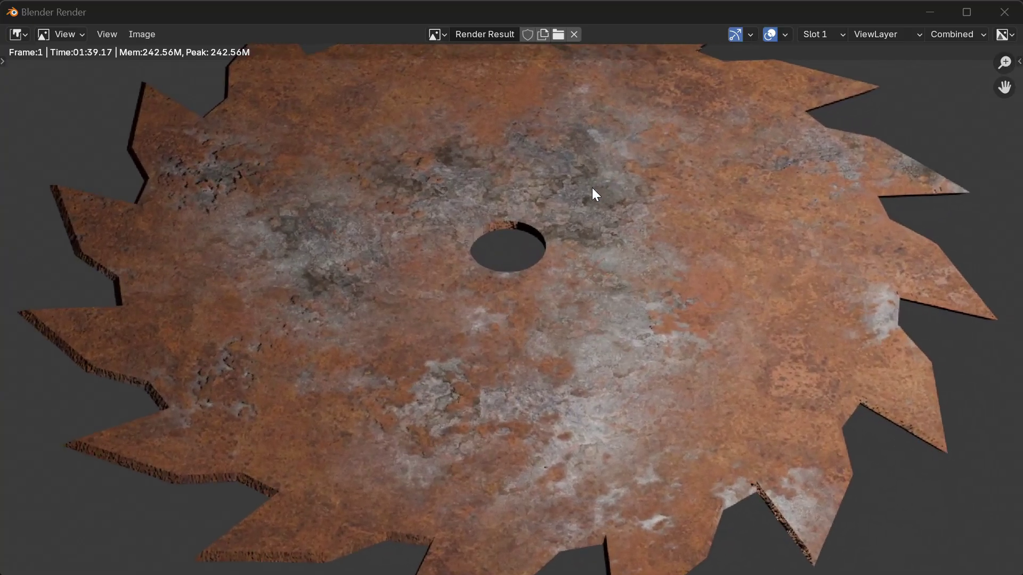
{"action": "scroll", "coordinate": [593, 188], "scroll_direction": "down", "scroll_amount": 3}
{"action": "scroll", "coordinate": [592, 187], "scroll_direction": "down", "scroll_amount": 1}
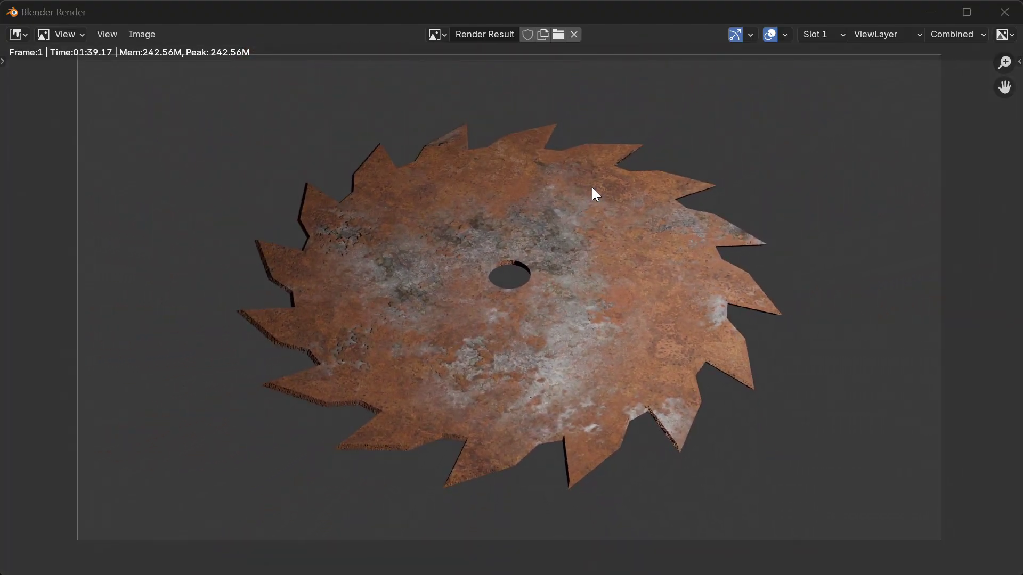
{"action": "scroll", "coordinate": [596, 195], "scroll_direction": "up", "scroll_amount": 1}
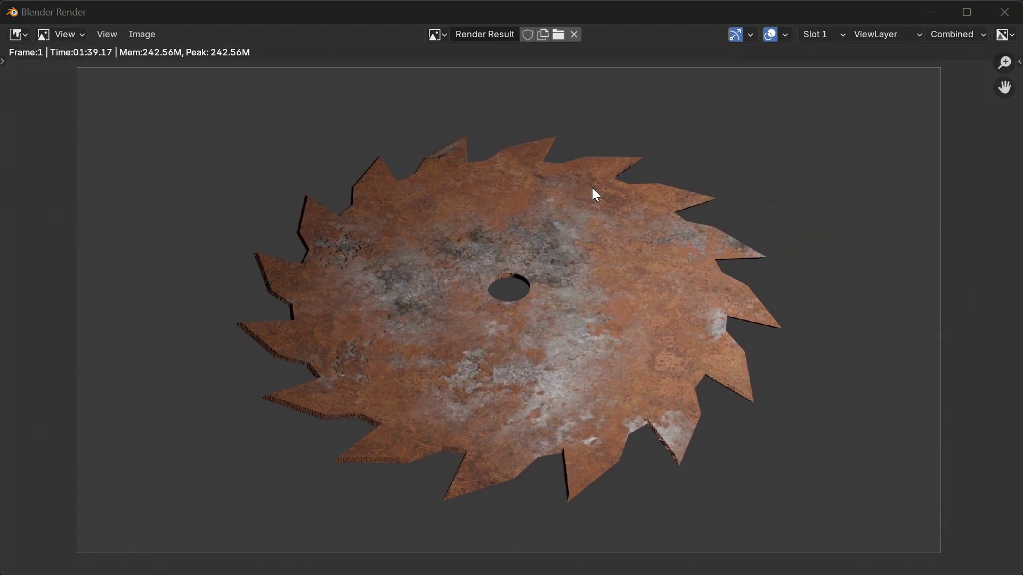